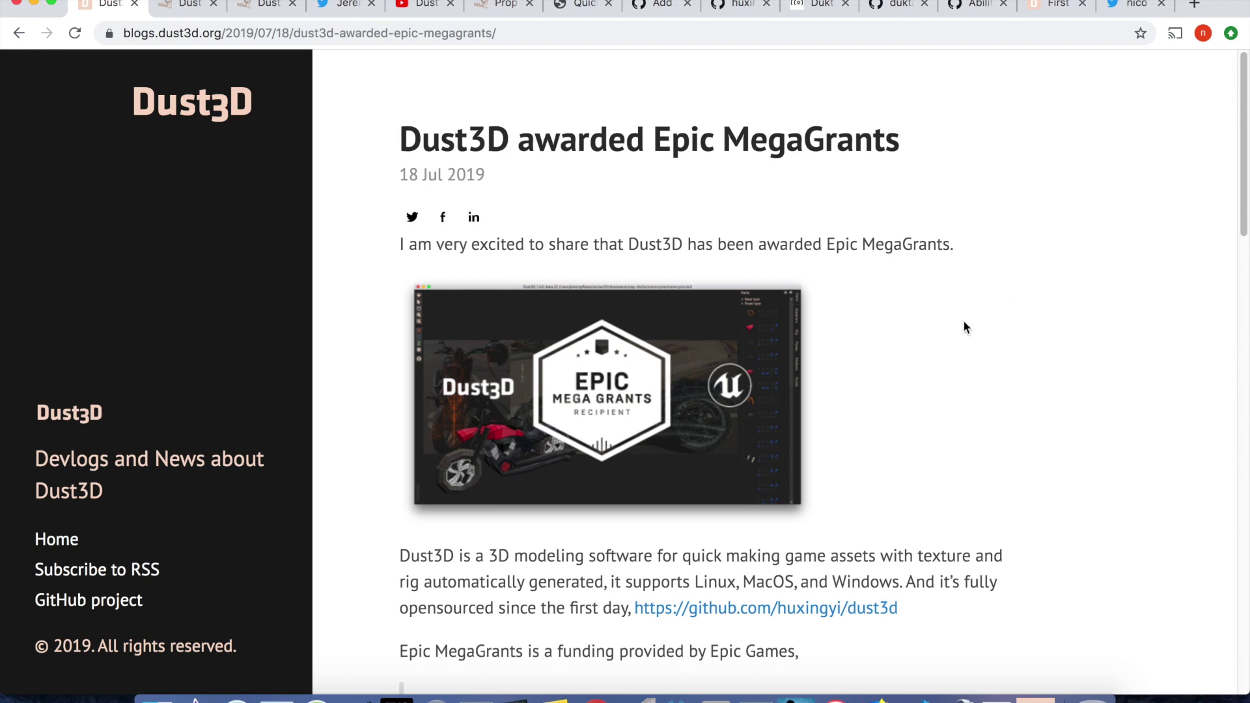
Step: Skim the Dust3D Epic MegaGrants blog post down to the contributor names and return to its heading
scroll(956, 352, down, 7)
scroll(911, 378, down, 17)
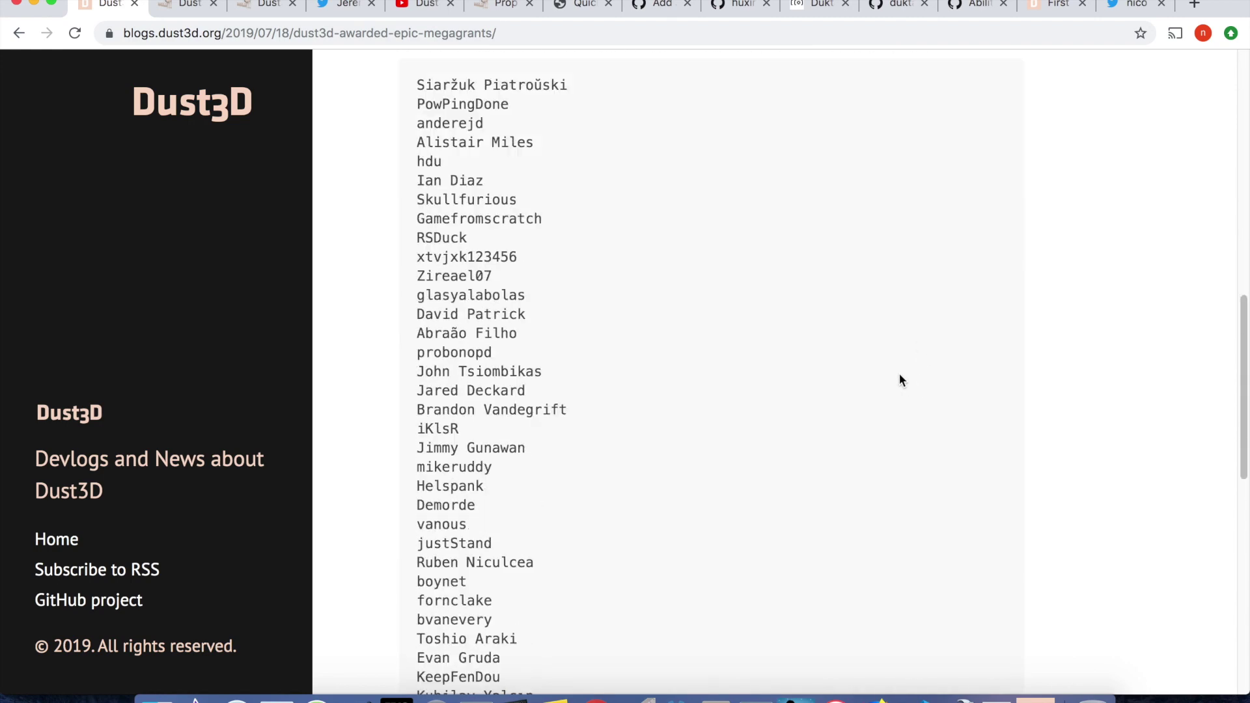
scroll(908, 363, up, 13)
scroll(909, 357, up, 10)
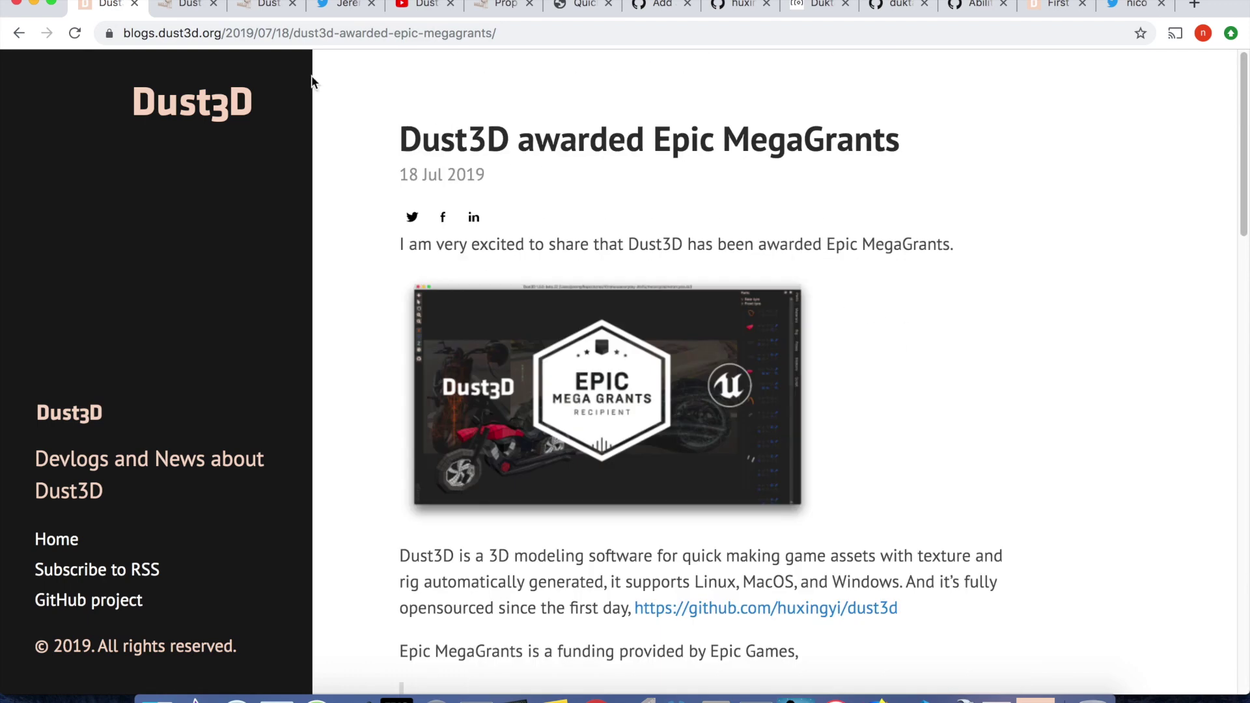
Step: Read the forum thread "Dust3D should apply for an Epic Mega Grant" with its replies, and return to the MegaGrants blog post
click(189, 5)
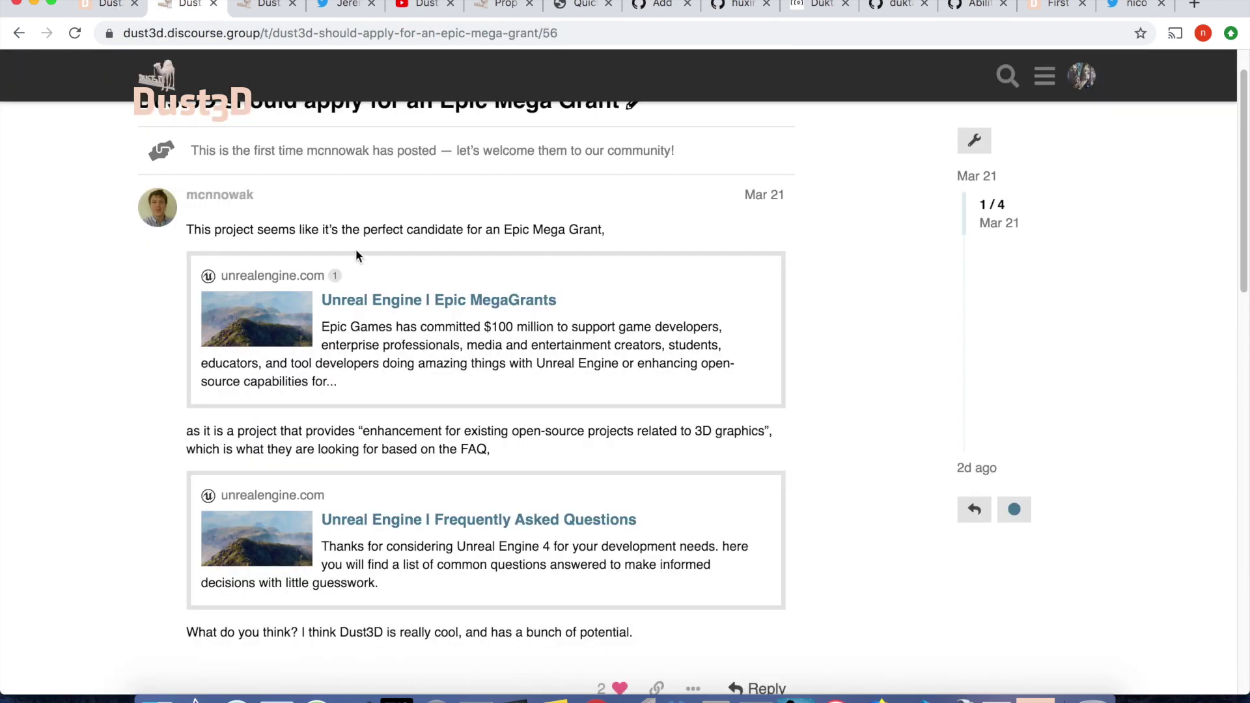
scroll(159, 261, up, 1)
scroll(104, 359, down, 1)
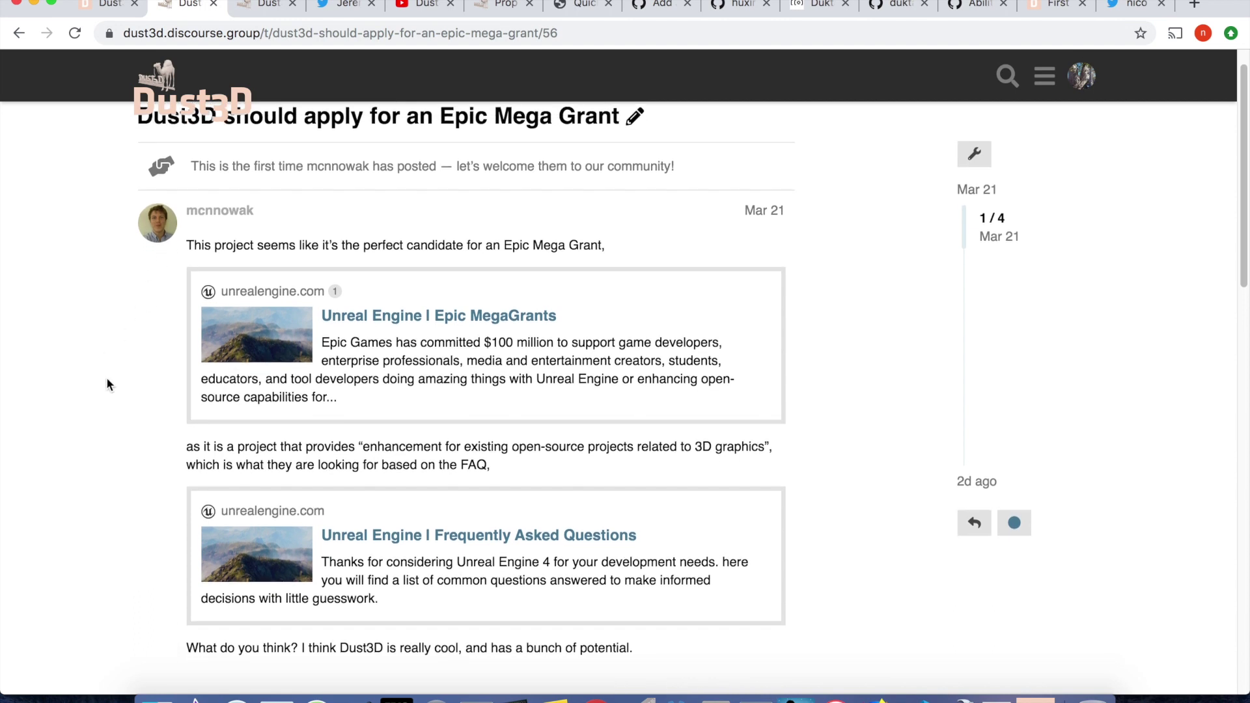
scroll(100, 397, up, 1)
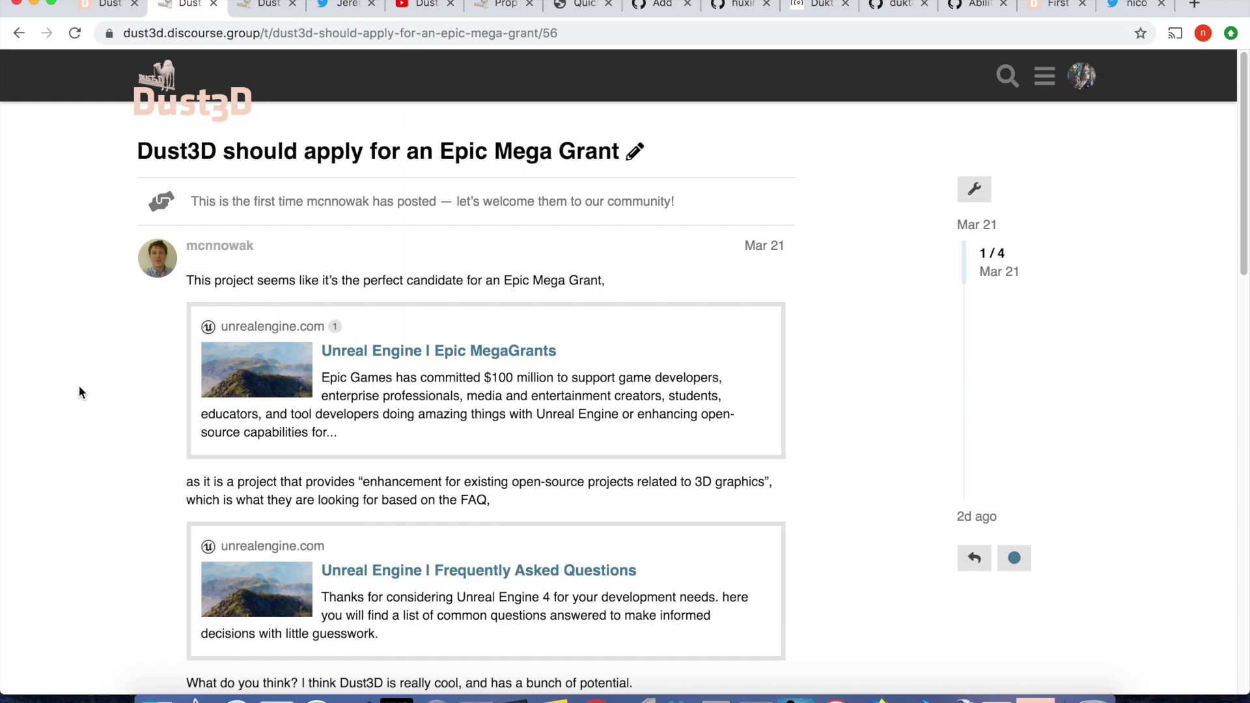
scroll(87, 480, down, 10)
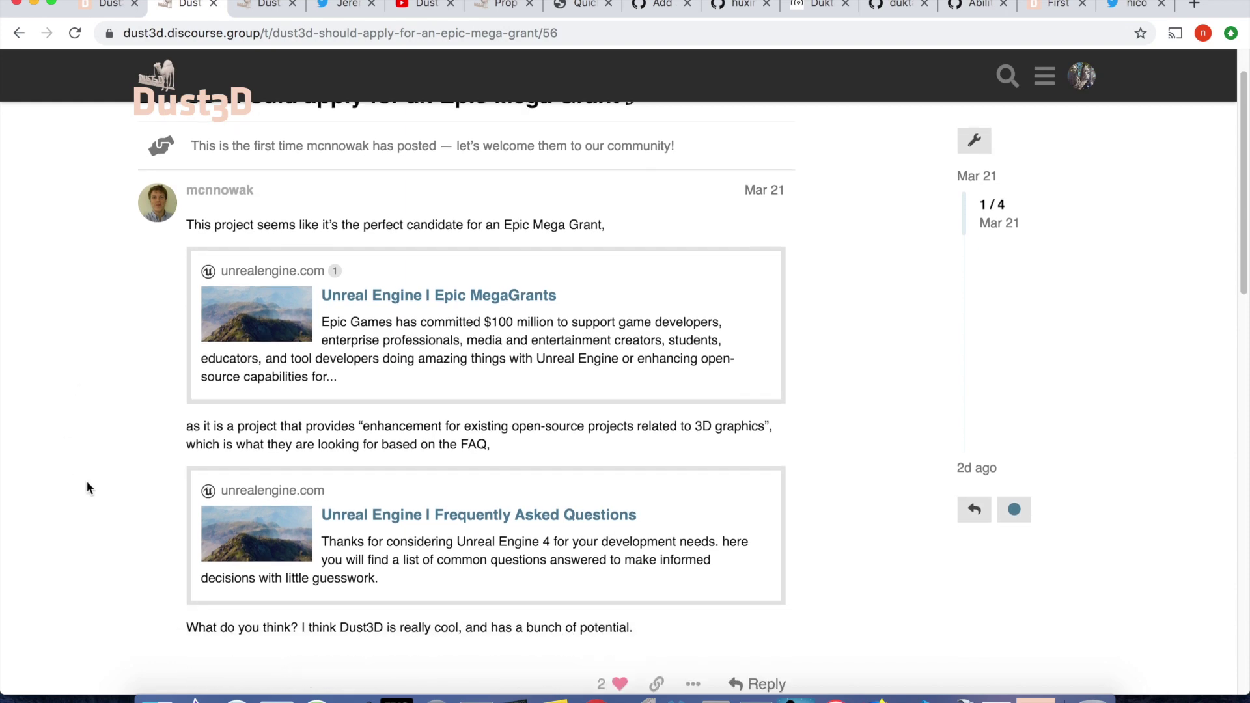
scroll(117, 505, down, 2)
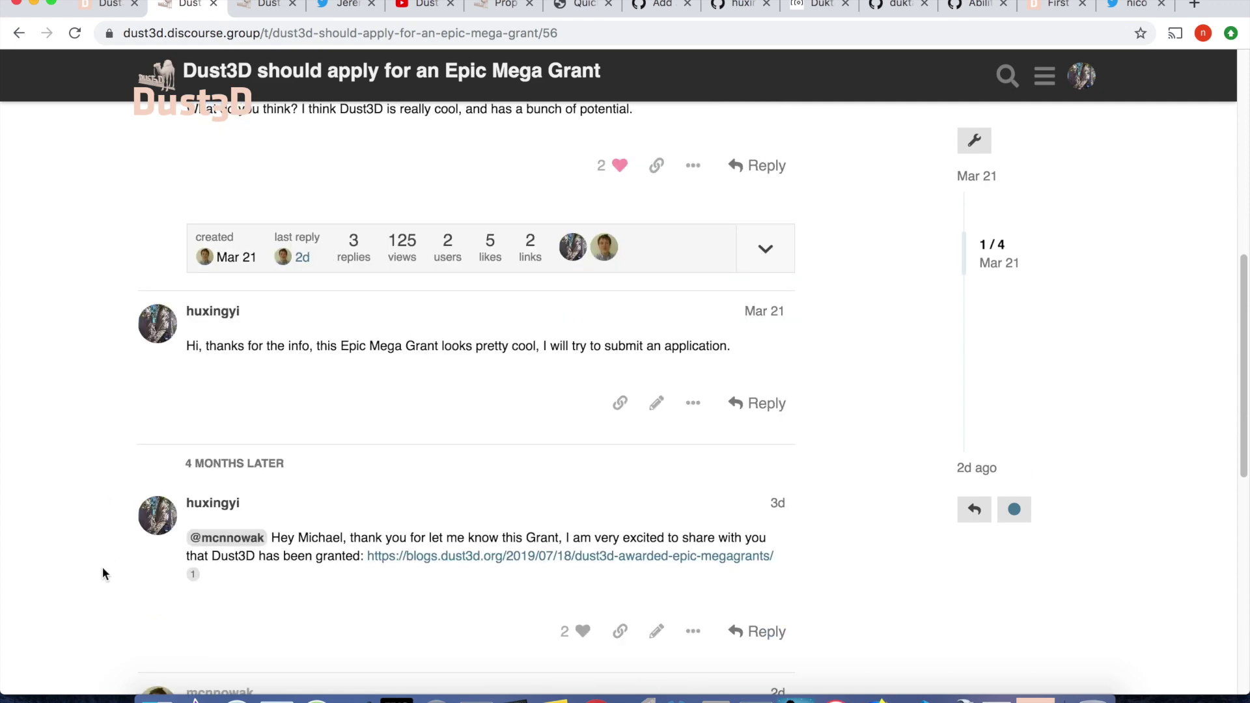
scroll(95, 549, up, 12)
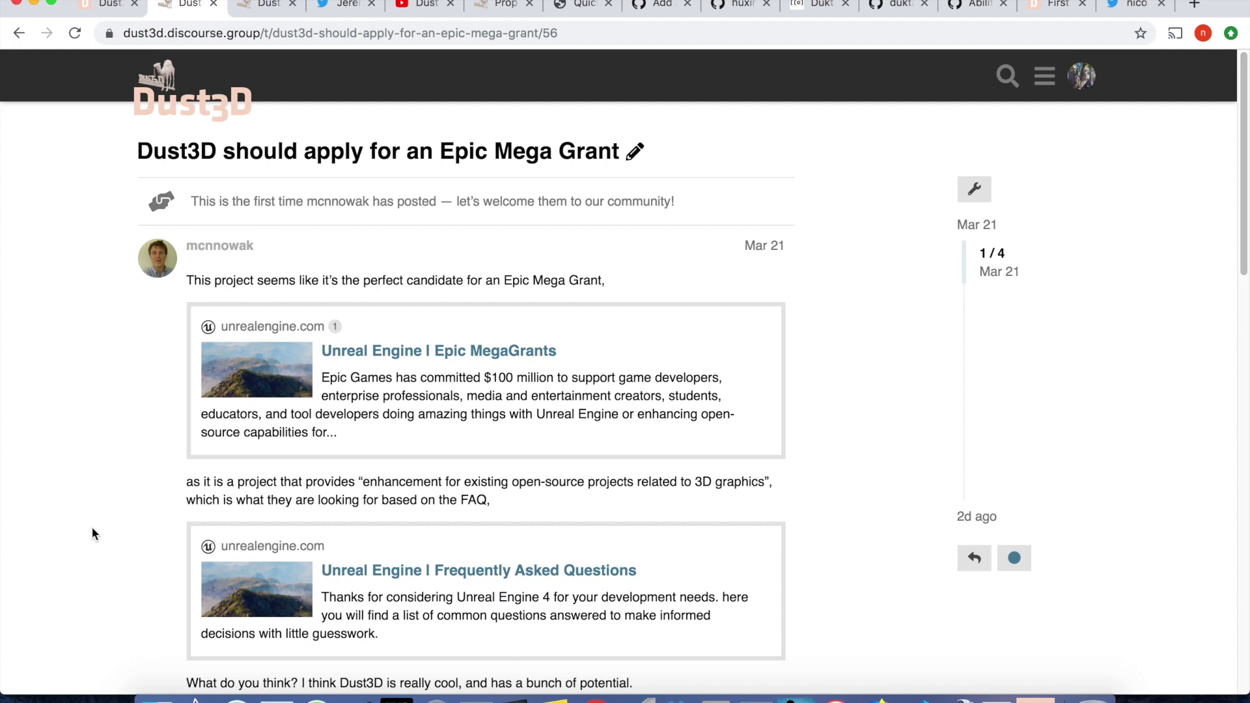
click(104, 5)
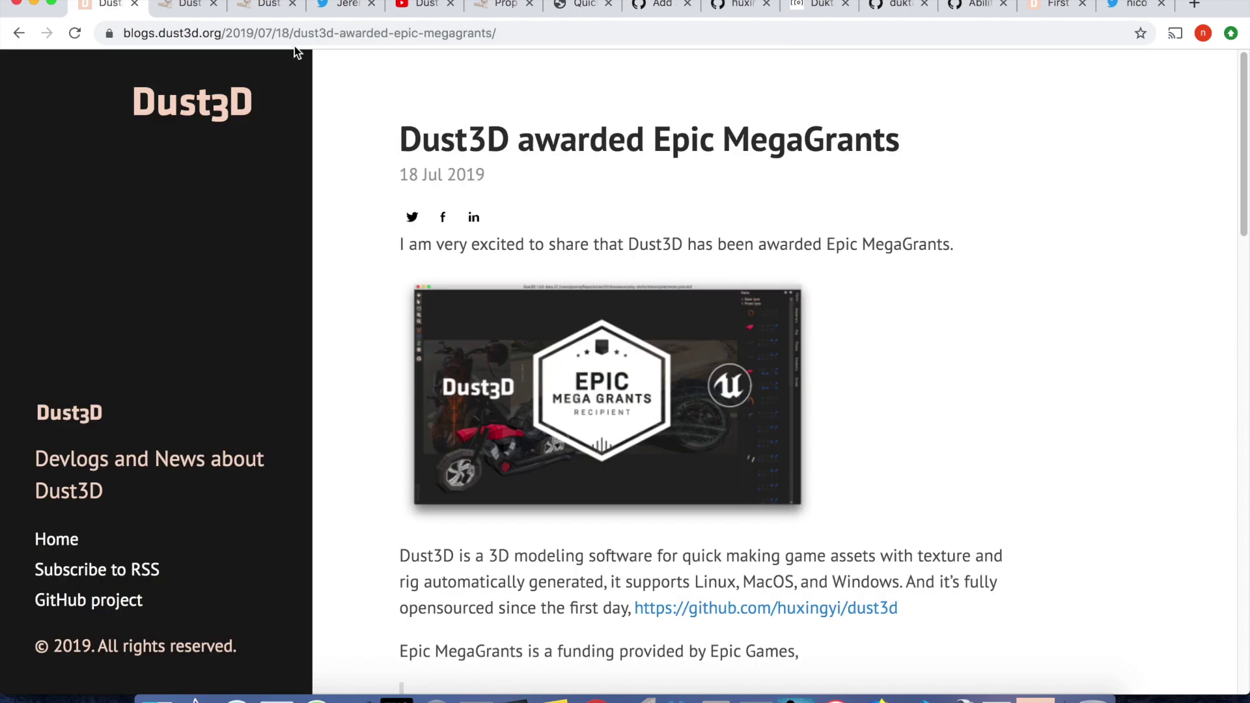
Step: View the Dust3D Indie Game Asset Contest thread and the tweet picturing the Libre Graphics Meeting 2019 talk
click(267, 5)
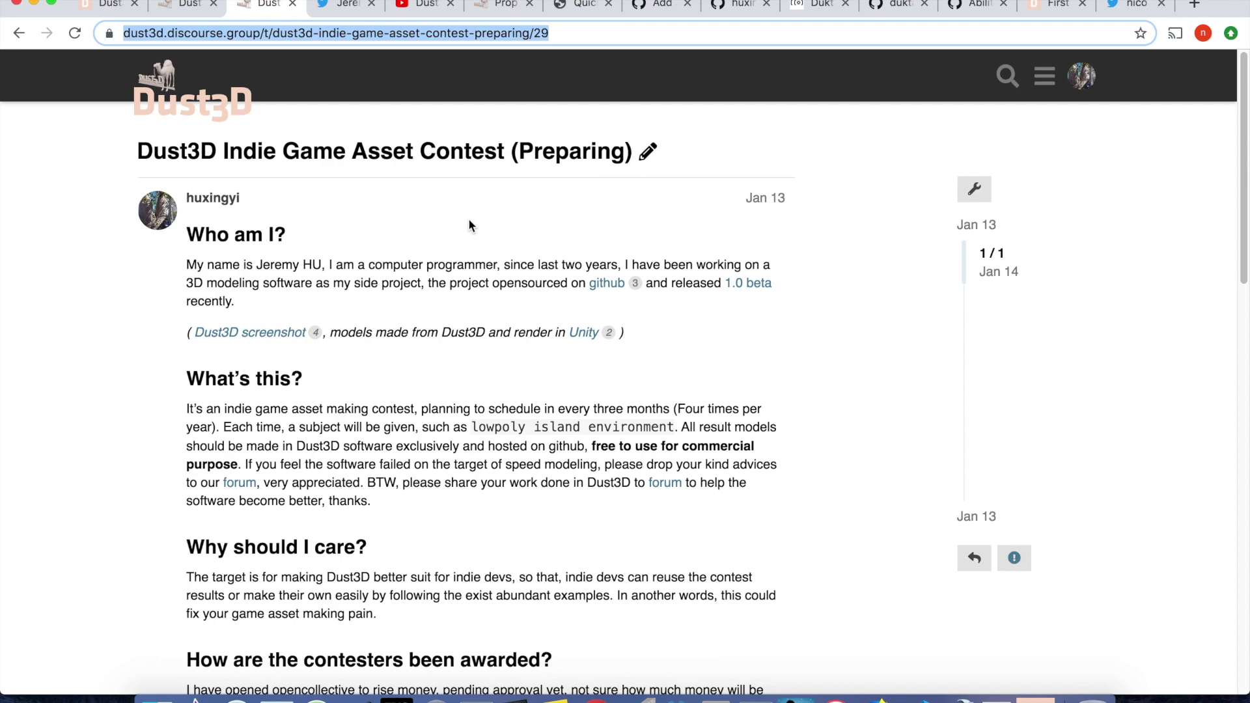
click(340, 5)
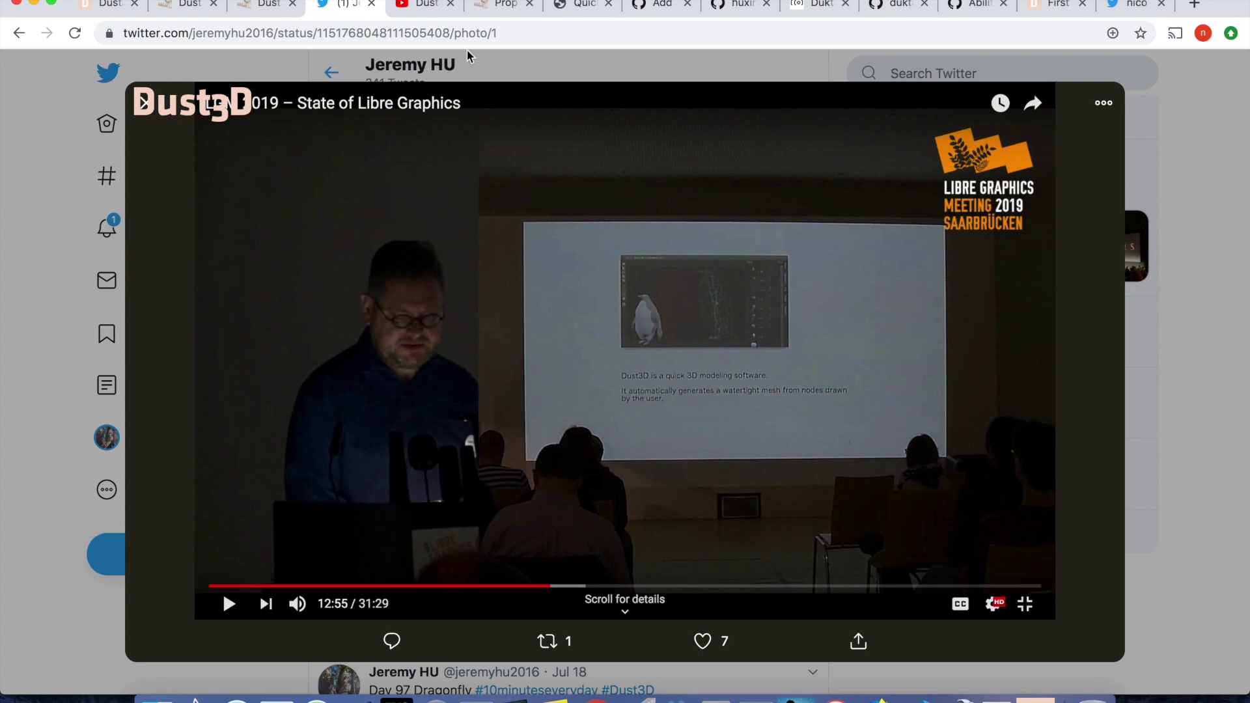
Step: View the "Prop generation" thread and highlight the publication date of the YouTube devlog about Lua procedural nodes generation
click(426, 5)
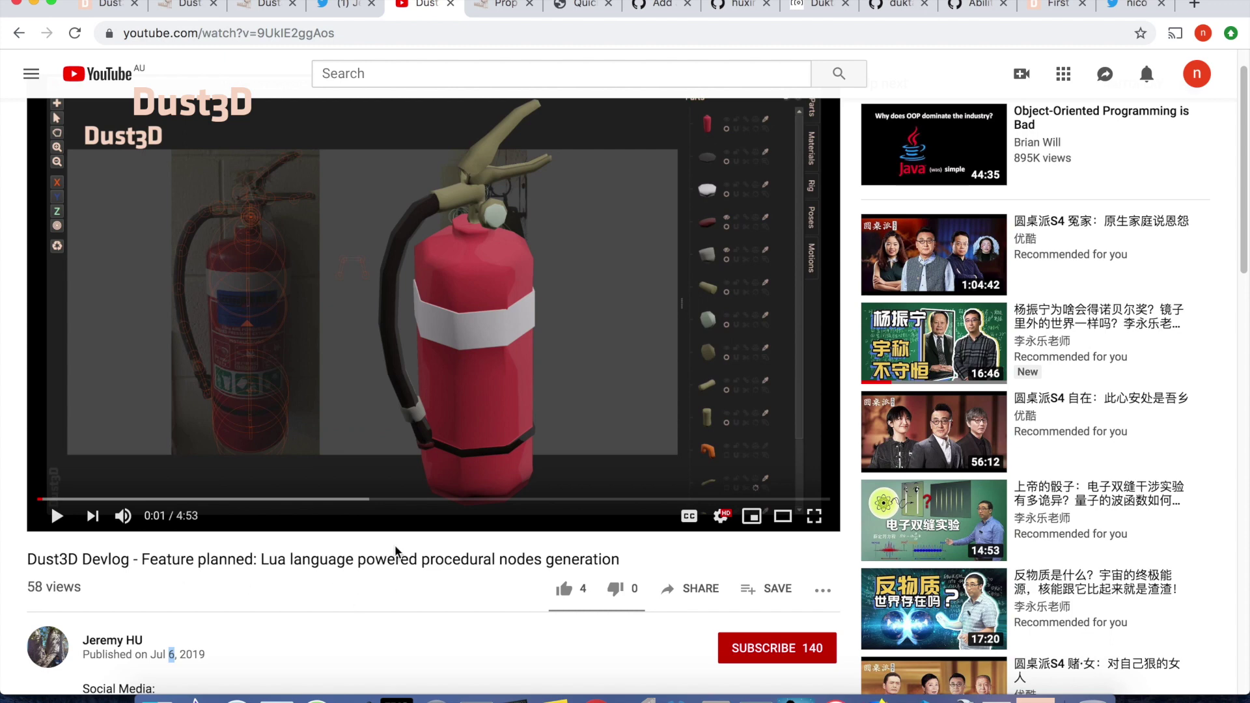
click(498, 6)
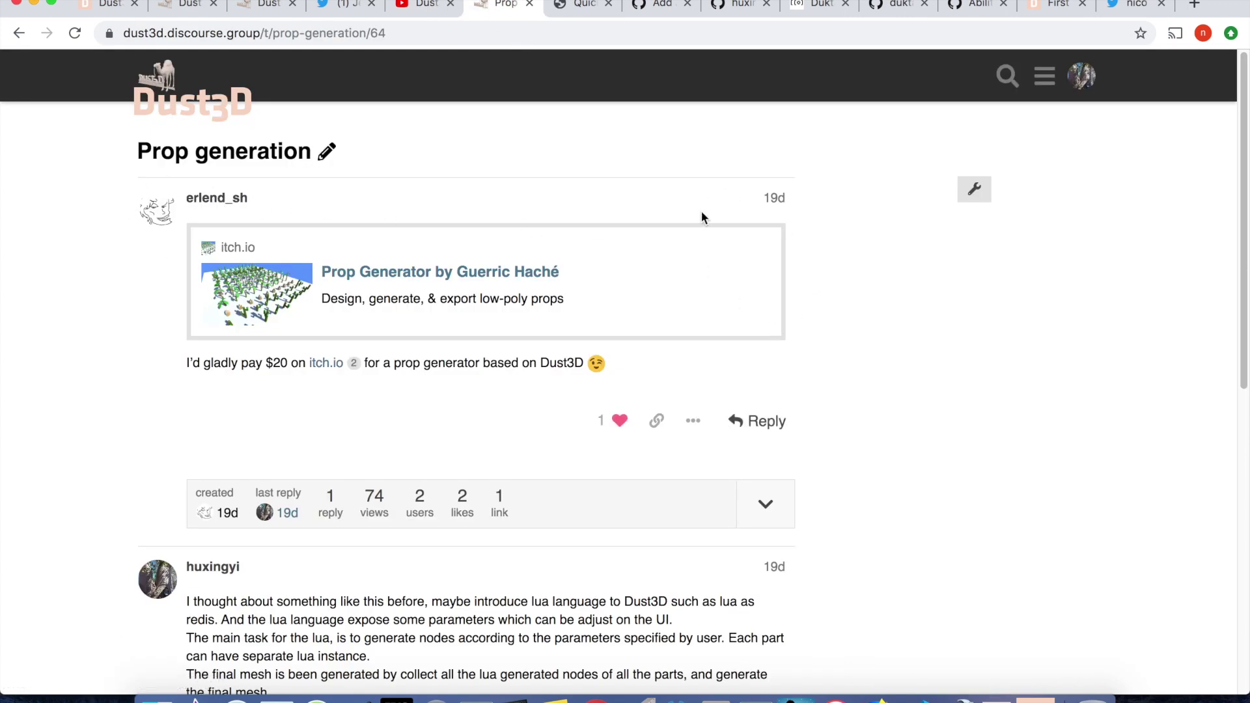
click(426, 13)
drag(217, 651, 151, 650)
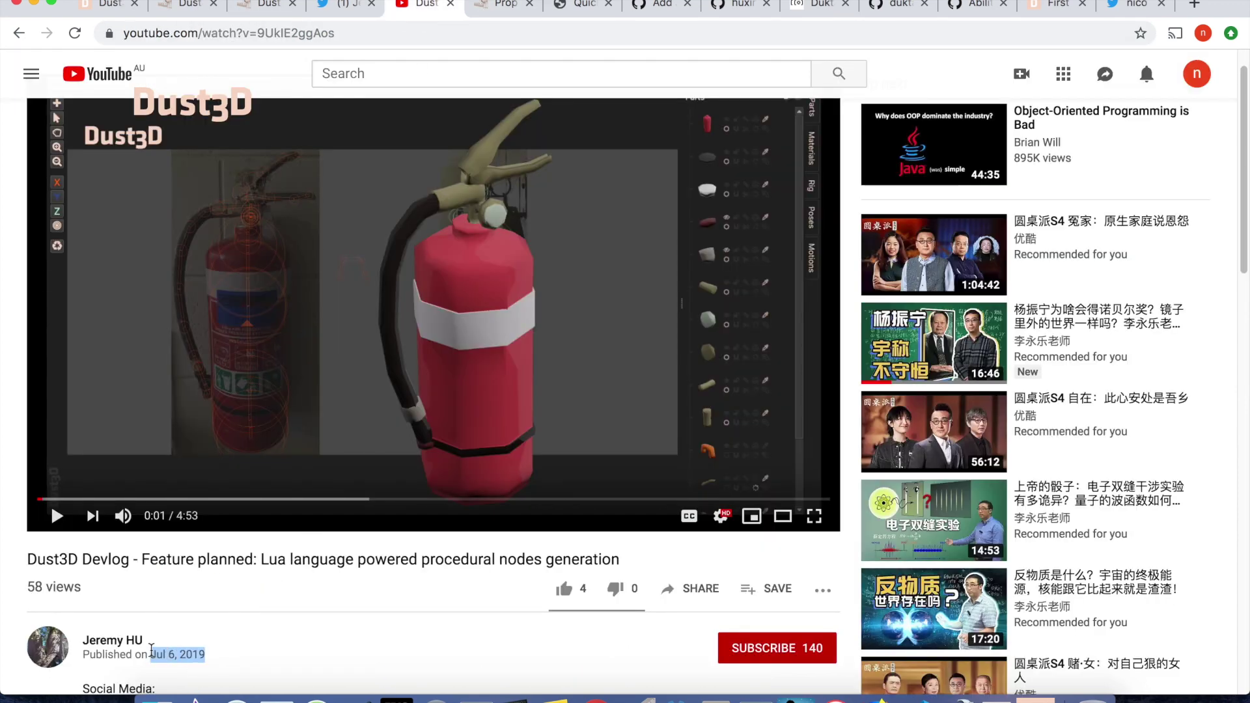
Step: Examine the QuickJS Javascript Engine page, highlighting the date of its first public release
click(576, 5)
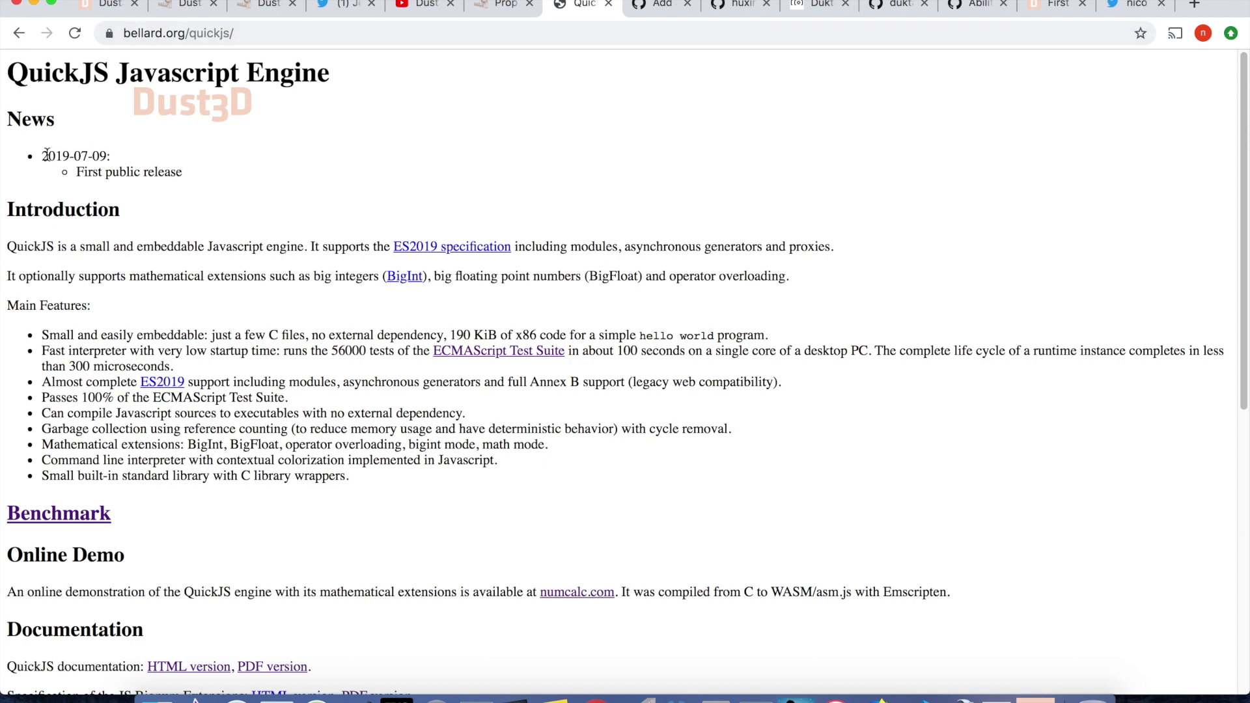
drag(47, 152, 10, 154)
click(155, 161)
click(265, 151)
Step: View the "Add JavaScript support" commit on GitHub and the README of the dust3d repository
click(661, 12)
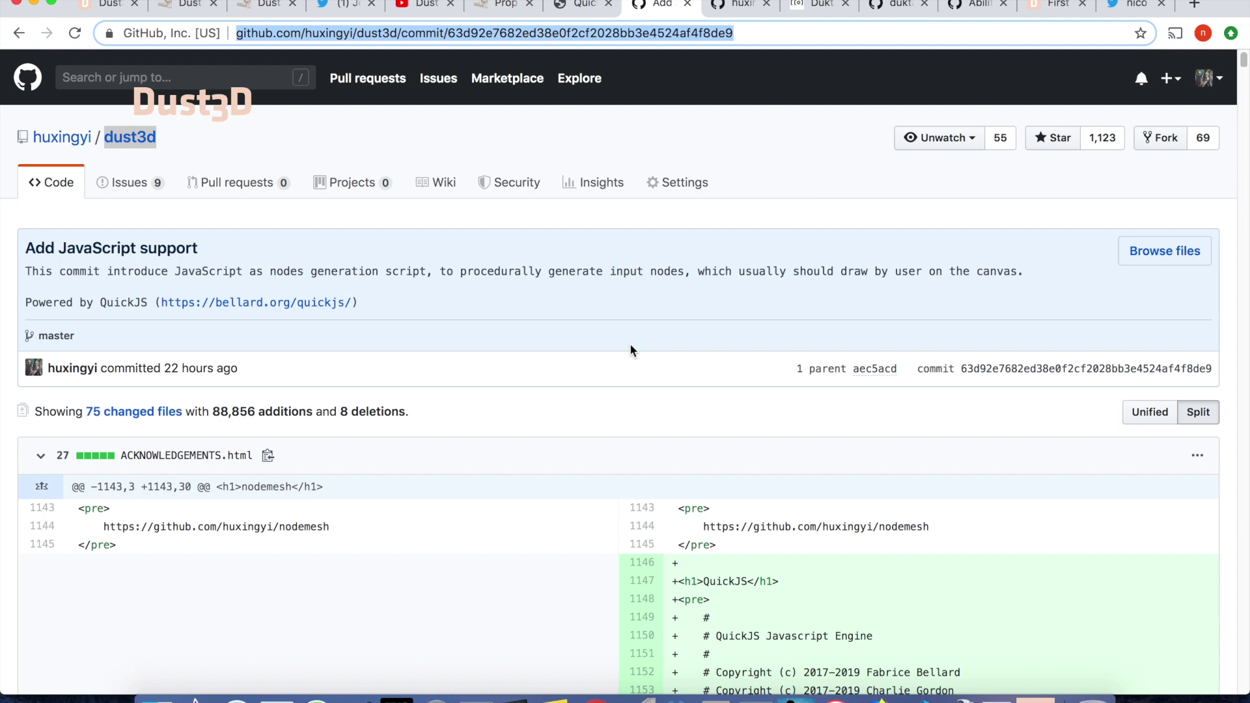
click(736, 13)
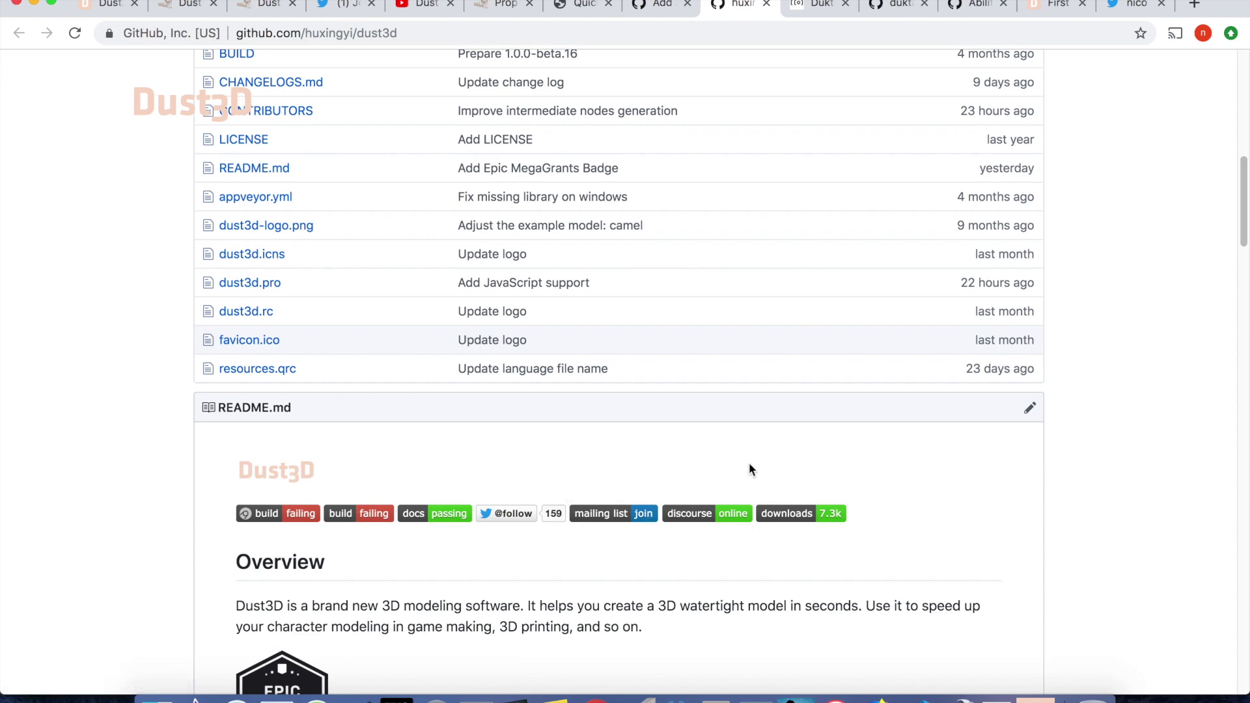
Step: Examine the Duktape homepage, highlighting its description as an embeddable Javascript engine and its web address
key(ctrl+Tab)
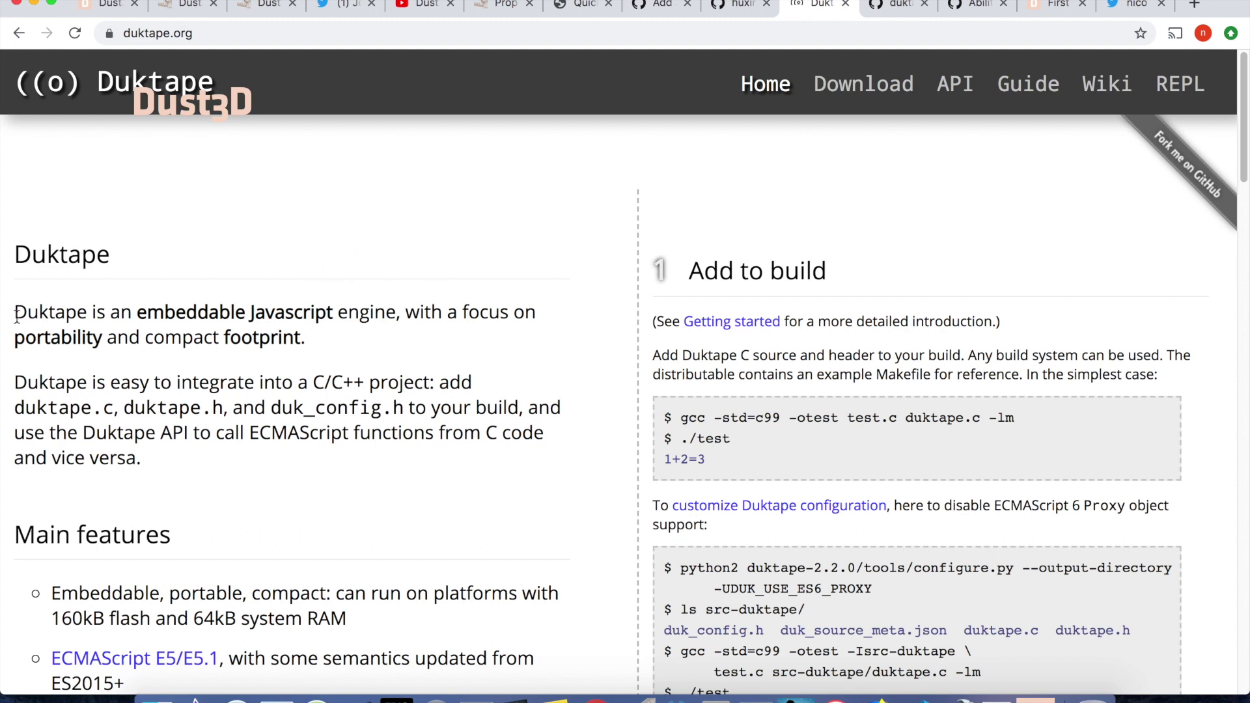
drag(14, 316, 194, 314)
click(218, 315)
drag(524, 313, 285, 312)
drag(34, 342, 312, 336)
drag(390, 330, 318, 301)
click(318, 301)
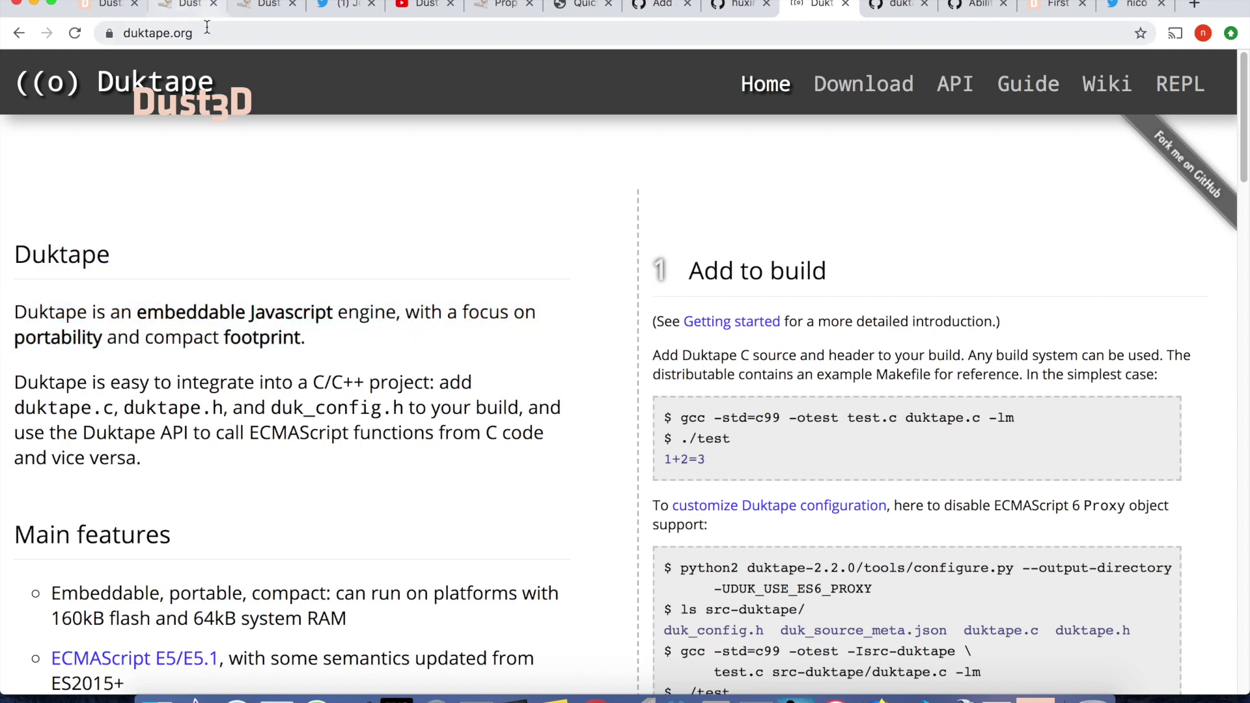
key(super+l)
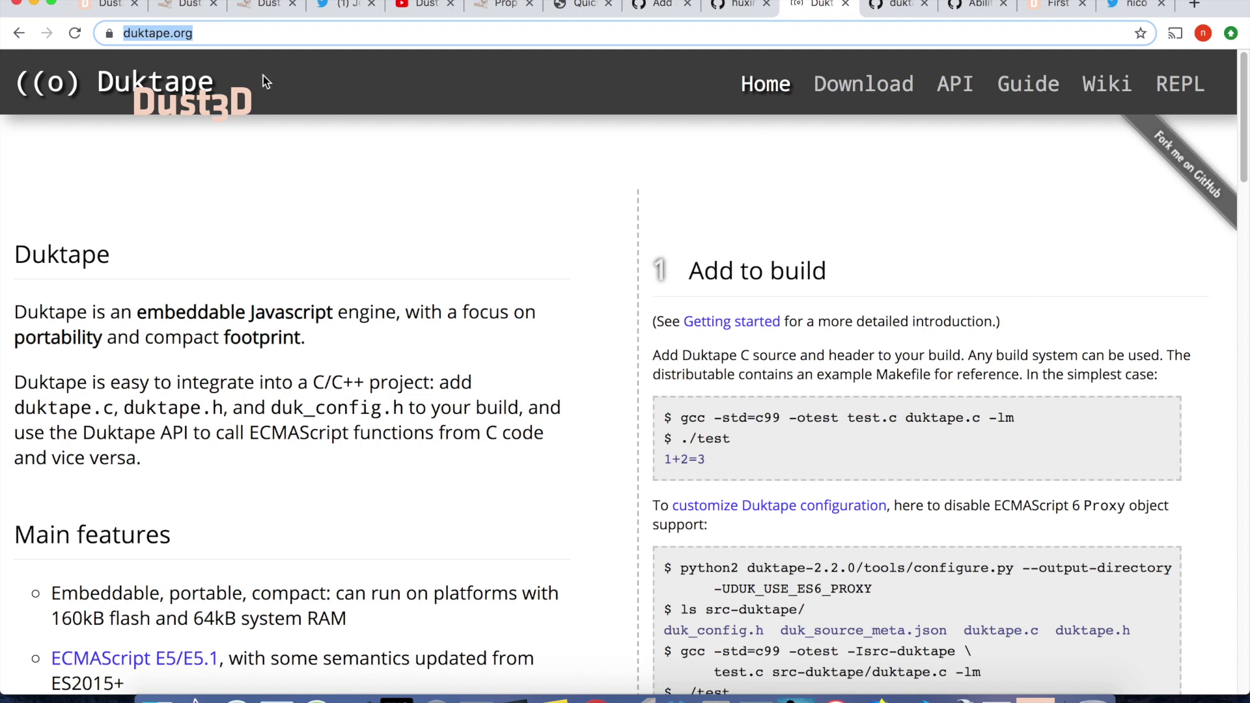
click(462, 333)
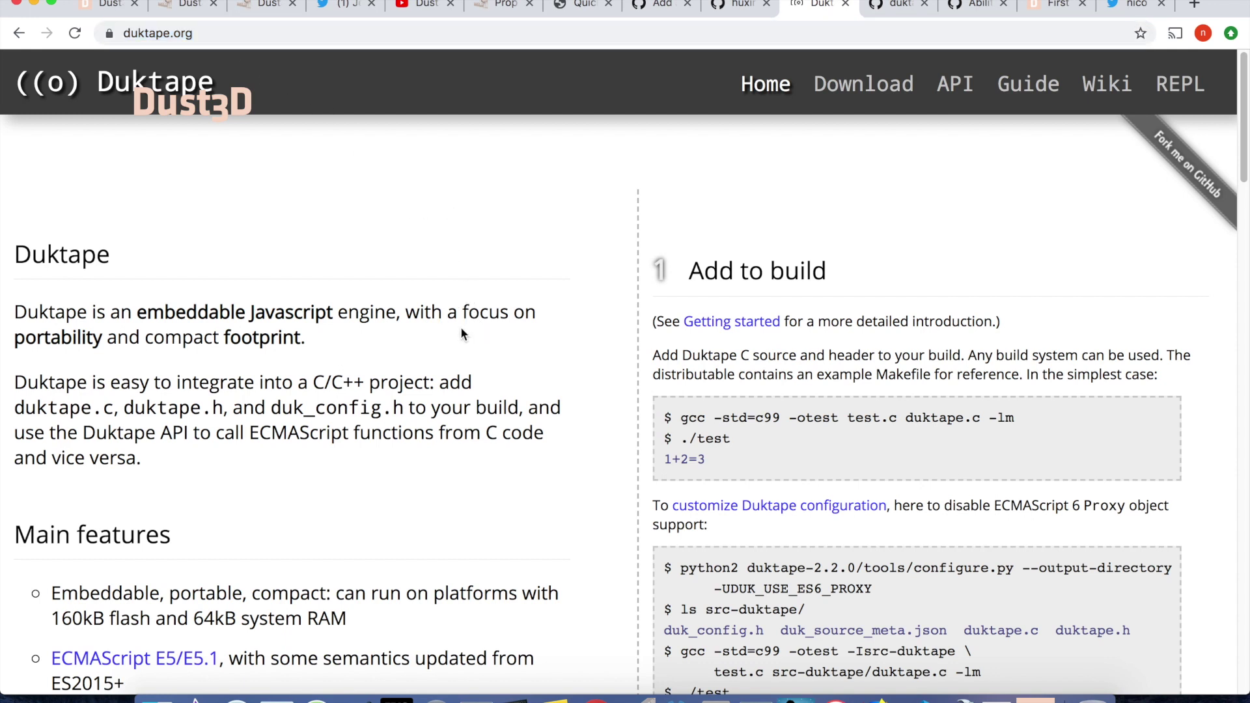
Step: Check Duktape's AUTHORS.rst file on GitHub, highlighting the Dust3D author's entry in the contributor list
click(901, 9)
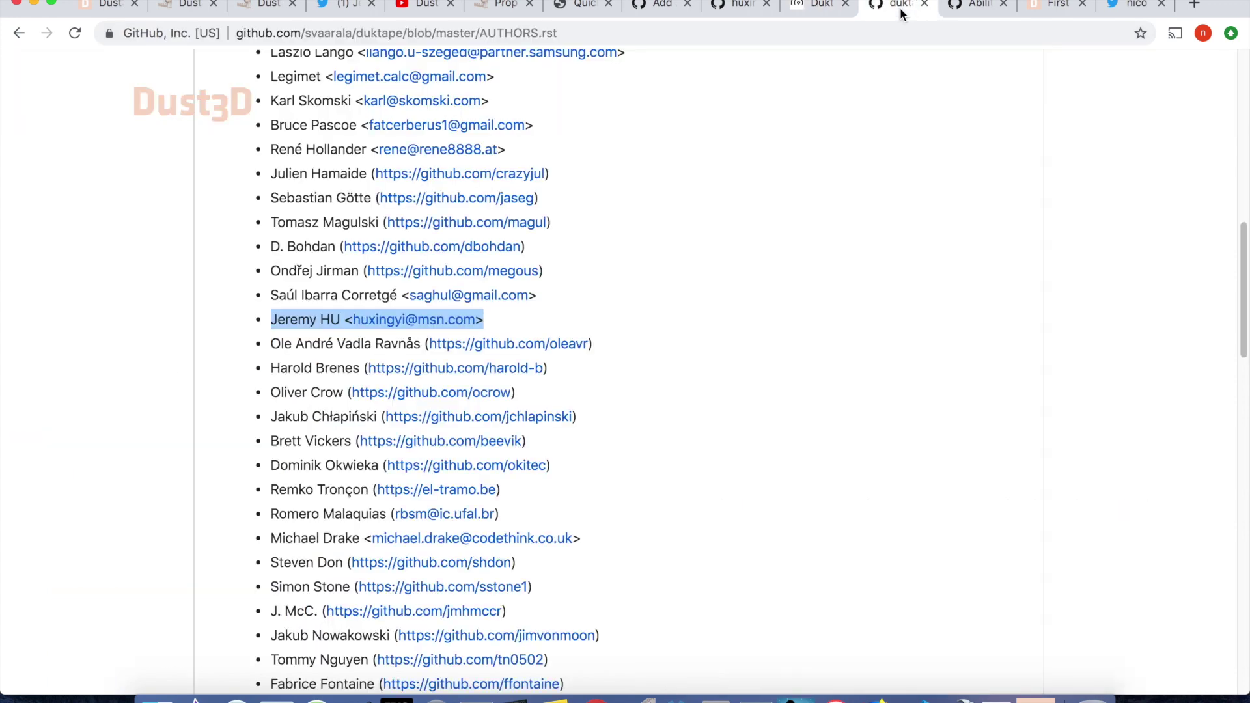
key(super+l)
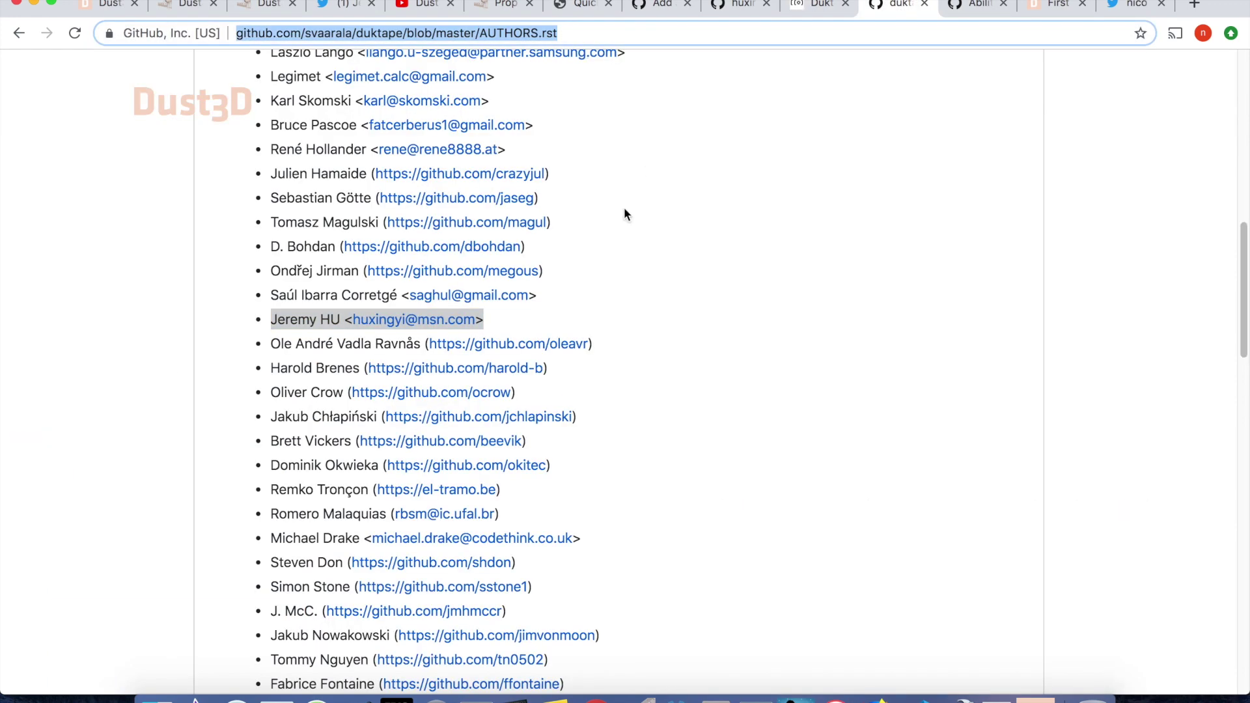
drag(524, 318, 254, 315)
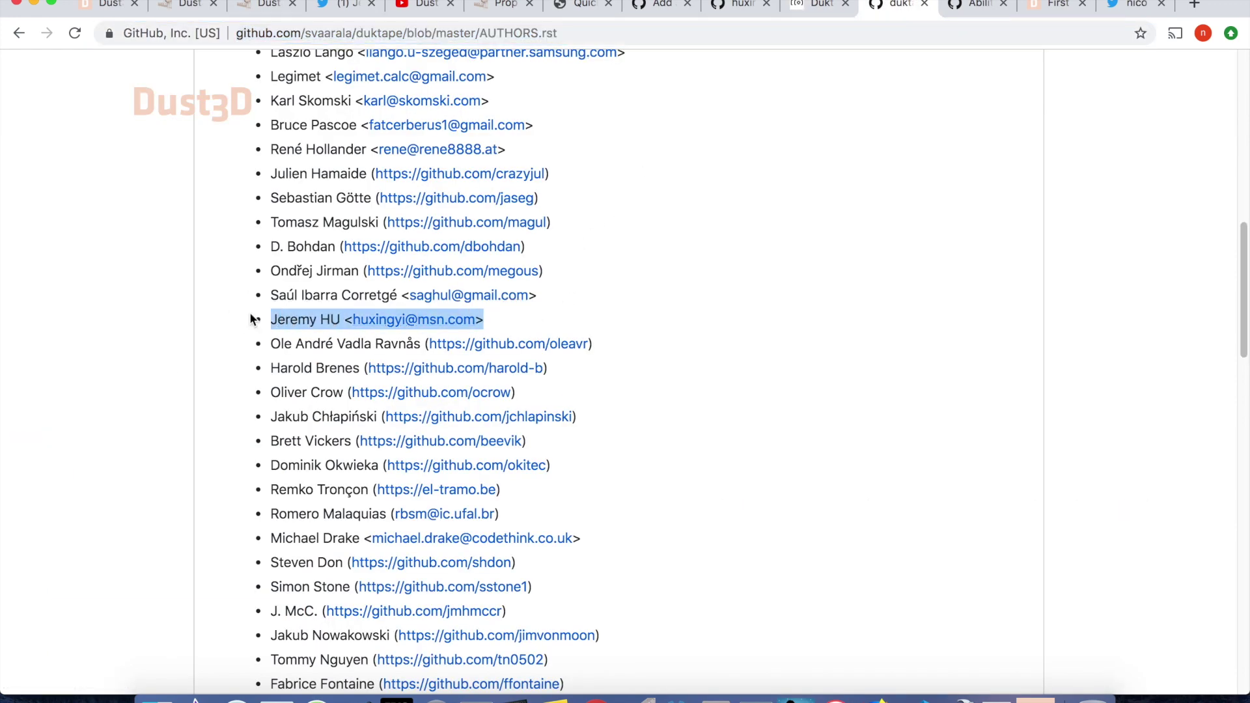
click(747, 299)
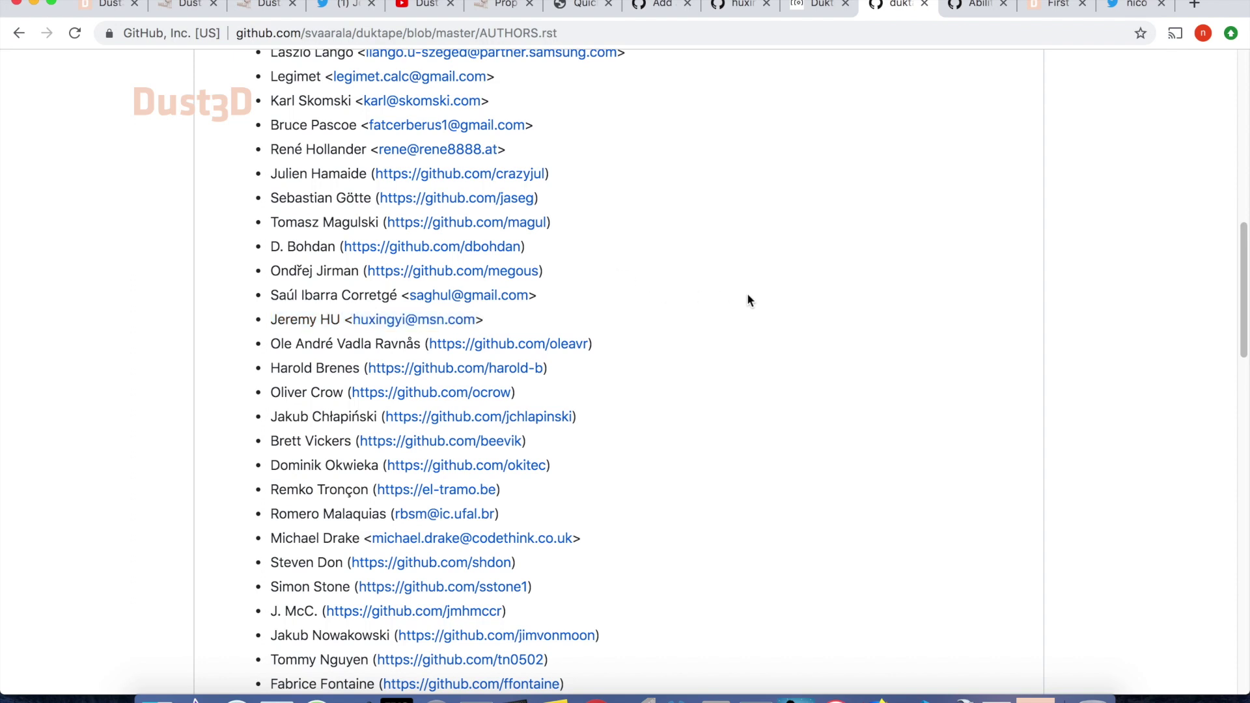
Step: Review dust3d issue #39 about exporting to .stl alongside the 3D printing blog post, ending on the last open Twitter page
click(974, 5)
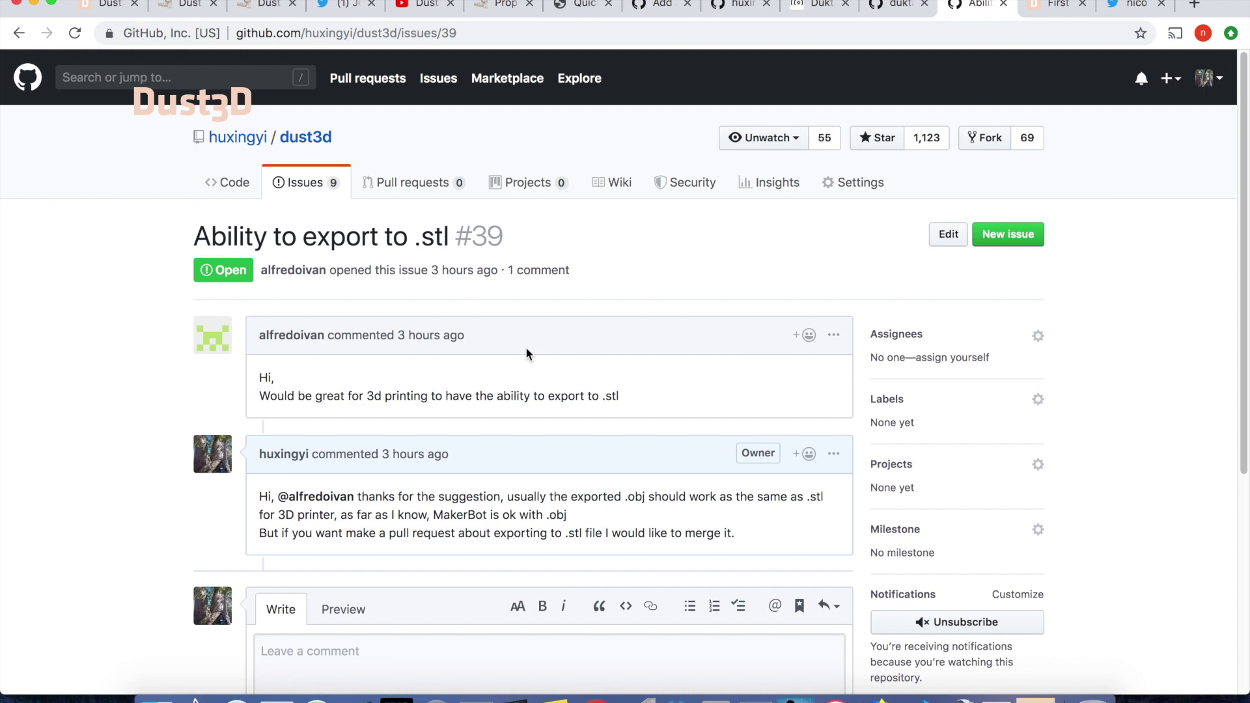
scroll(584, 401, down, 1)
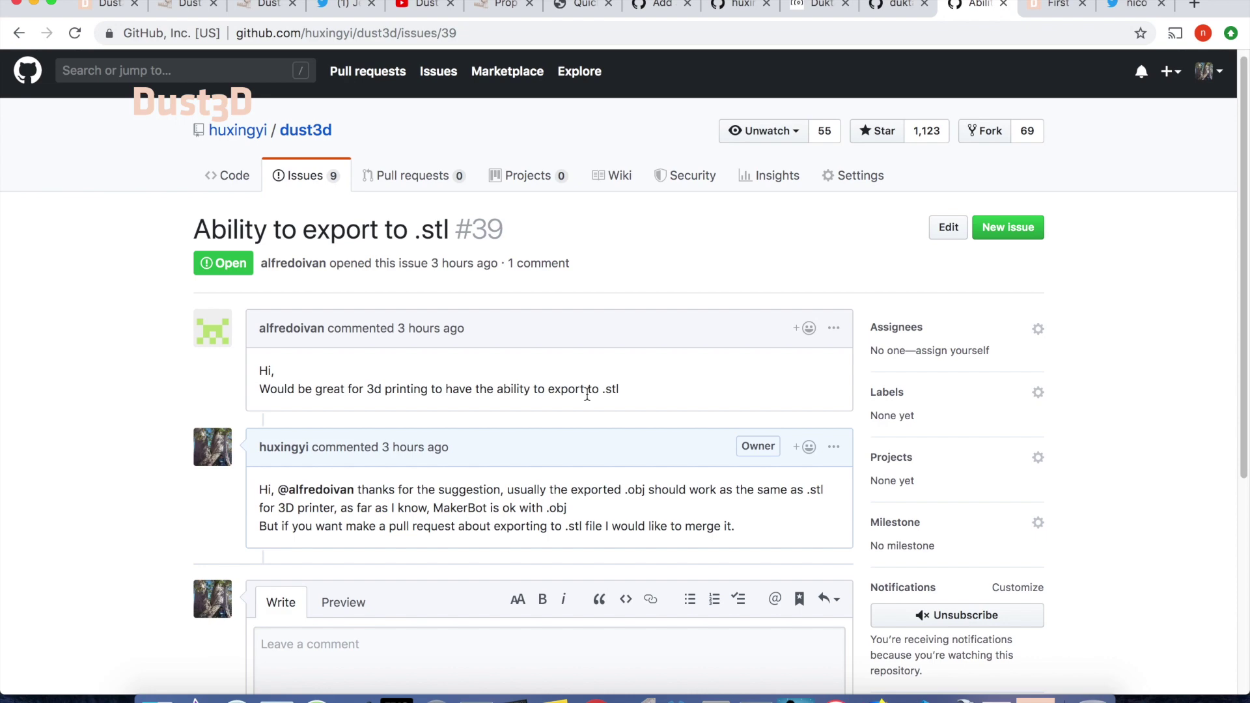
click(1057, 5)
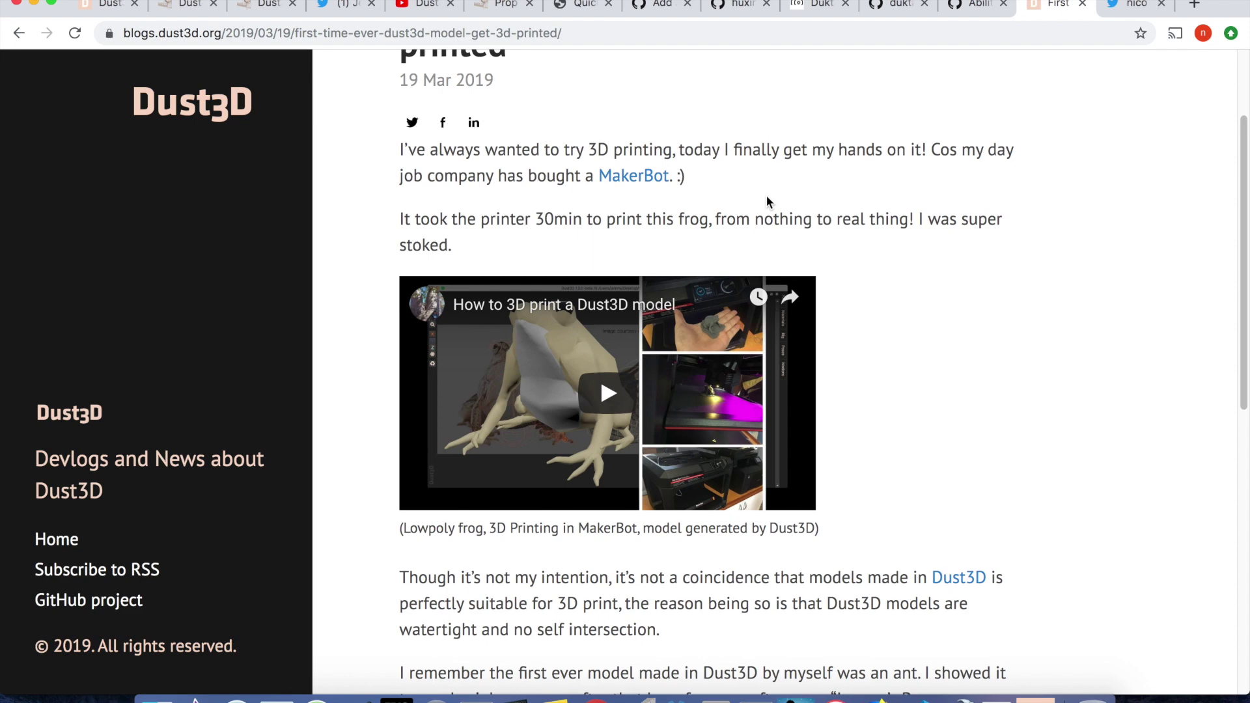
click(976, 5)
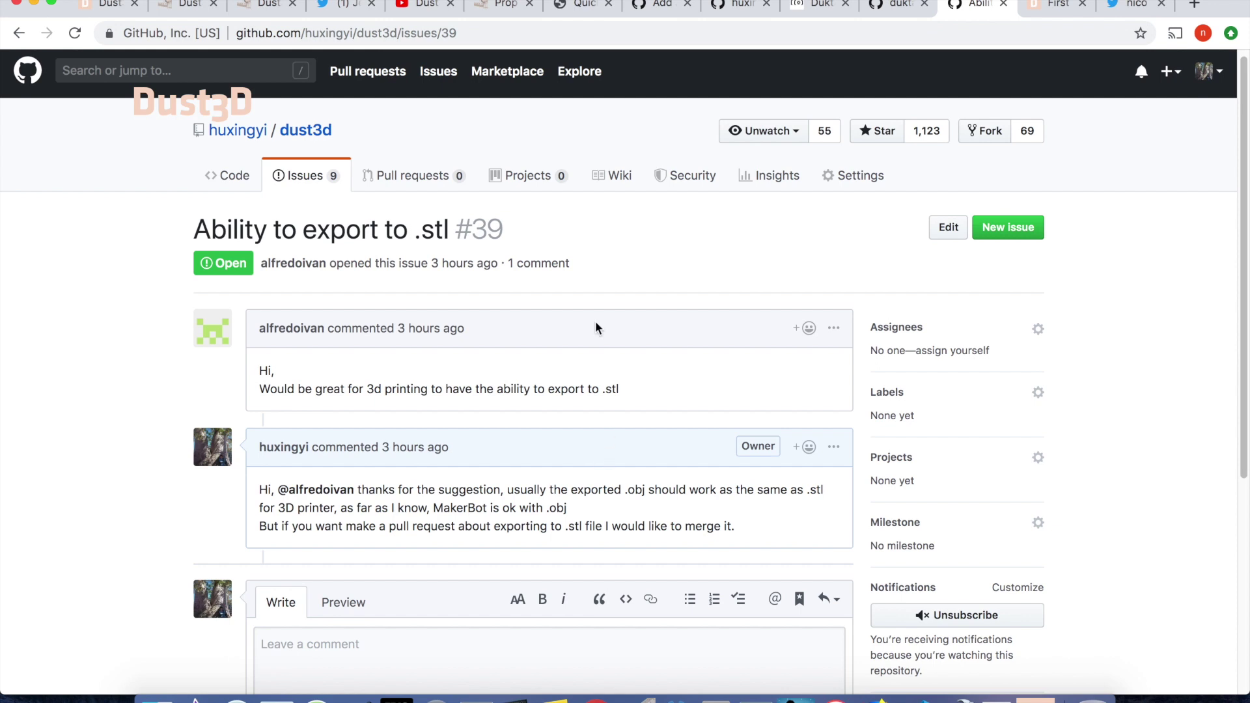
click(494, 32)
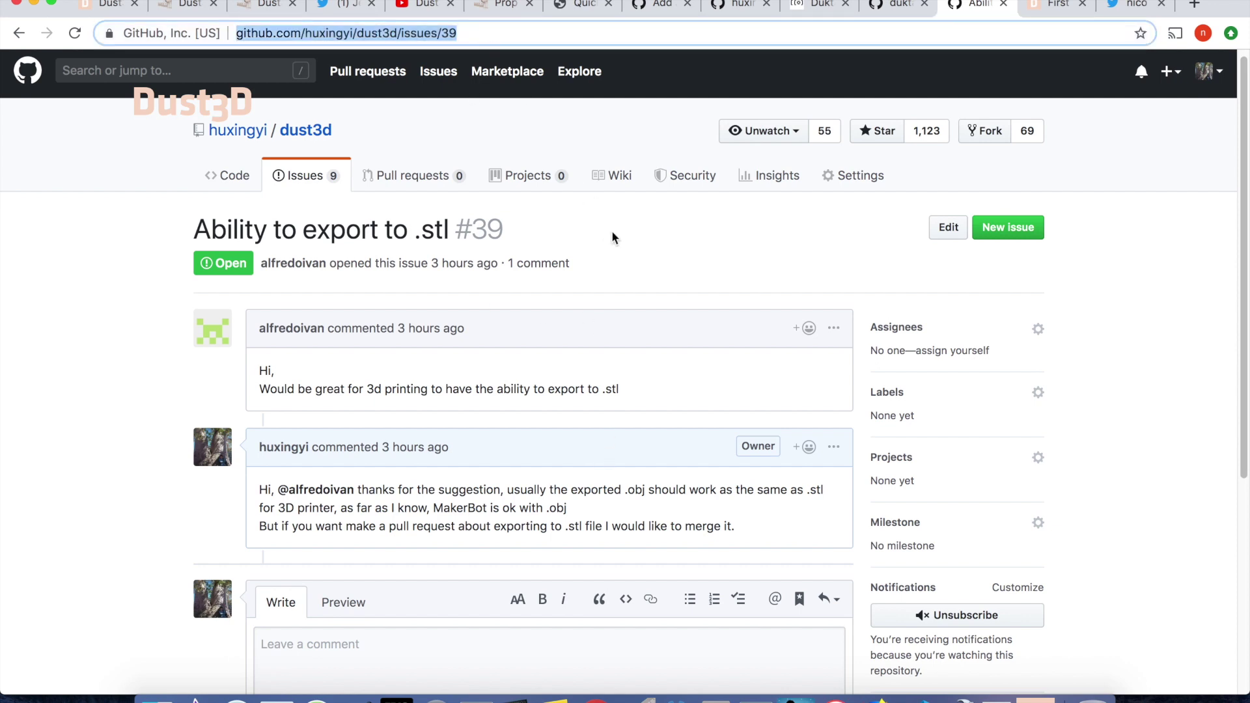
click(630, 252)
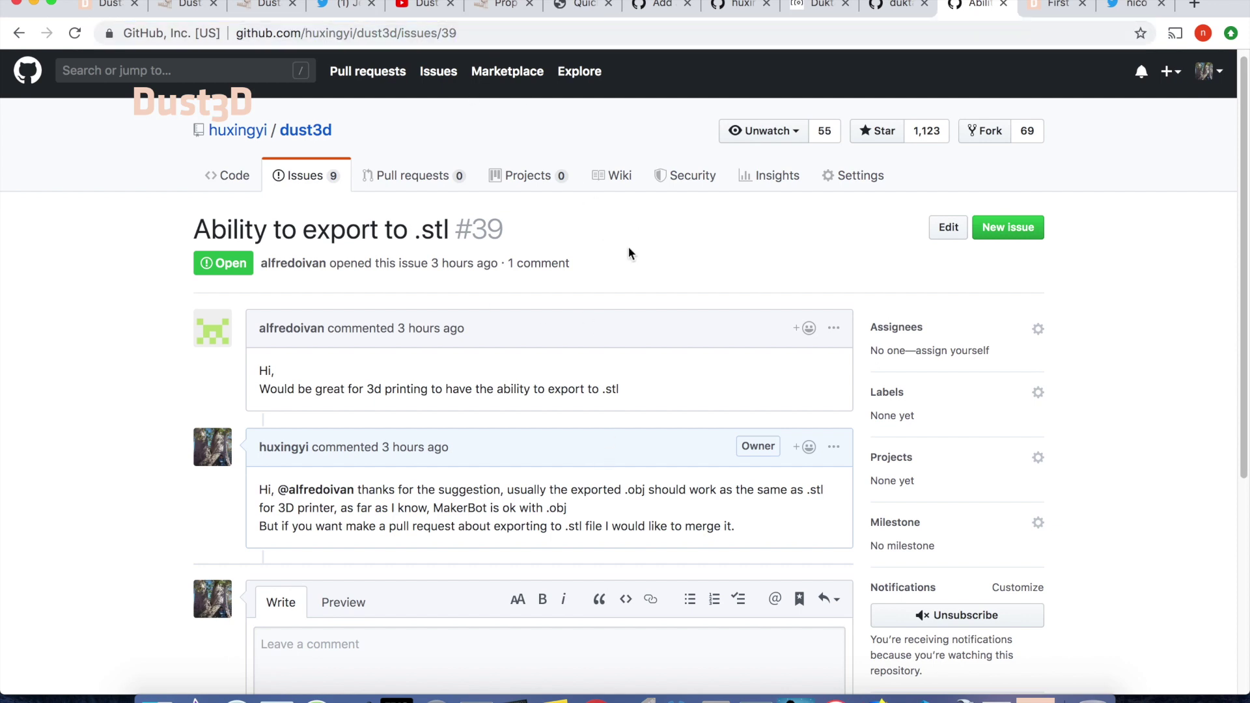
click(1133, 5)
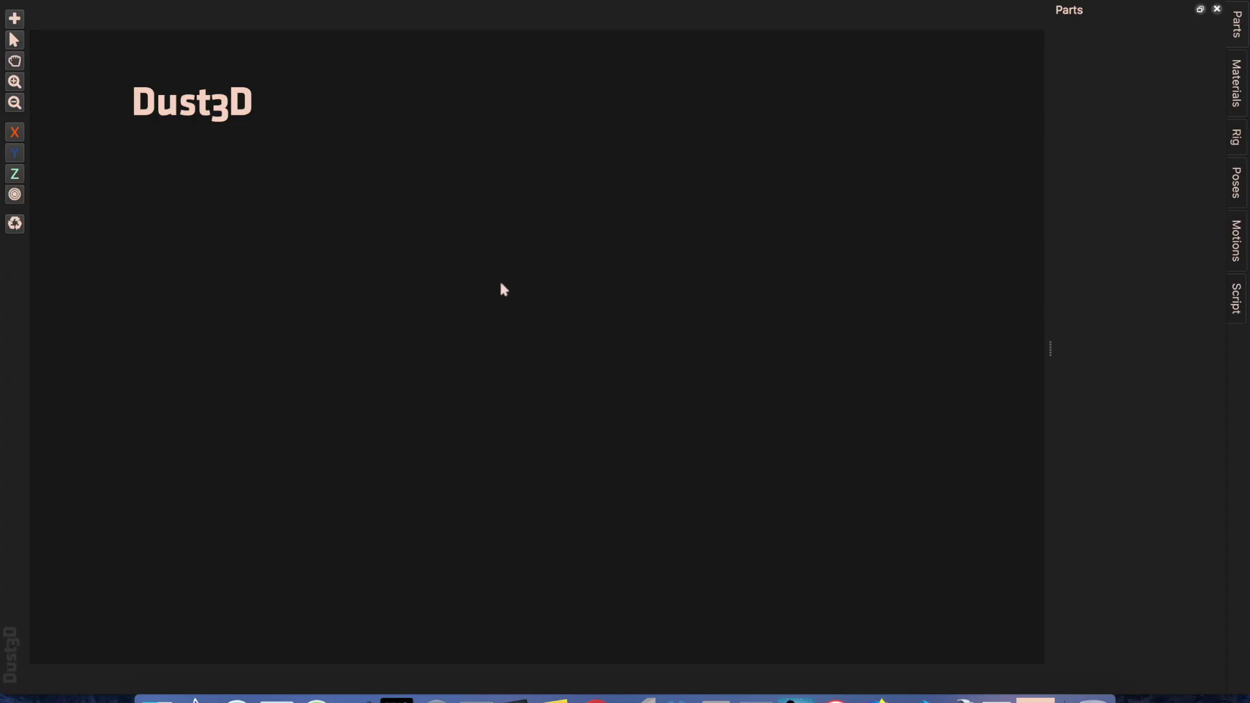
Step: Open the nep-remove-color.ds3 model from the Downloads folder
click(114, 1)
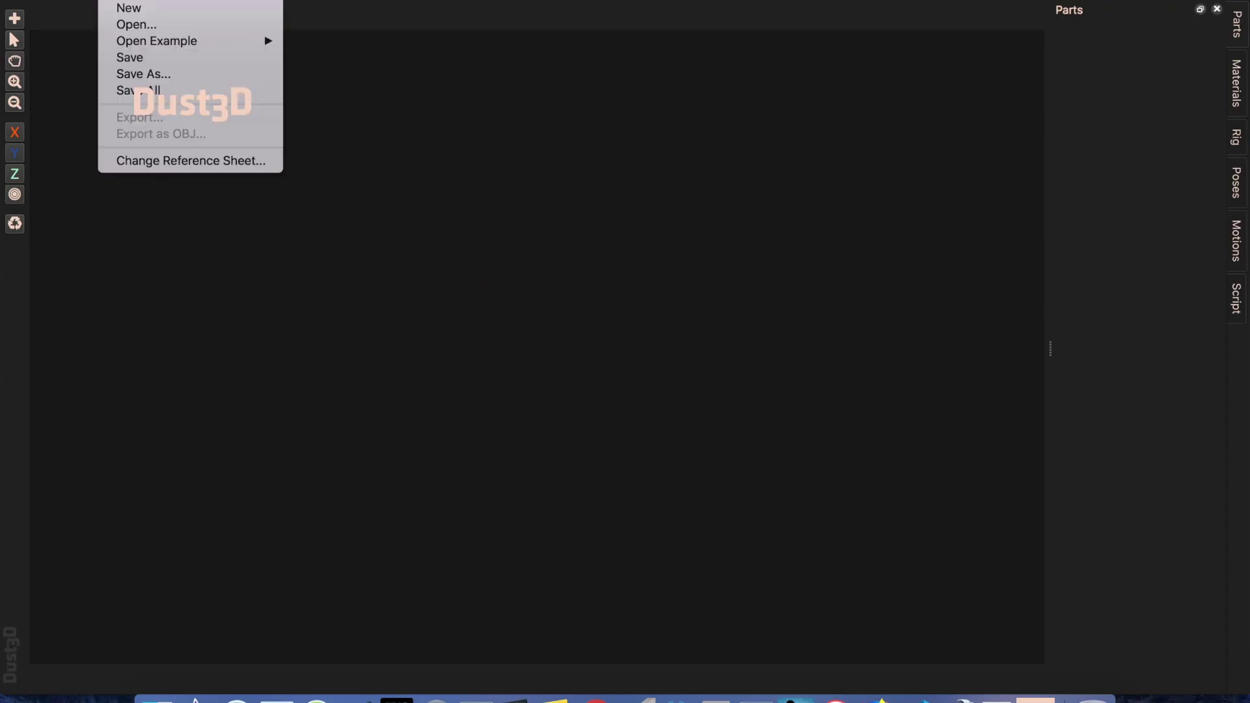
click(140, 25)
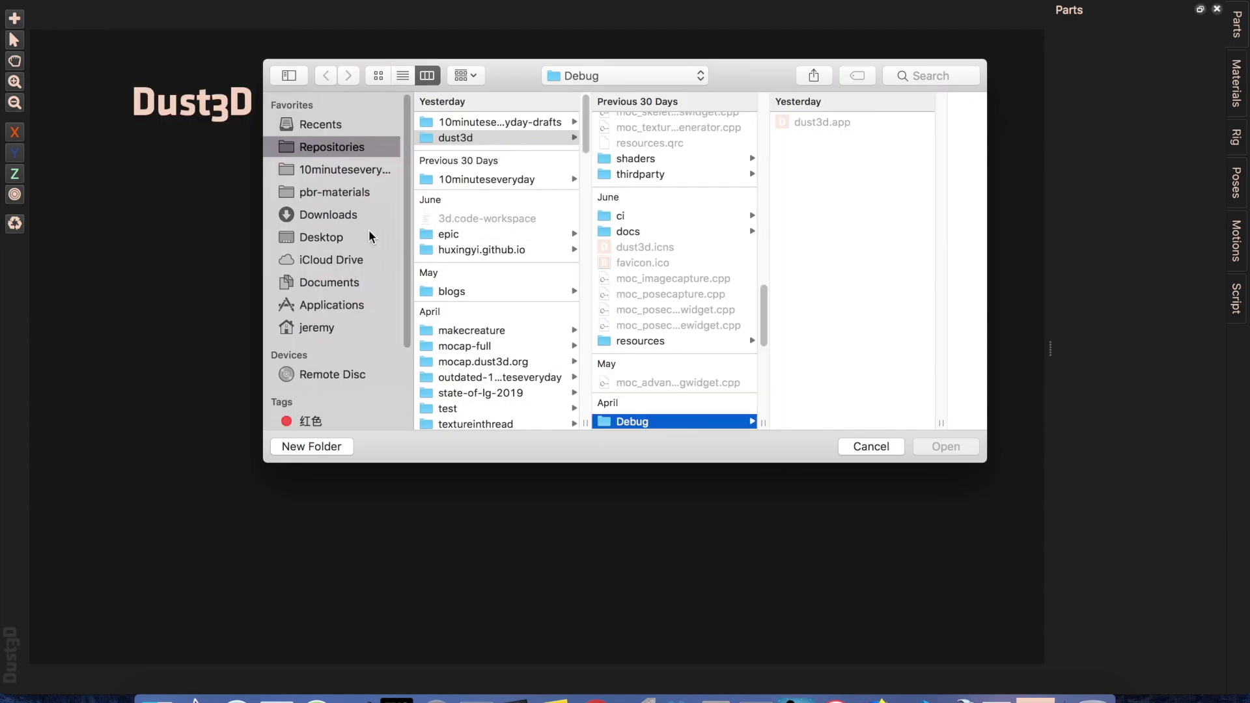
click(328, 214)
click(505, 123)
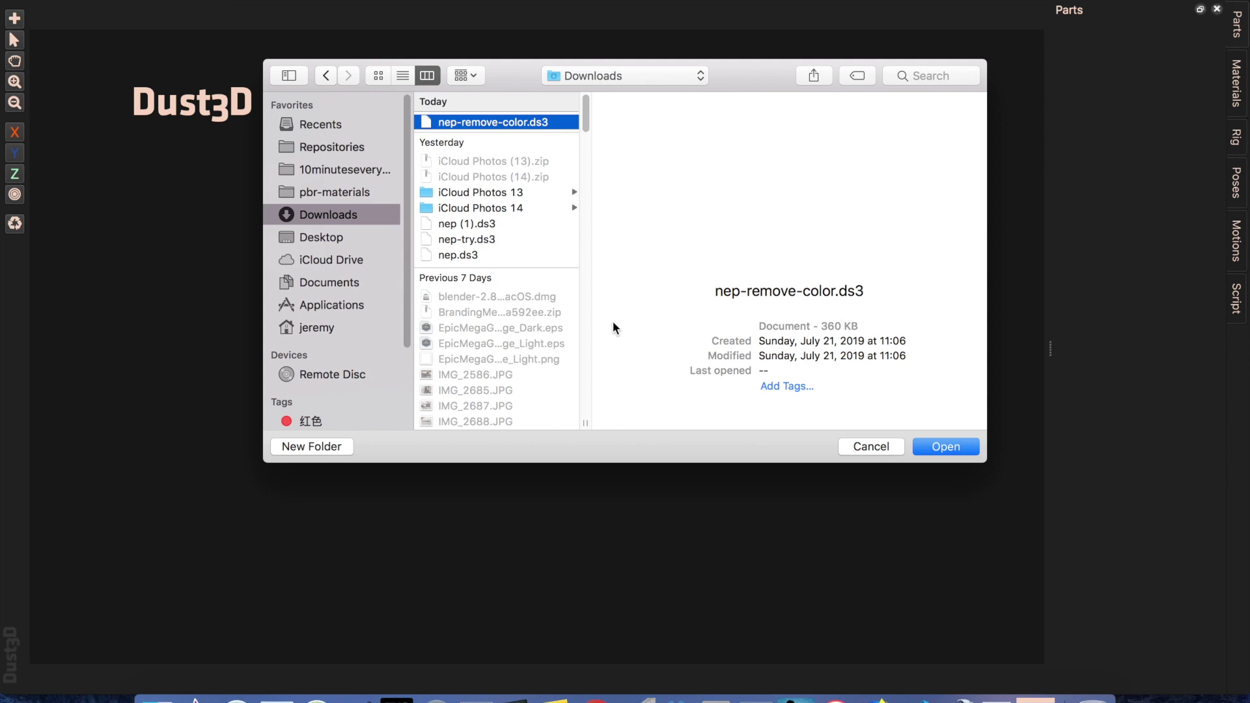
key(Return)
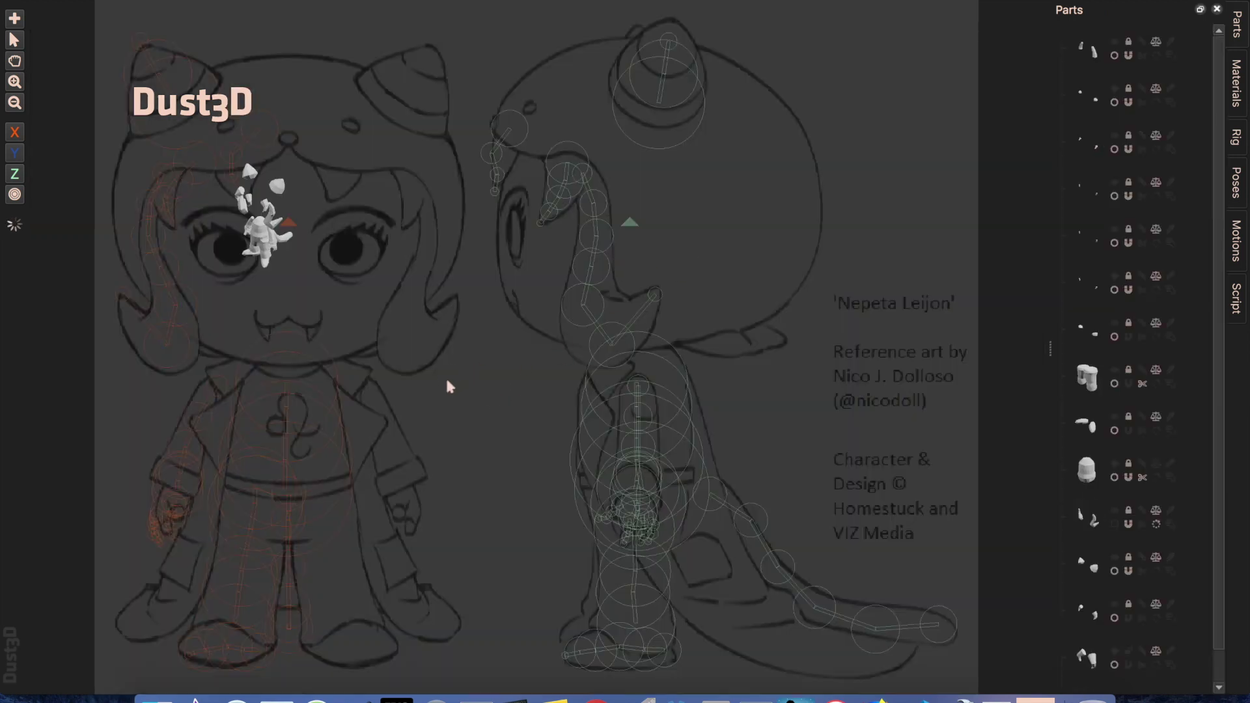
Step: Examine the legs part's Base, Target and Mode options in the parts list, and show all parts
scroll(1208, 539, down, 2)
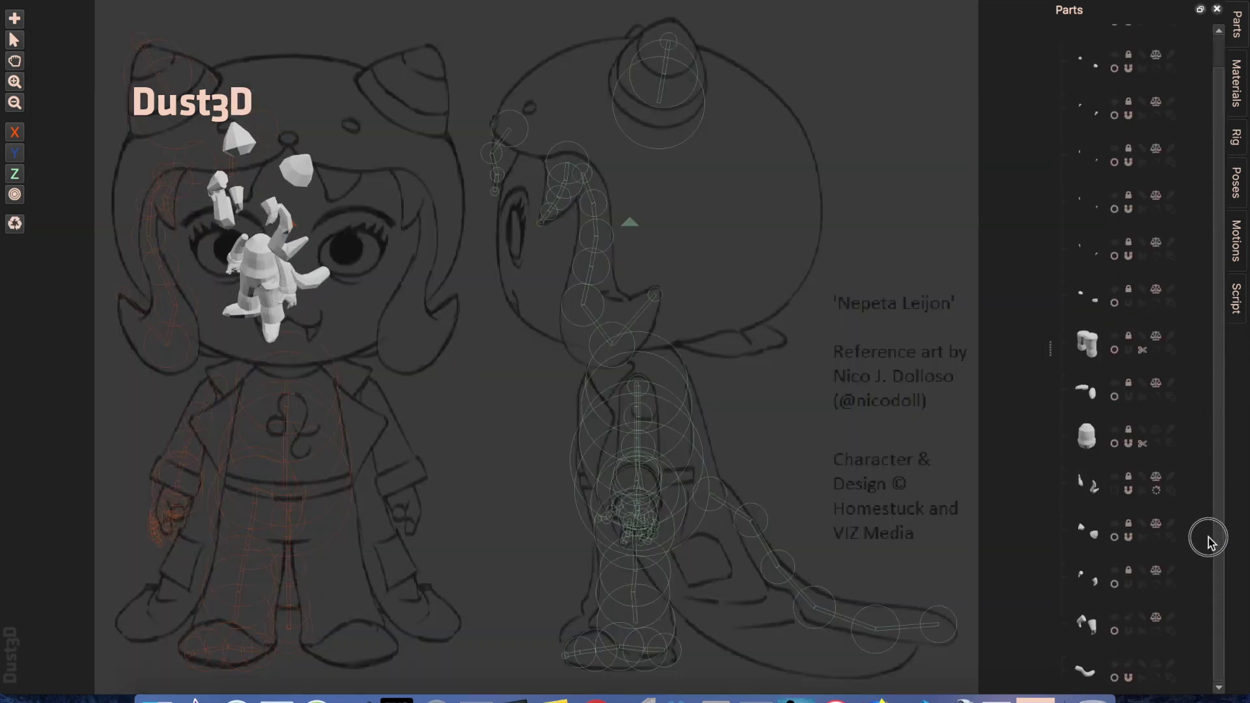
scroll(1218, 182, up, 1)
right_click(1093, 385)
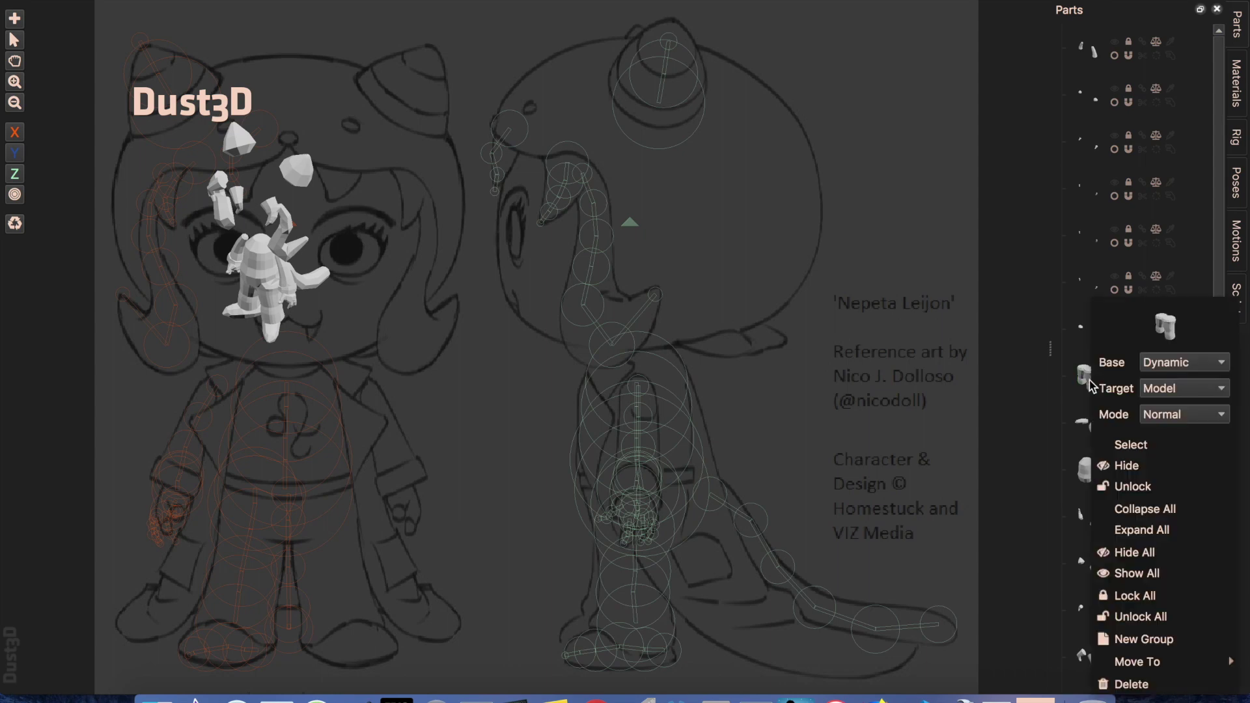
click(1032, 384)
scroll(1092, 397, down, 1)
scroll(1096, 384, up, 1)
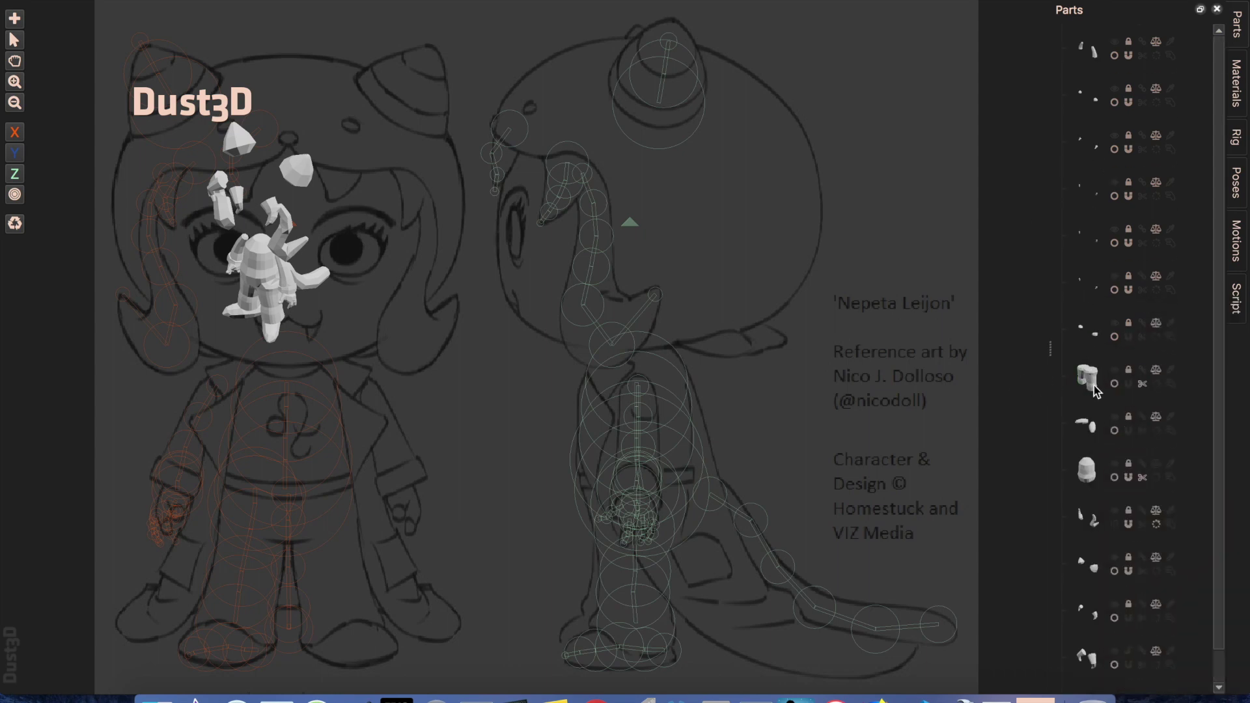
click(1092, 385)
right_click(1087, 383)
click(1075, 382)
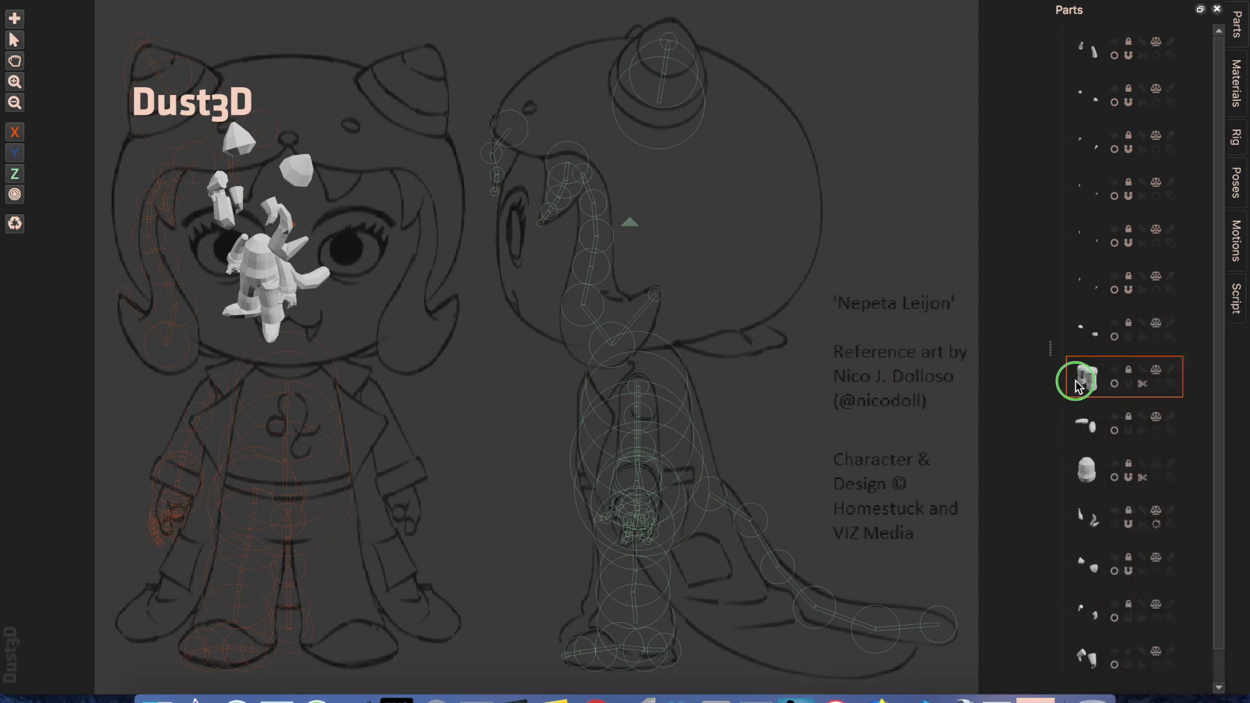
right_click(1075, 381)
click(1124, 573)
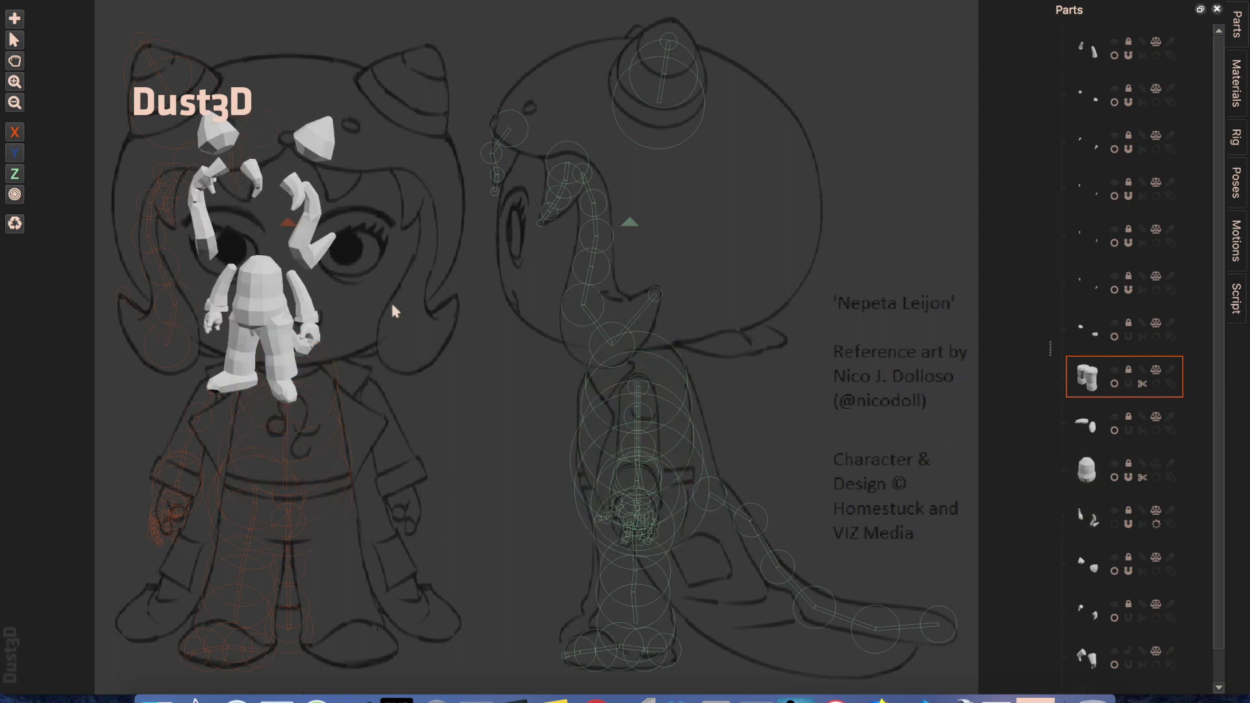
Step: Draw a curved chain of four small nodes in the empty space between the front and side reference drawings
click(14, 18)
click(395, 508)
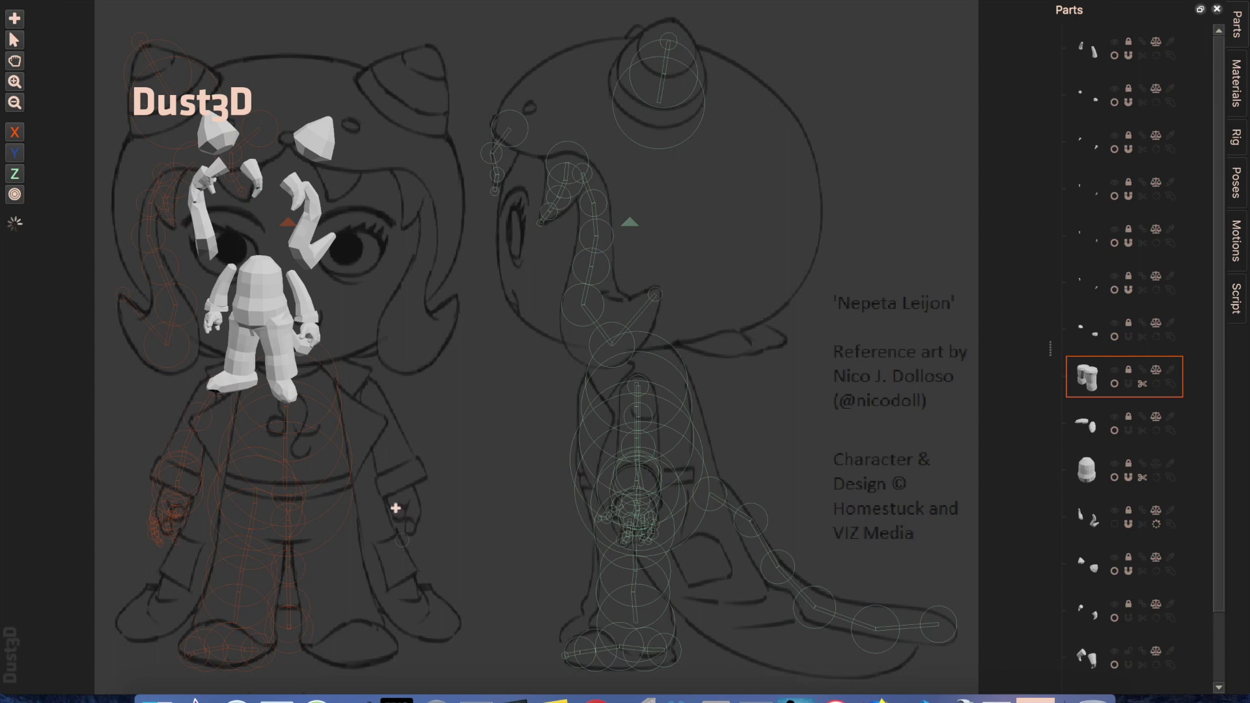
click(441, 458)
click(505, 456)
click(540, 486)
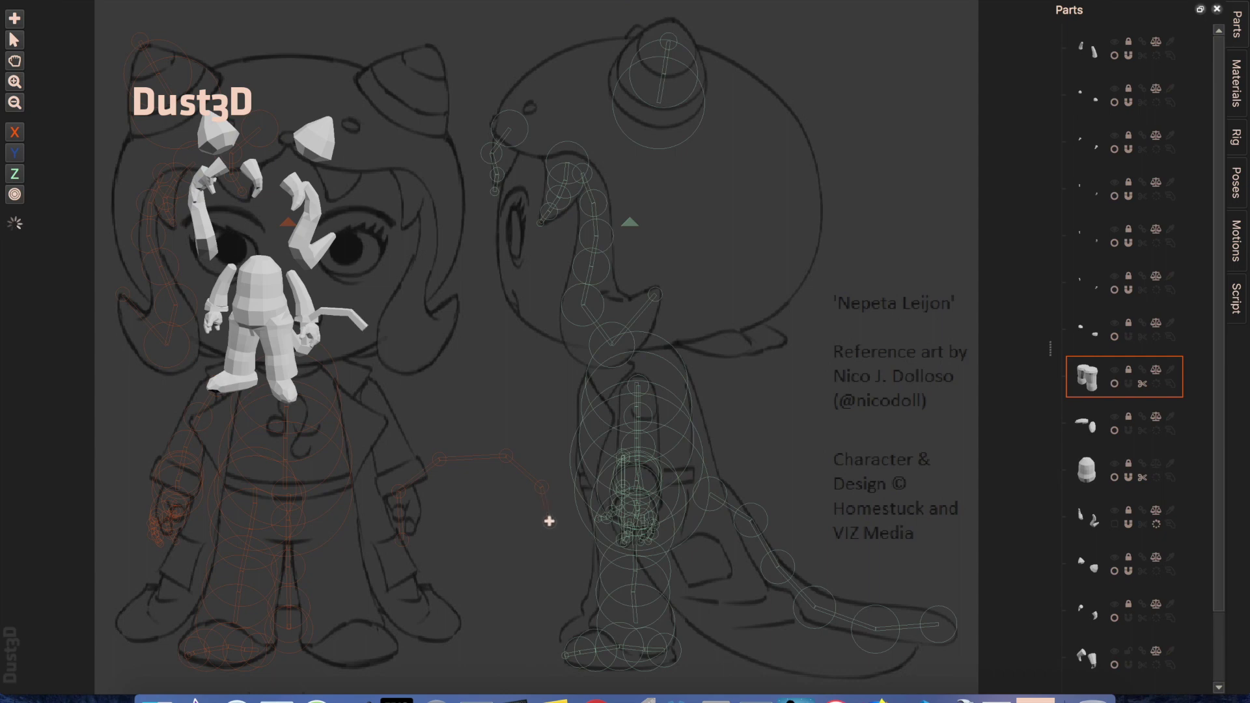
click(548, 521)
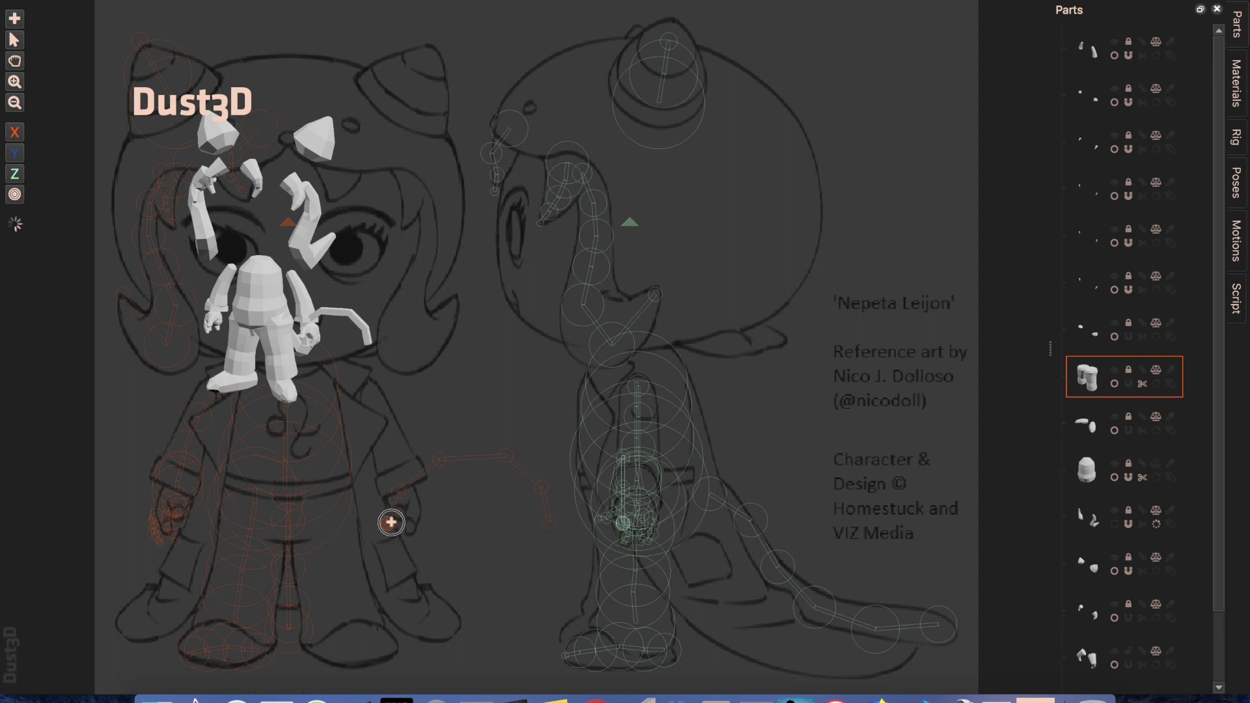
click(397, 488)
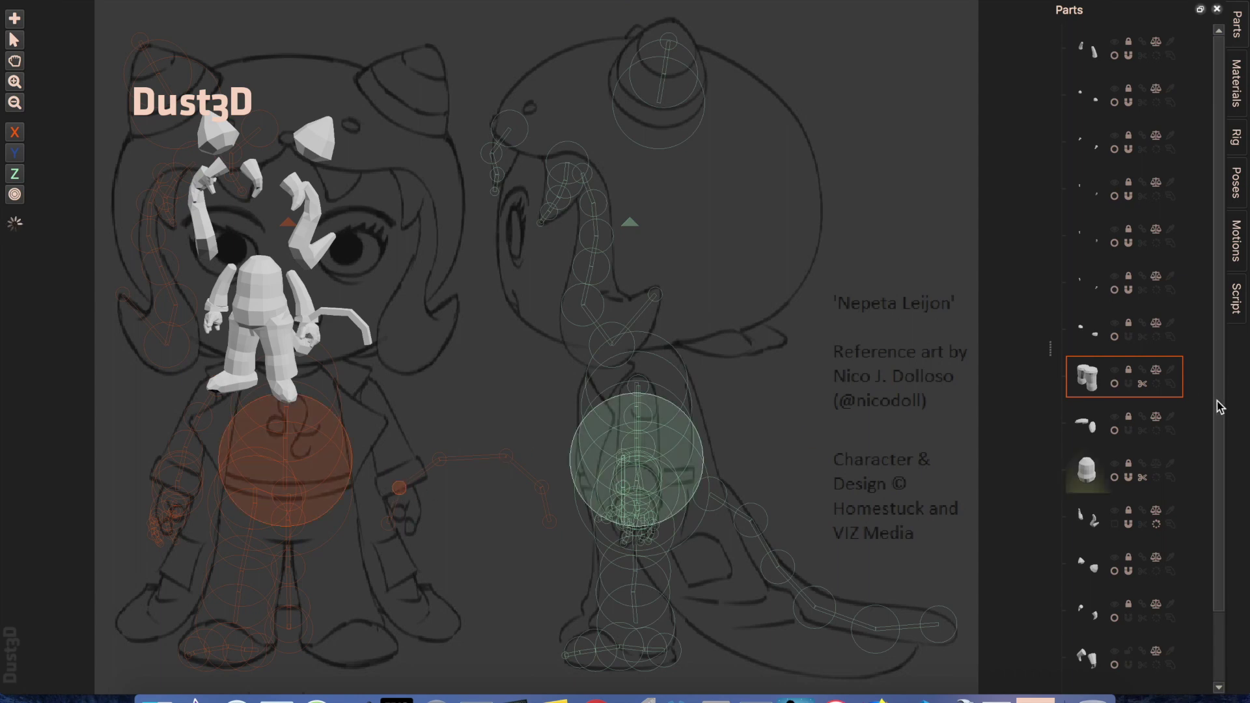
Step: Set the new curved part's Target to Cut Face
drag(1221, 522, 1217, 651)
click(804, 423)
click(1092, 672)
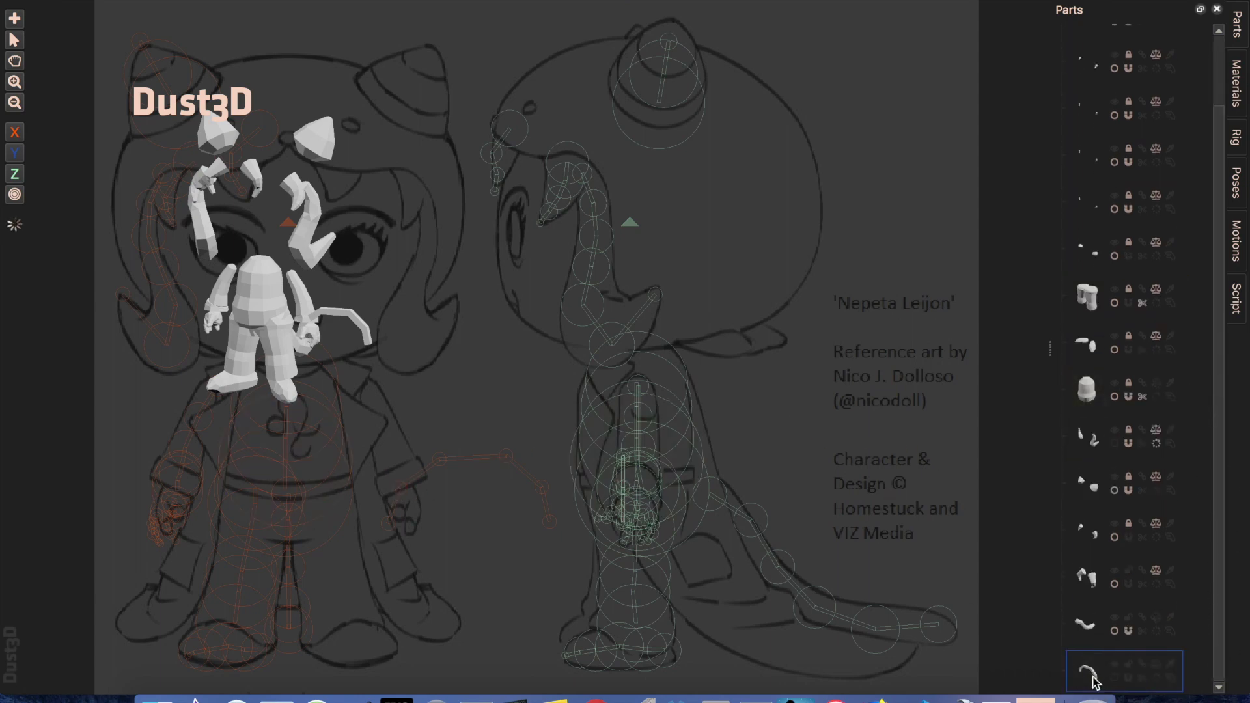
right_click(1093, 677)
click(1023, 643)
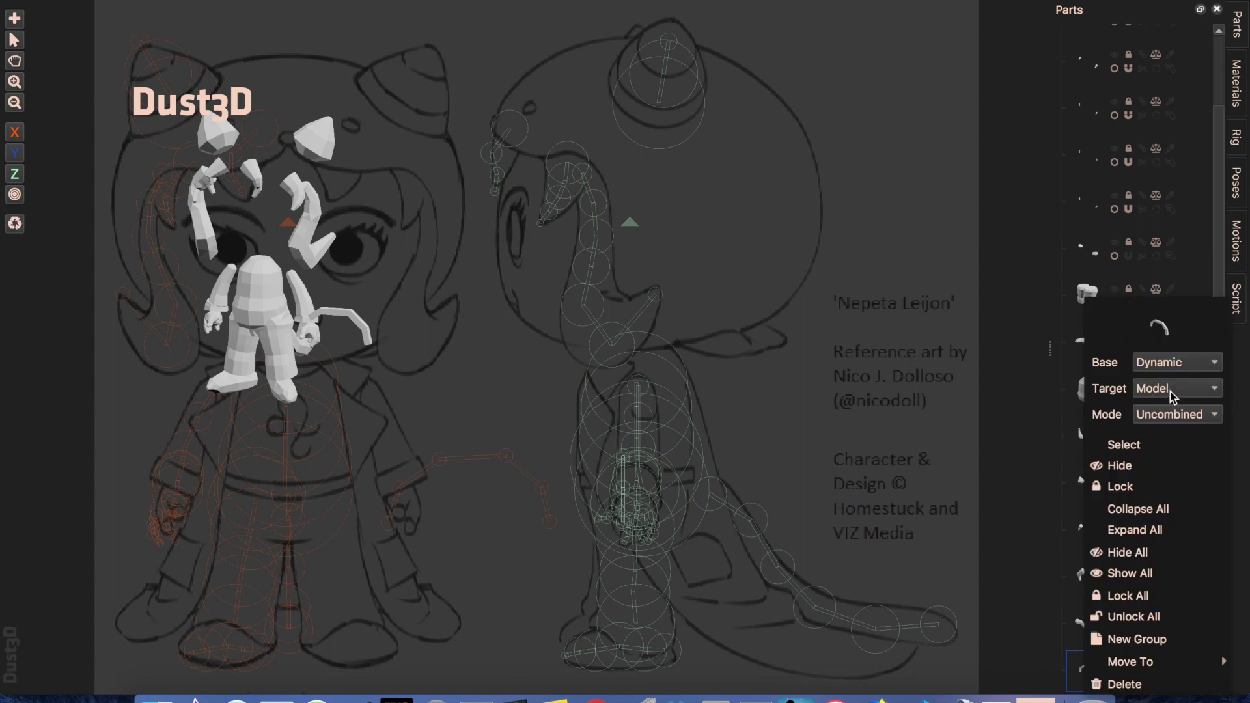
click(1171, 389)
click(1175, 409)
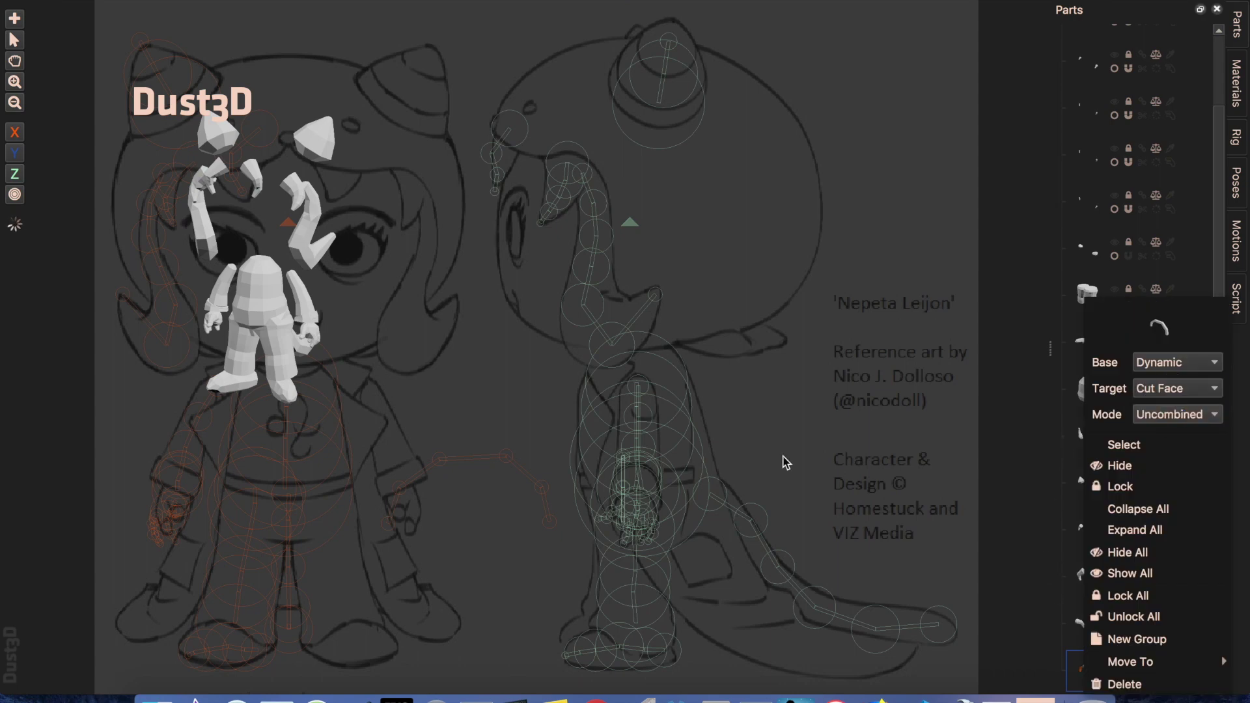
click(518, 419)
Step: Examine the cut face choices offered for a part, including the rotation setting and the custom curved profile
middle_drag(482, 299, 364, 306)
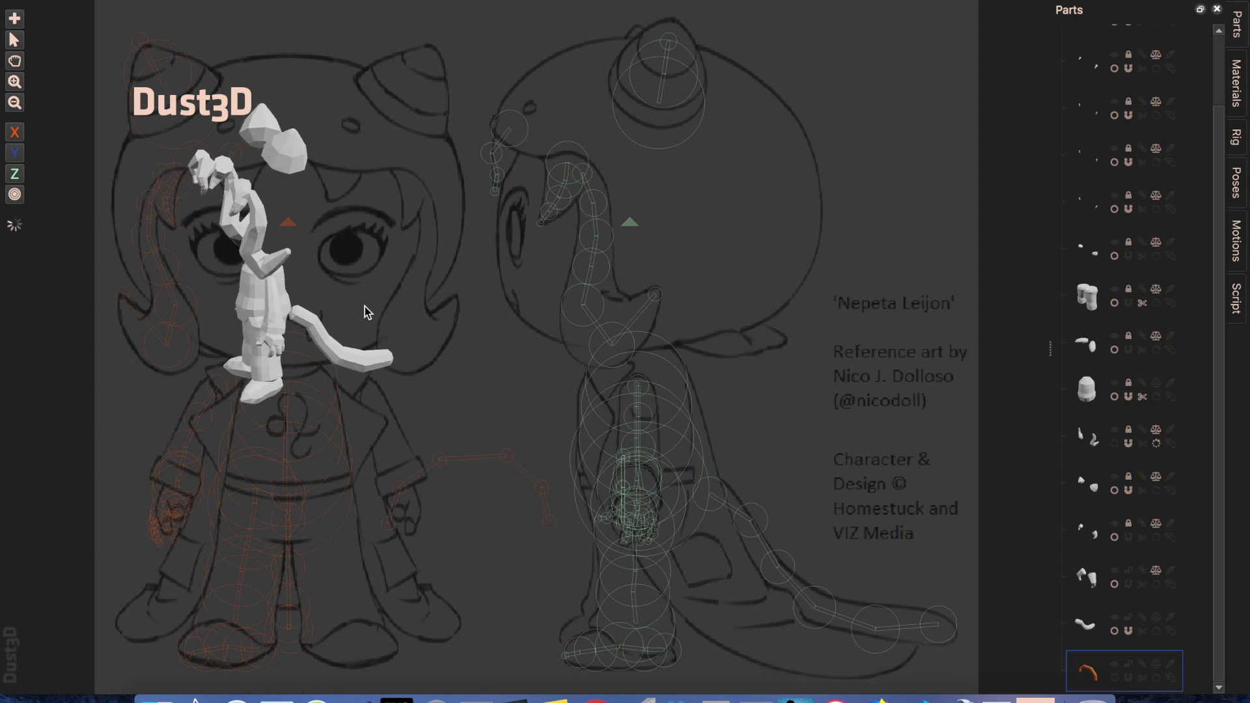
click(1220, 495)
click(1157, 664)
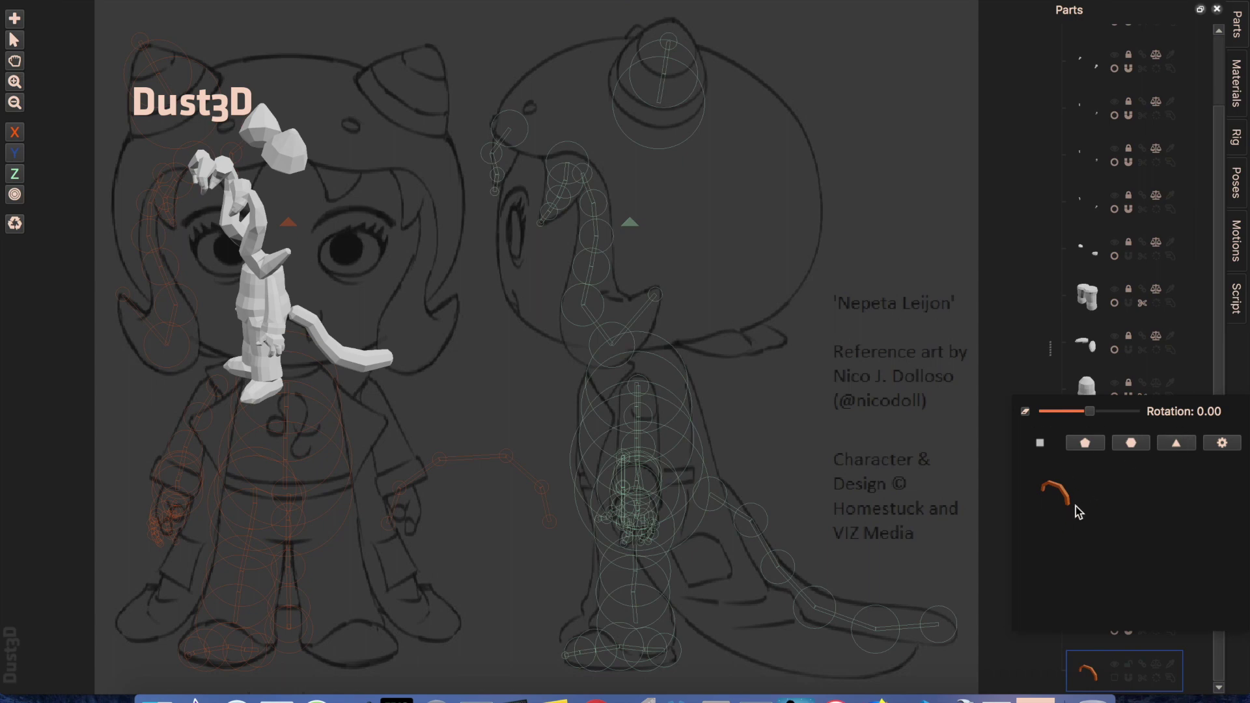
click(862, 495)
click(862, 500)
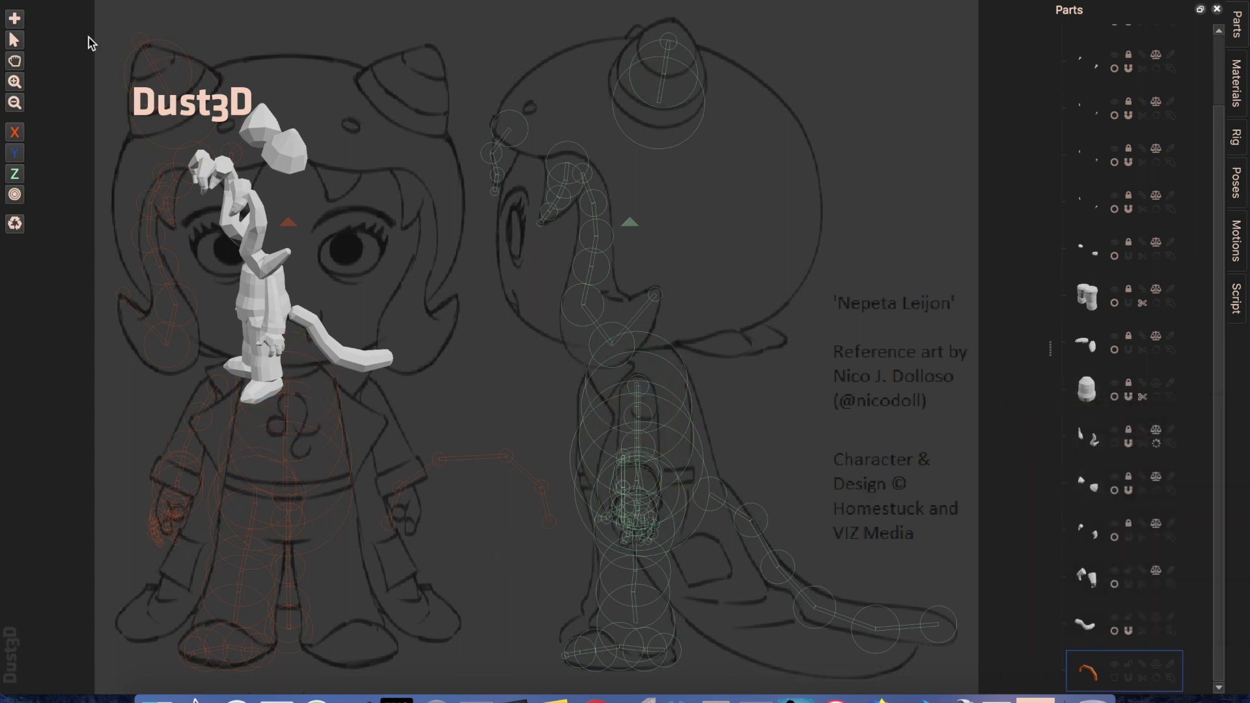
drag(267, 405, 676, 667)
click(242, 62)
click(289, 486)
Step: Hide all parts so only the reference drawing is left in the canvas
right_click(1085, 625)
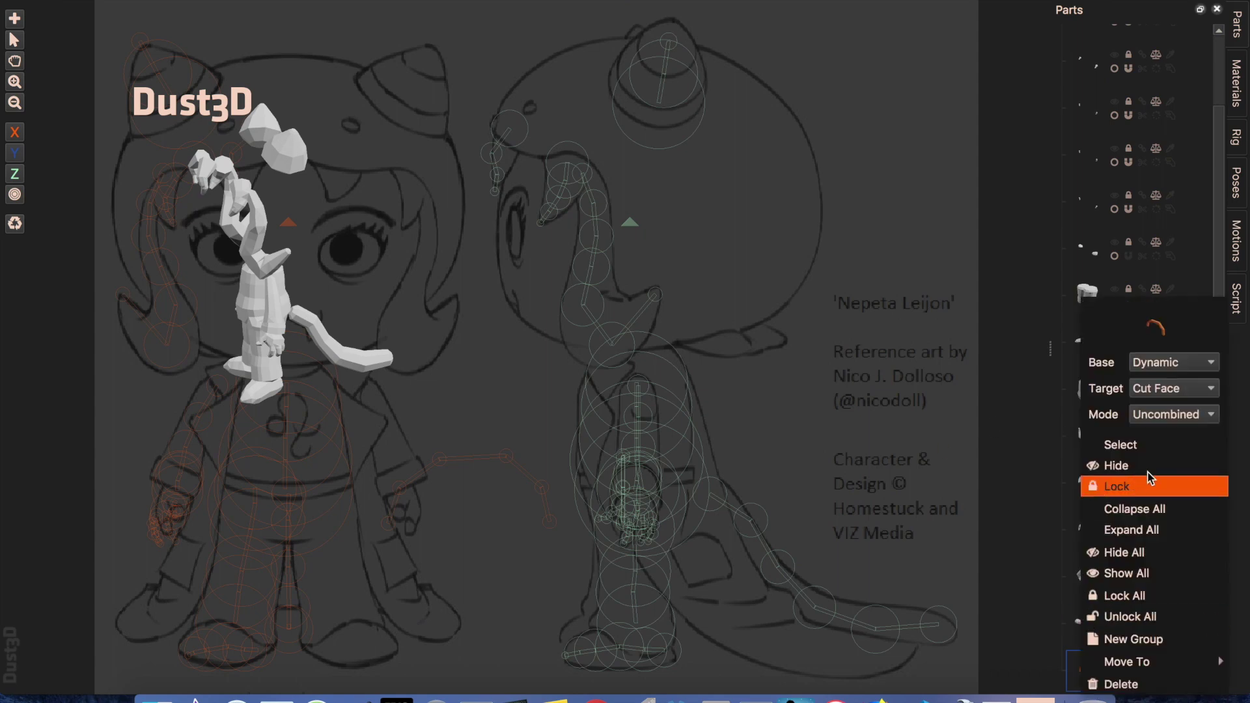
click(819, 348)
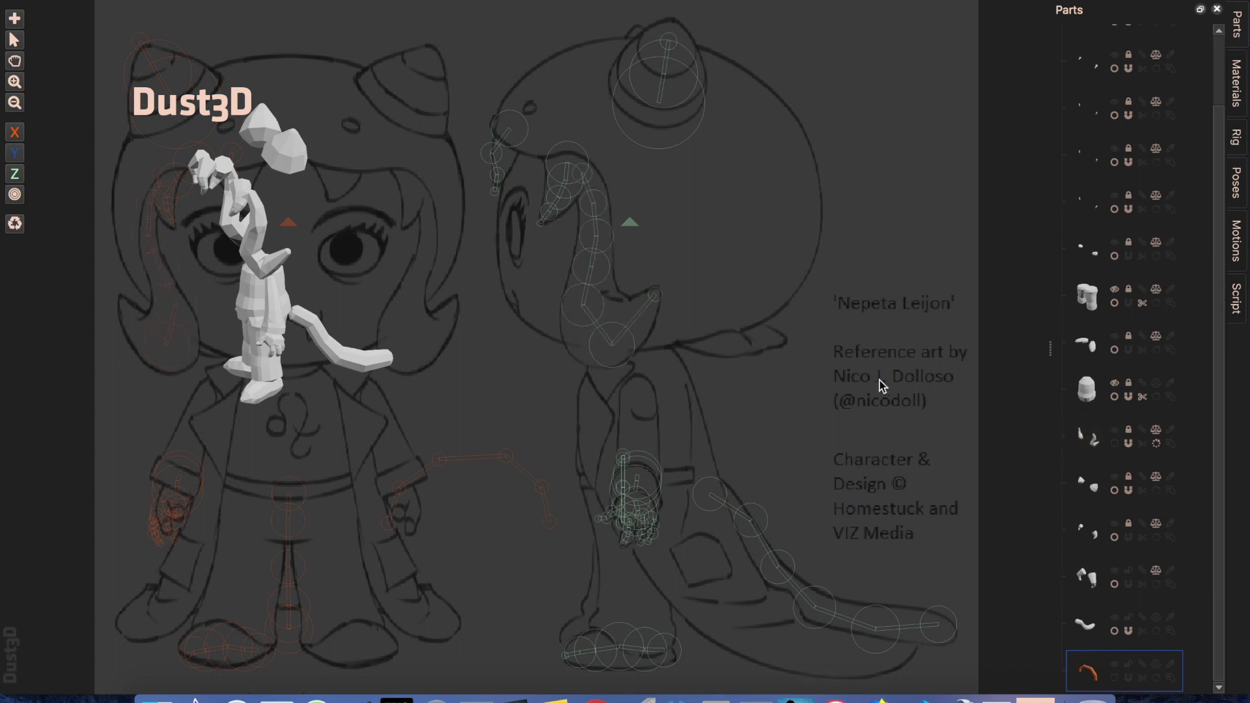
right_click(1103, 391)
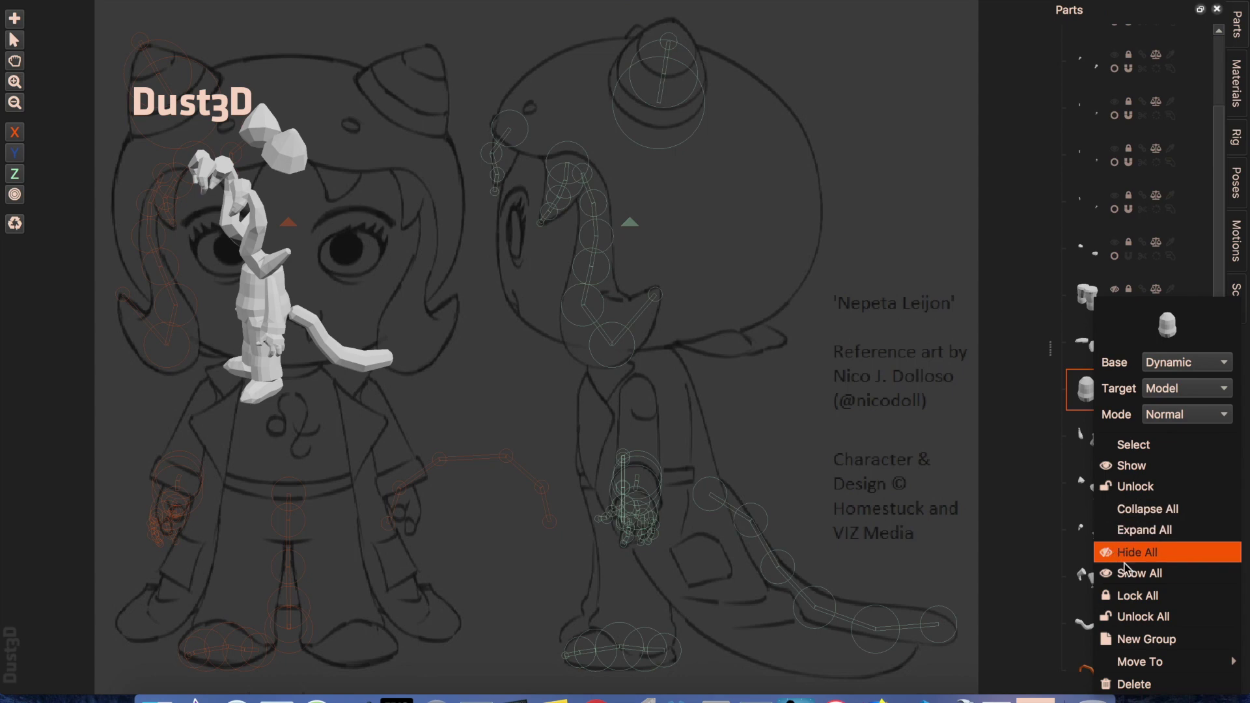
click(1158, 559)
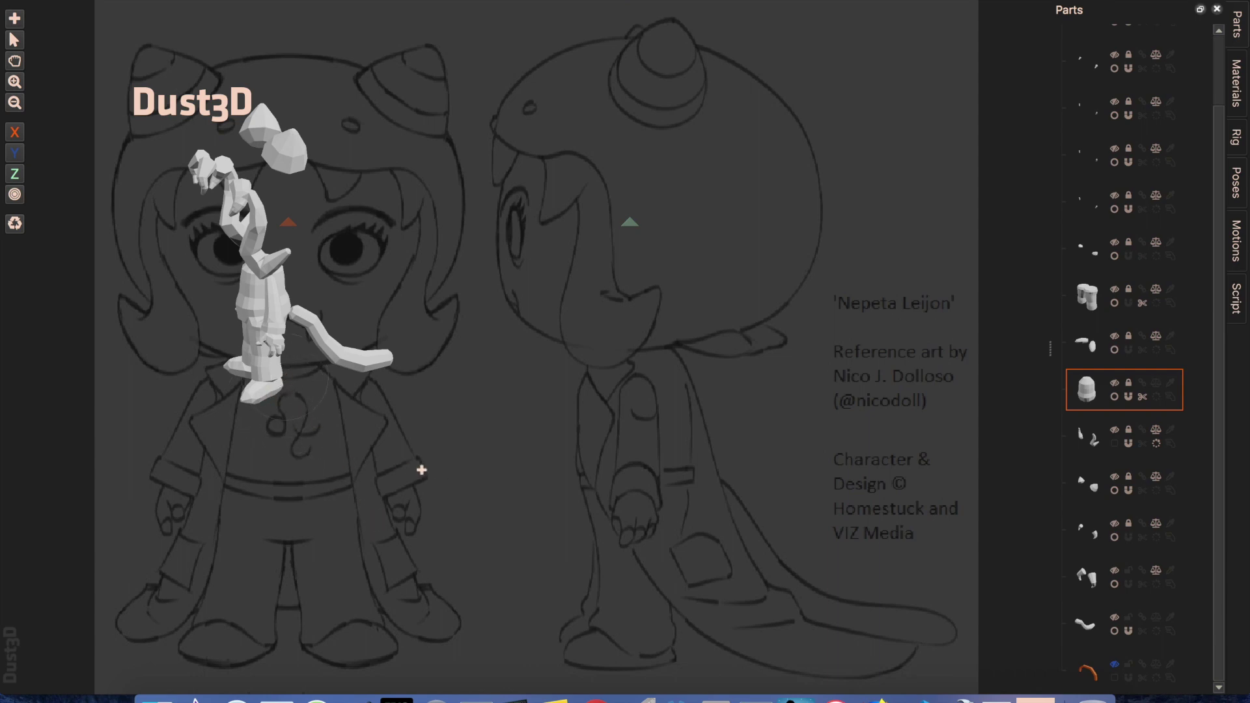
Step: Add a first coat node on the character's centreline in the front view and align it with the neck in the side view
right_click(358, 460)
drag(293, 363, 299, 360)
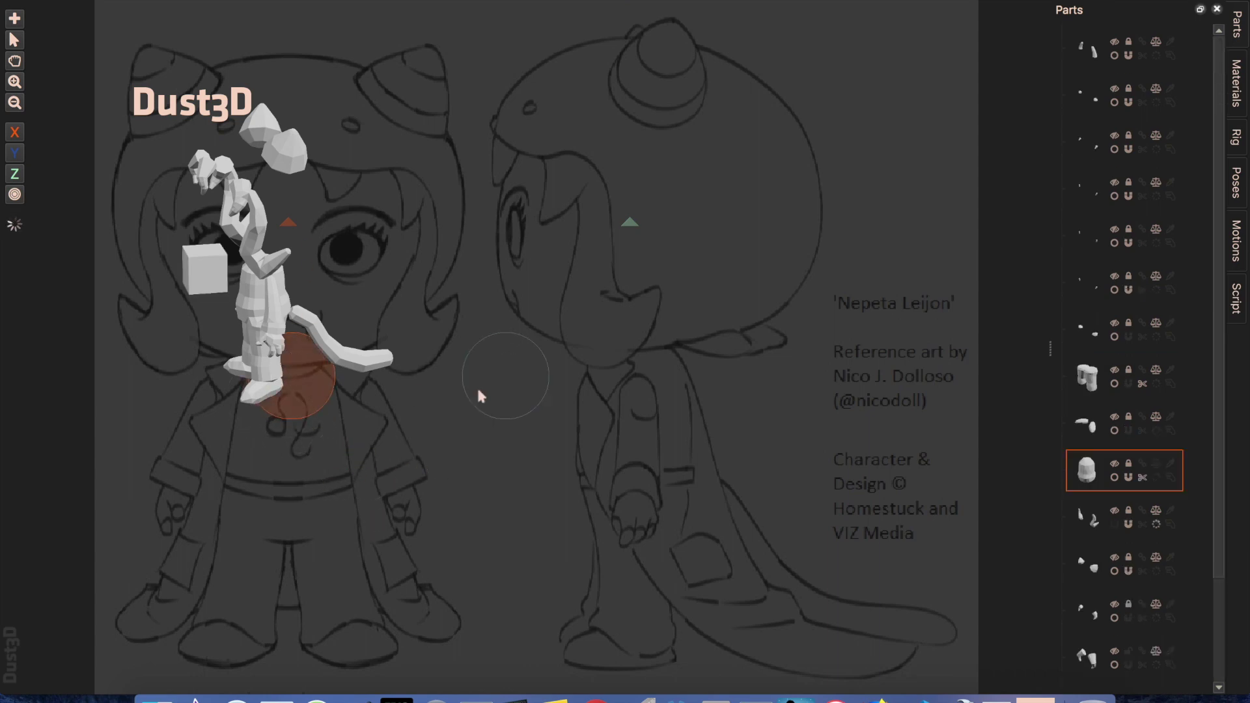
drag(501, 375, 628, 358)
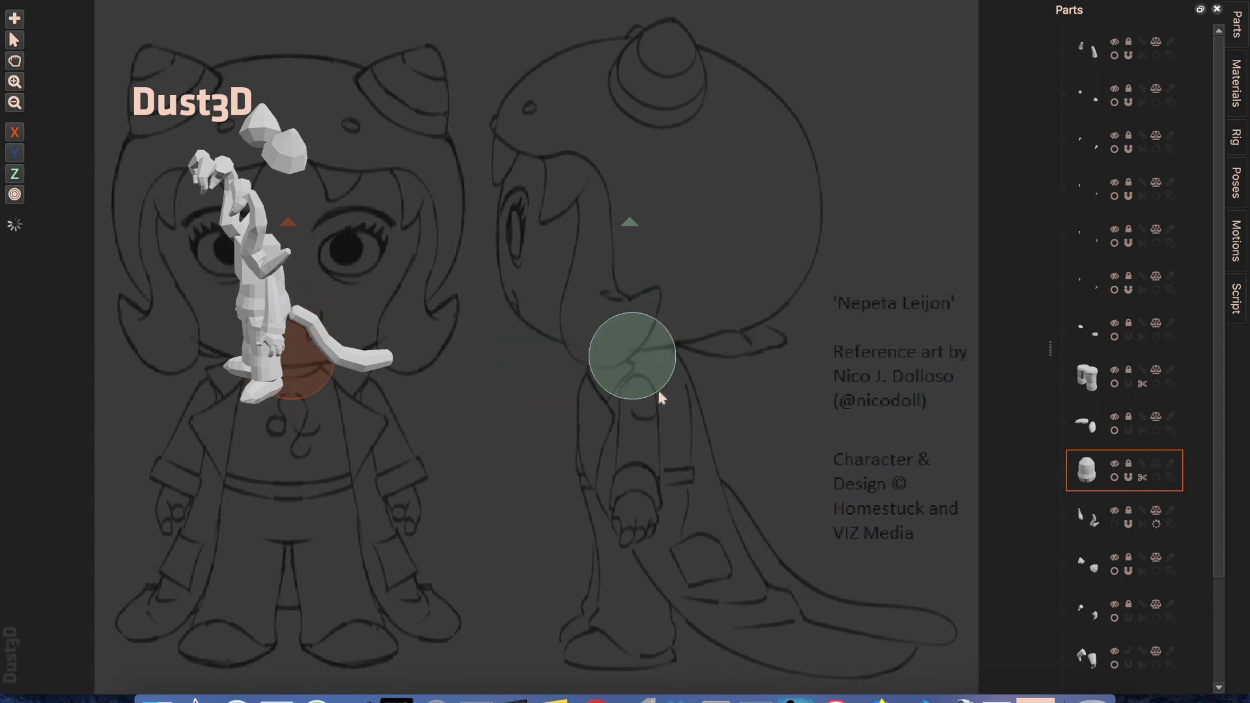
Step: Extend the coat from the neck node with six more nodes along the back and down to the coat's tail in the side view
key(a)
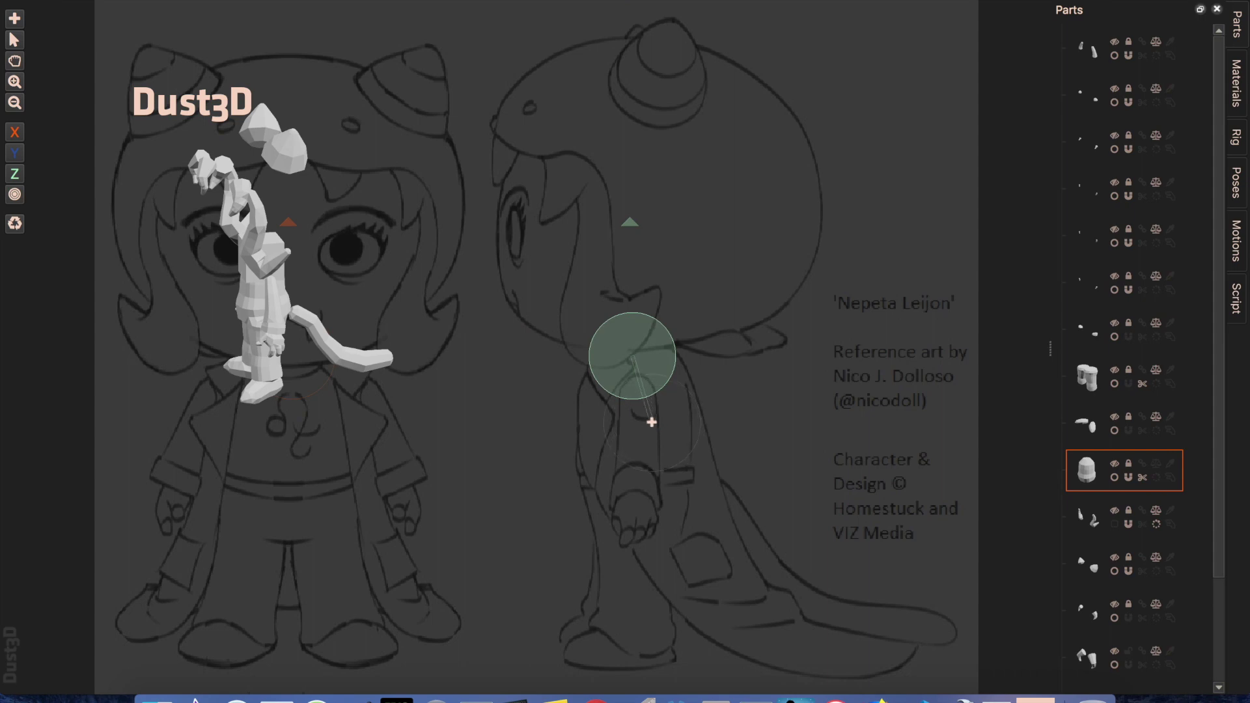
click(647, 413)
click(669, 498)
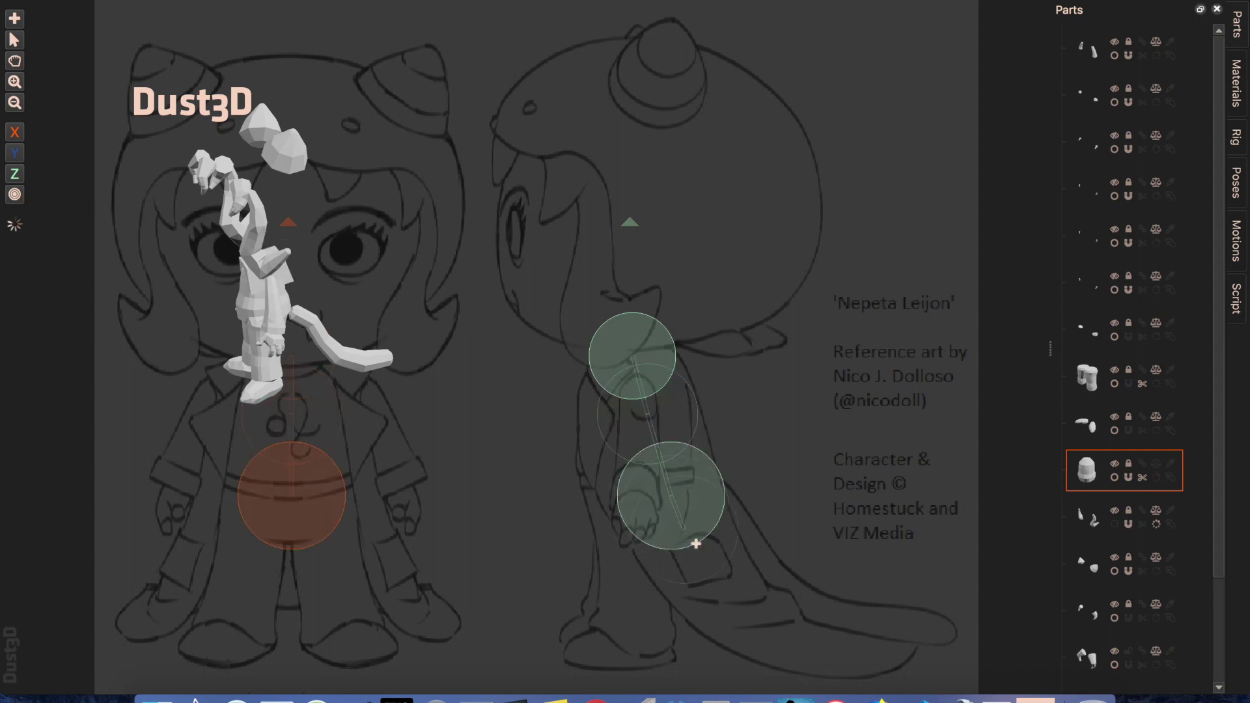
click(704, 562)
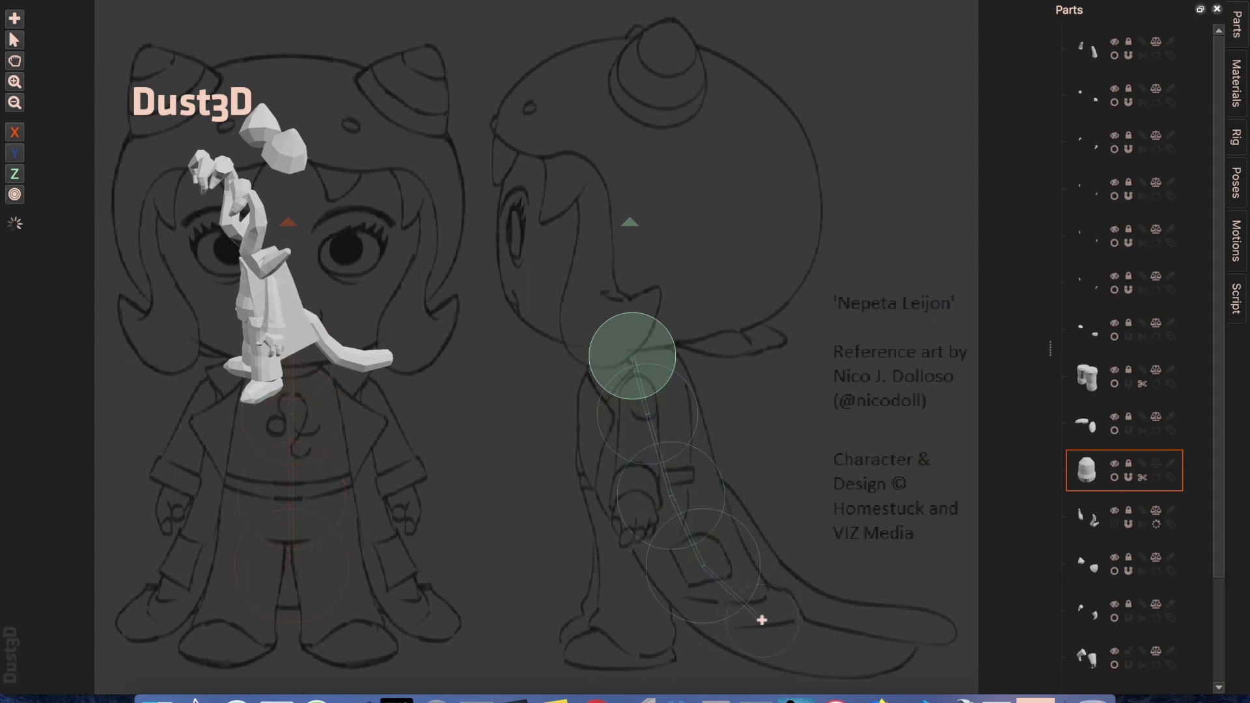
click(897, 649)
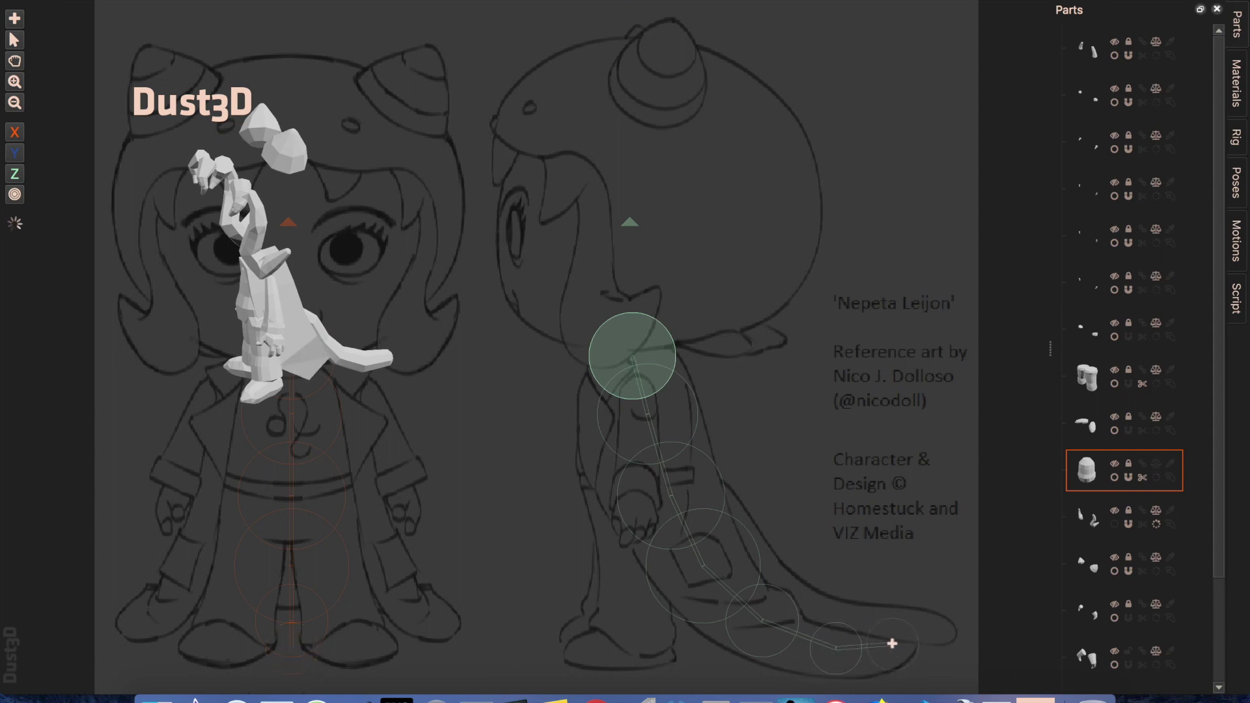
click(894, 641)
right_click(881, 384)
Step: Select all the coat's nodes and enlarge their radius to widen the coat around the body
middle_drag(488, 311, 259, 303)
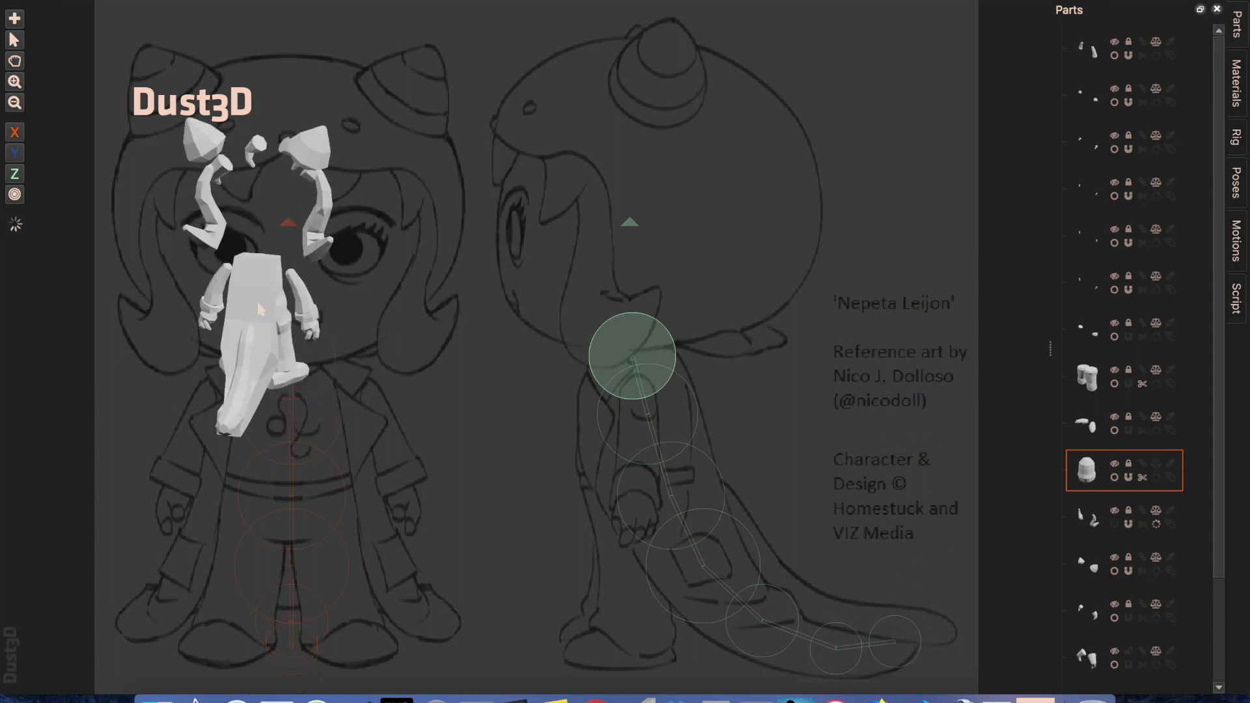
drag(259, 309, 328, 440)
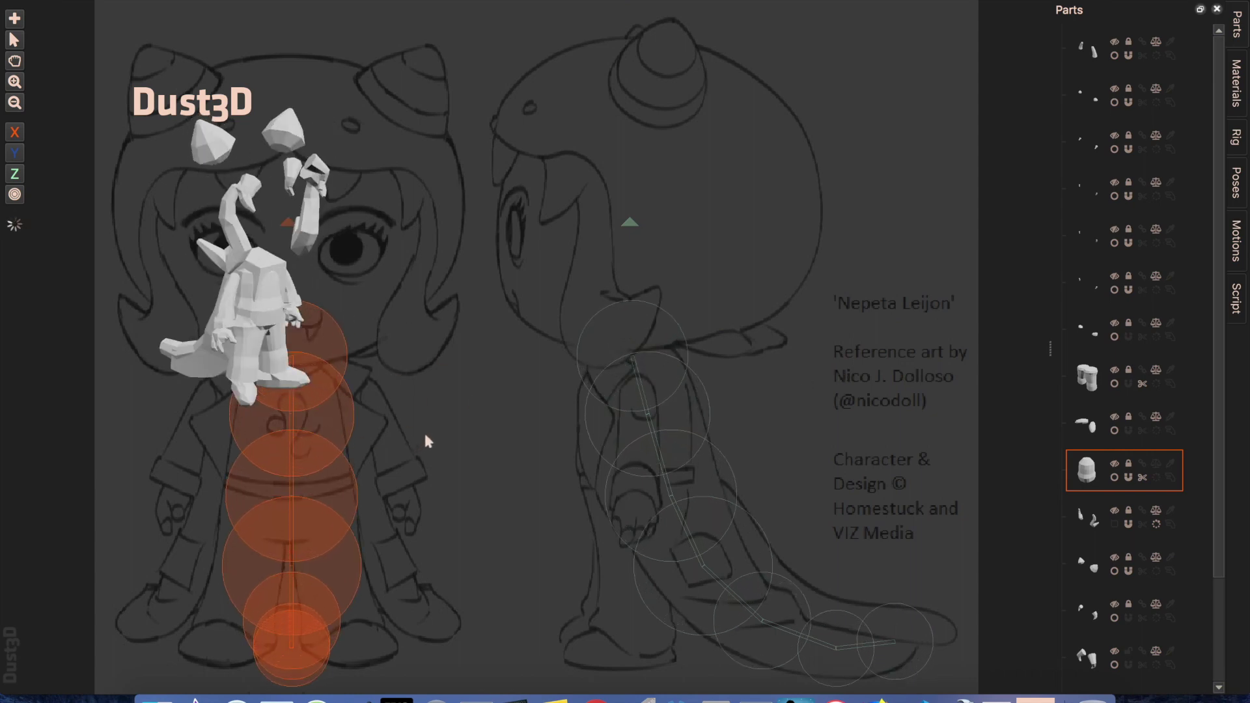
scroll(427, 441, up, 5)
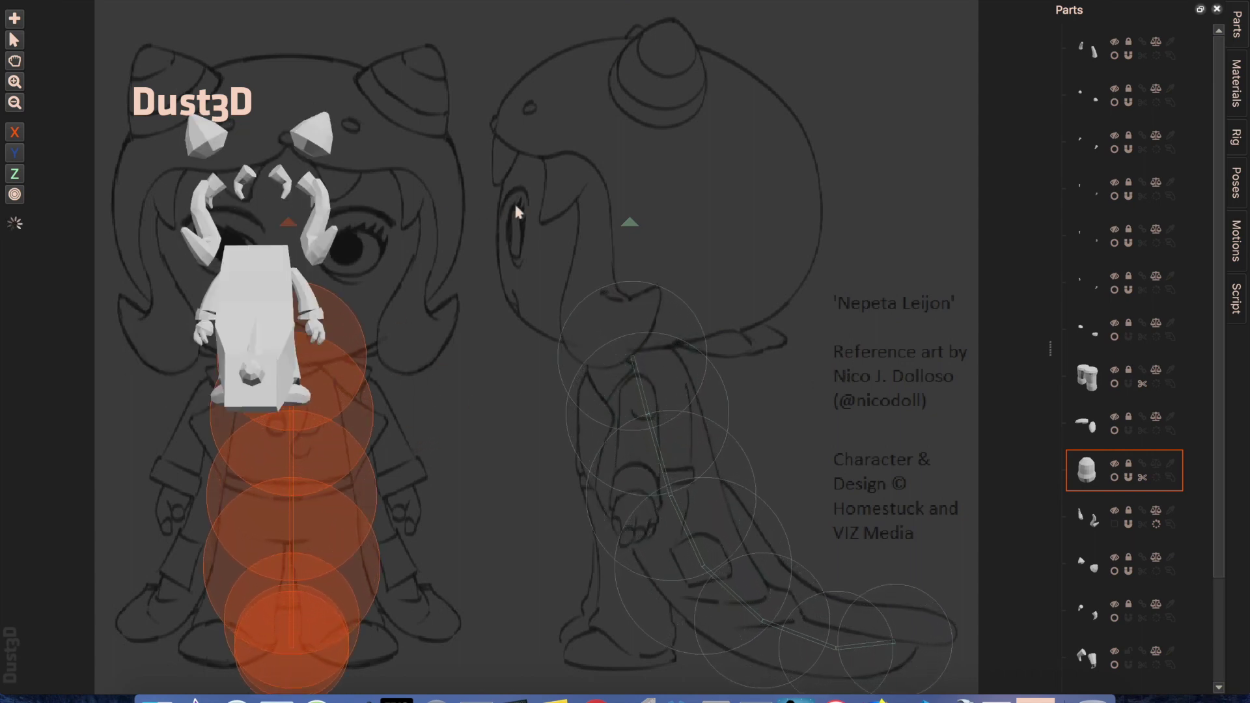
middle_drag(516, 205, 523, 224)
Step: Select the coat's last three tail nodes and enlarge their radius to widen the end of the tail
click(503, 539)
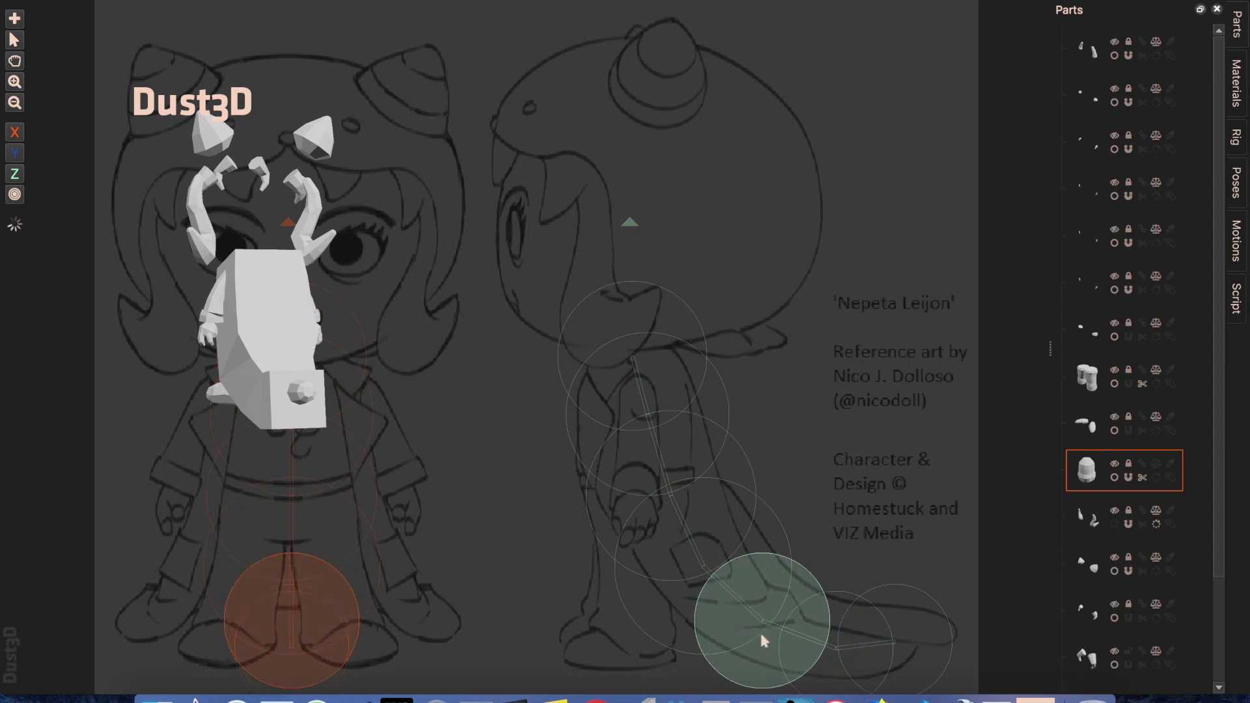
shift+click(835, 648)
shift+click(895, 644)
click(893, 546)
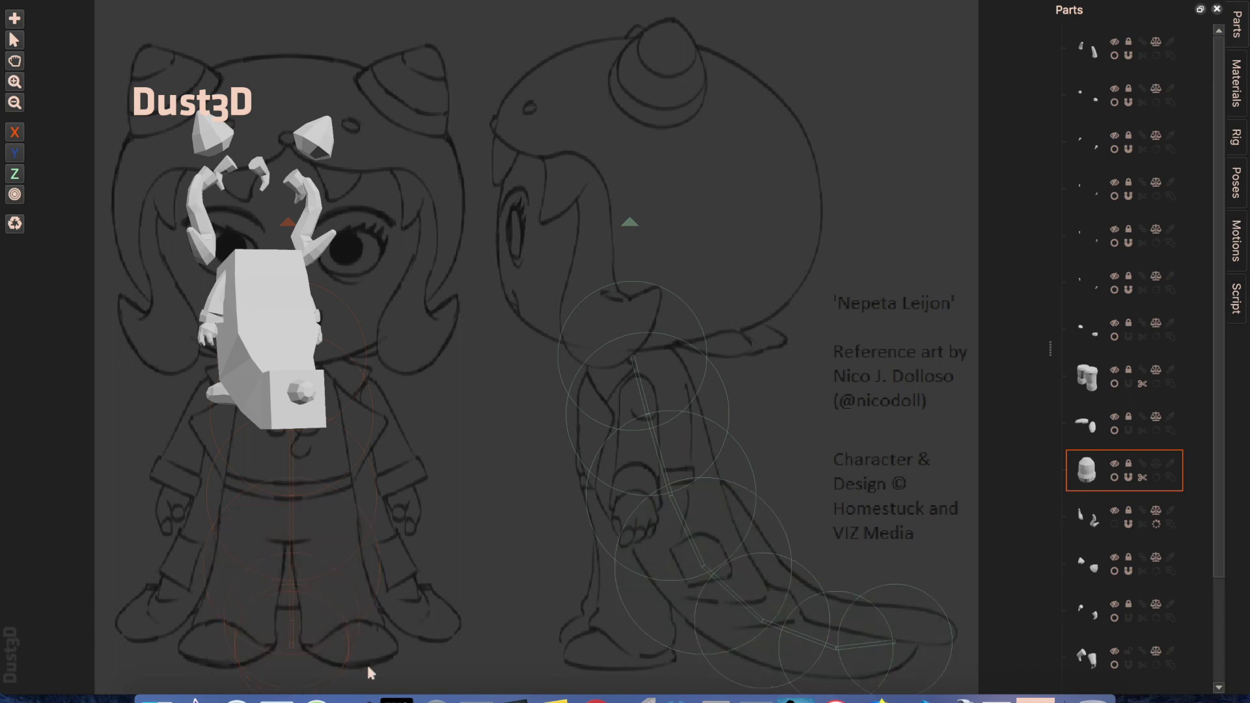
drag(369, 665, 290, 664)
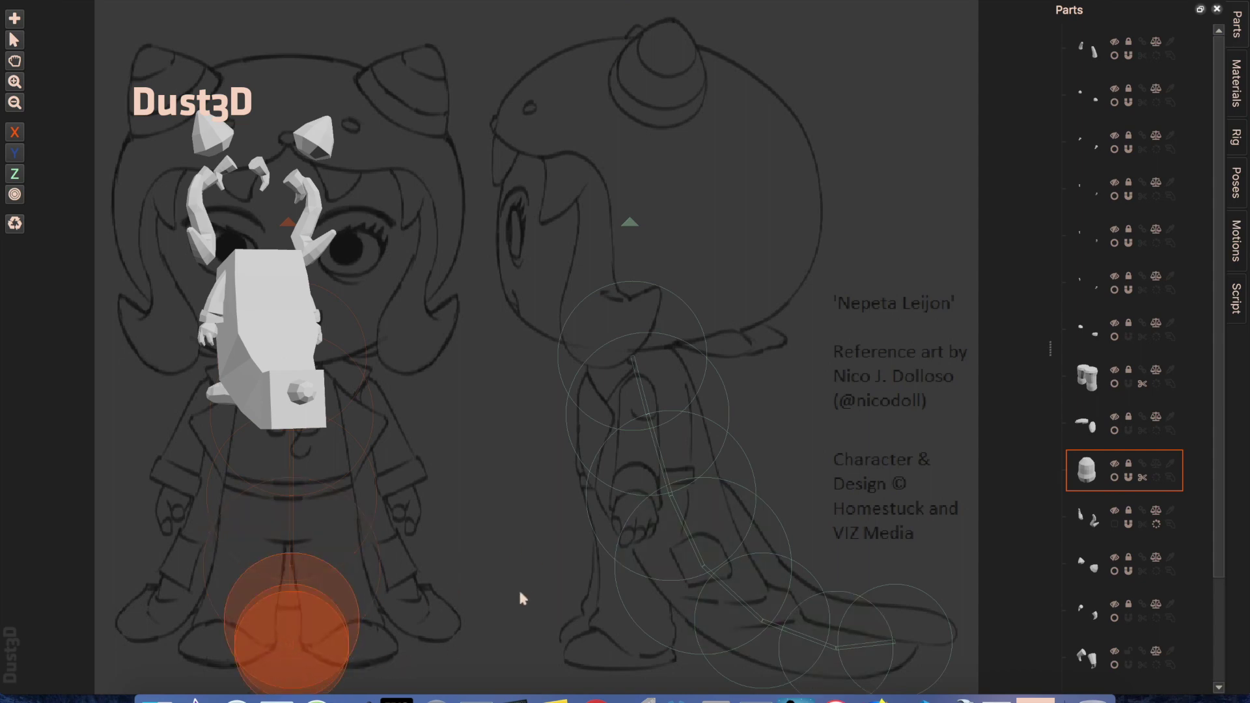
drag(932, 514, 807, 677)
scroll(445, 644, up, 5)
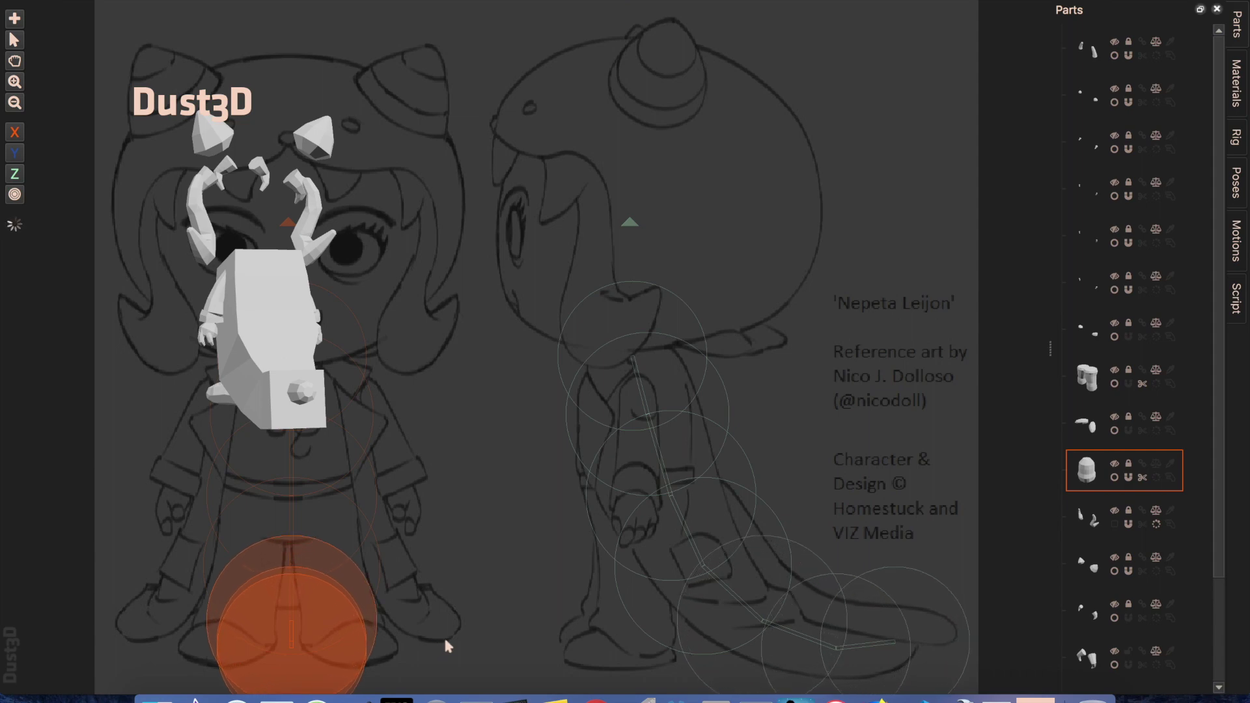
scroll(443, 644, up, 6)
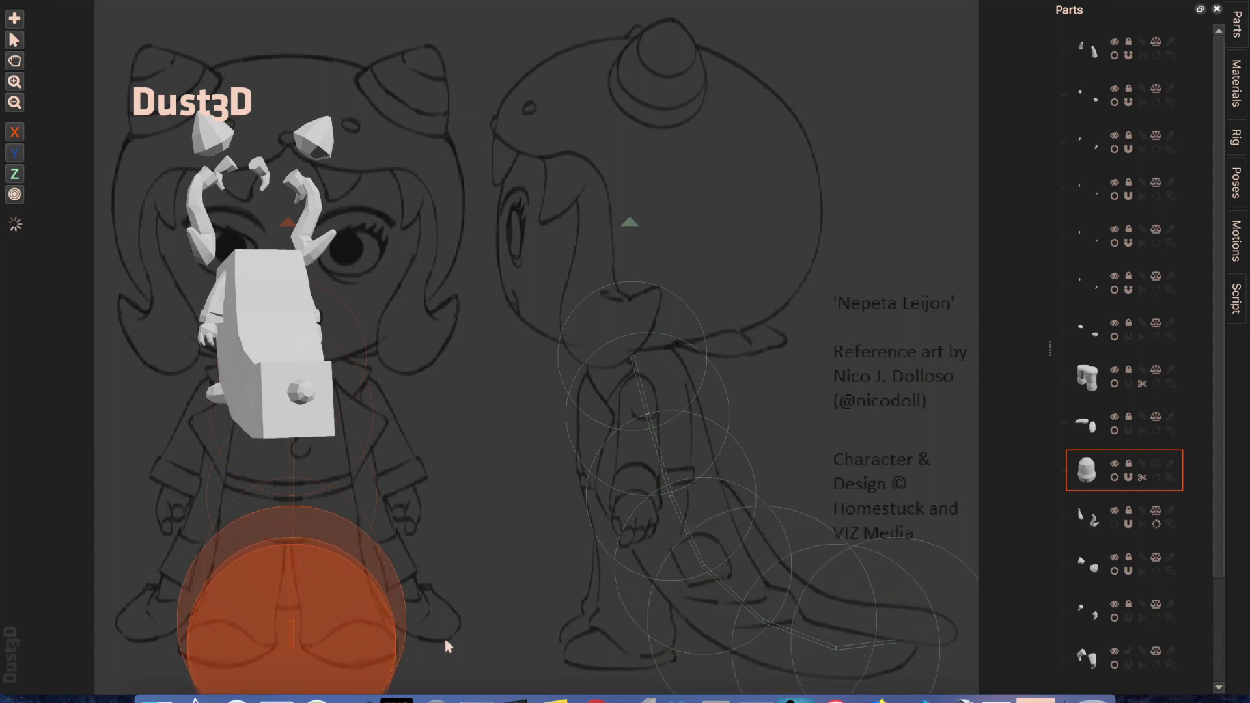
middle_drag(475, 363, 471, 389)
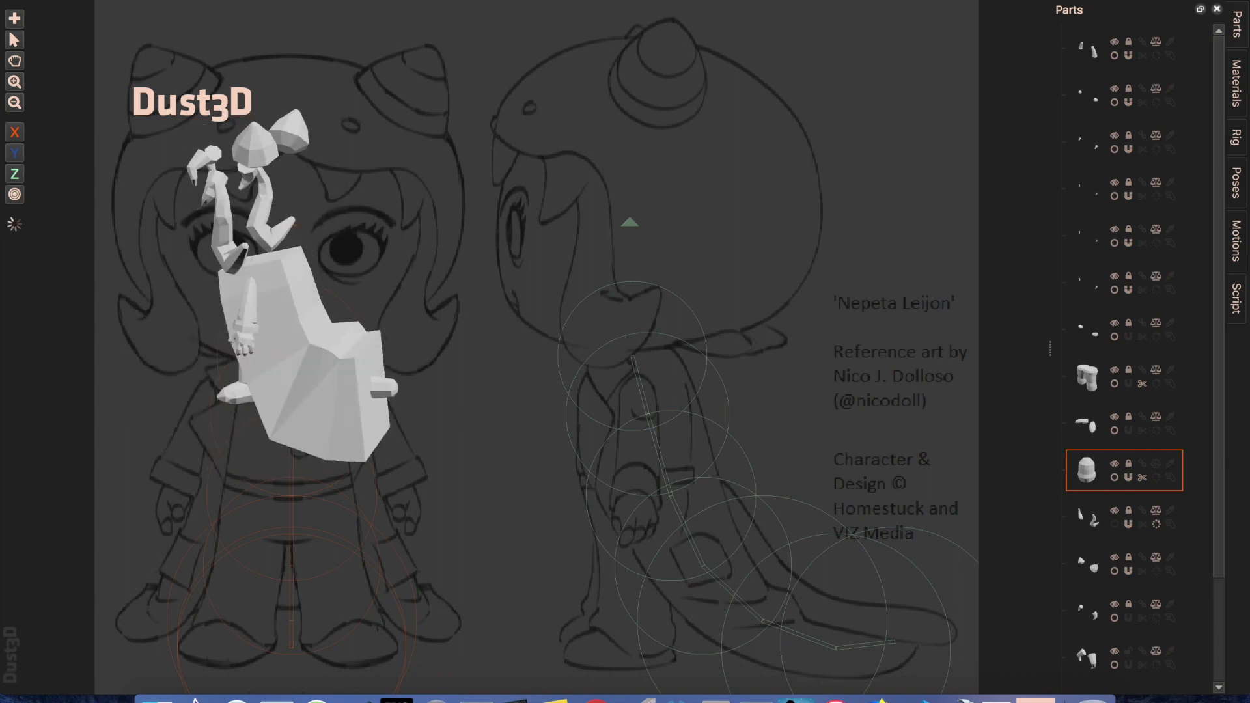
Step: Save the model as nep-full.ds3 in the Downloads folder
click(112, 1)
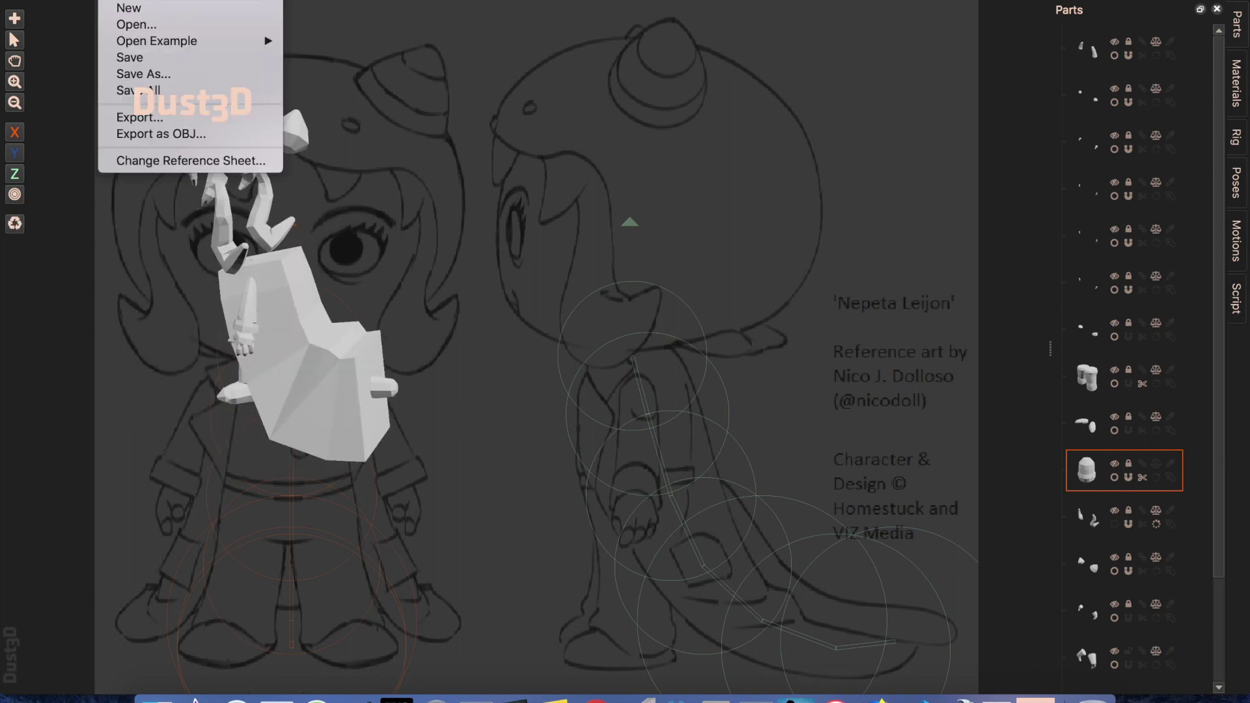
click(154, 60)
click(387, 303)
click(384, 281)
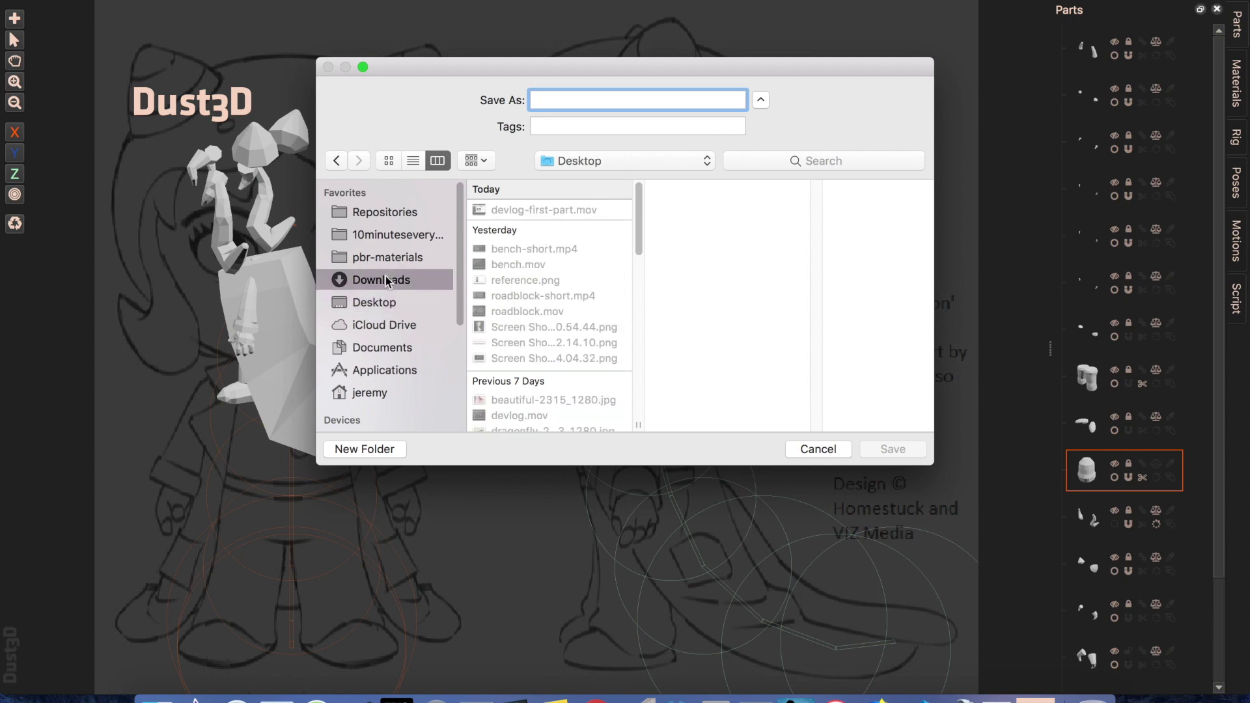
text(nep)
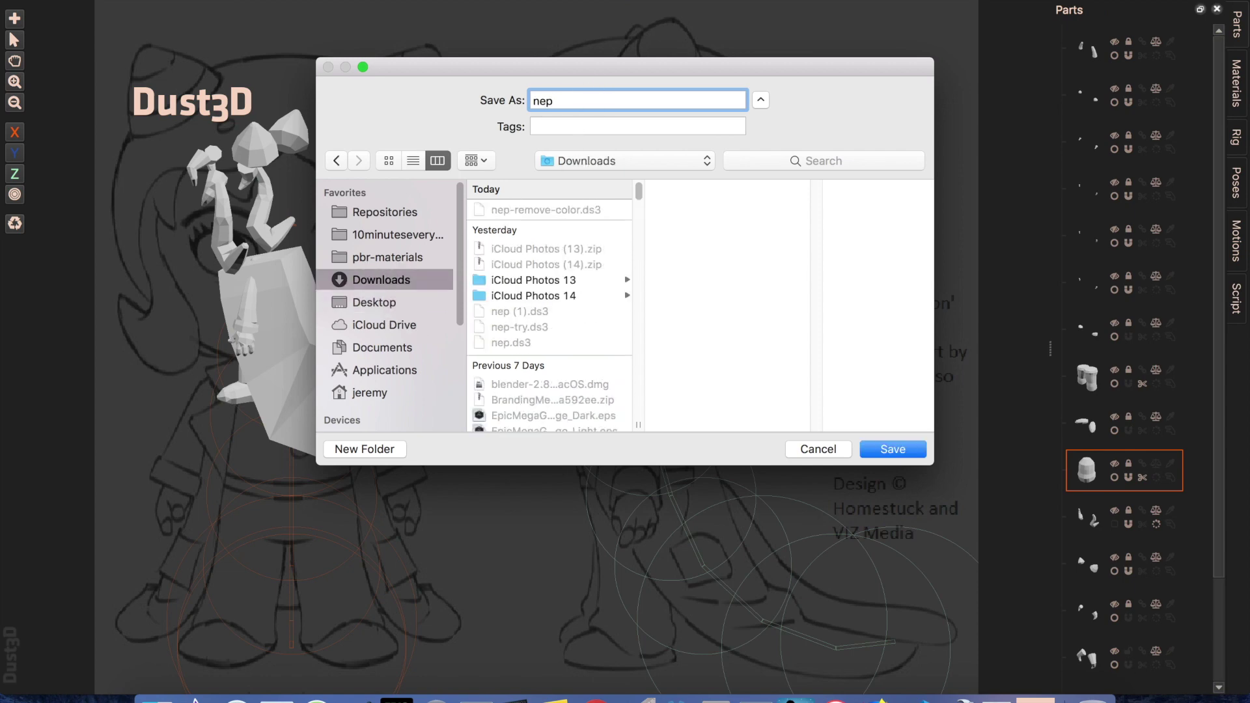
text(-full.ds3)
key(Return)
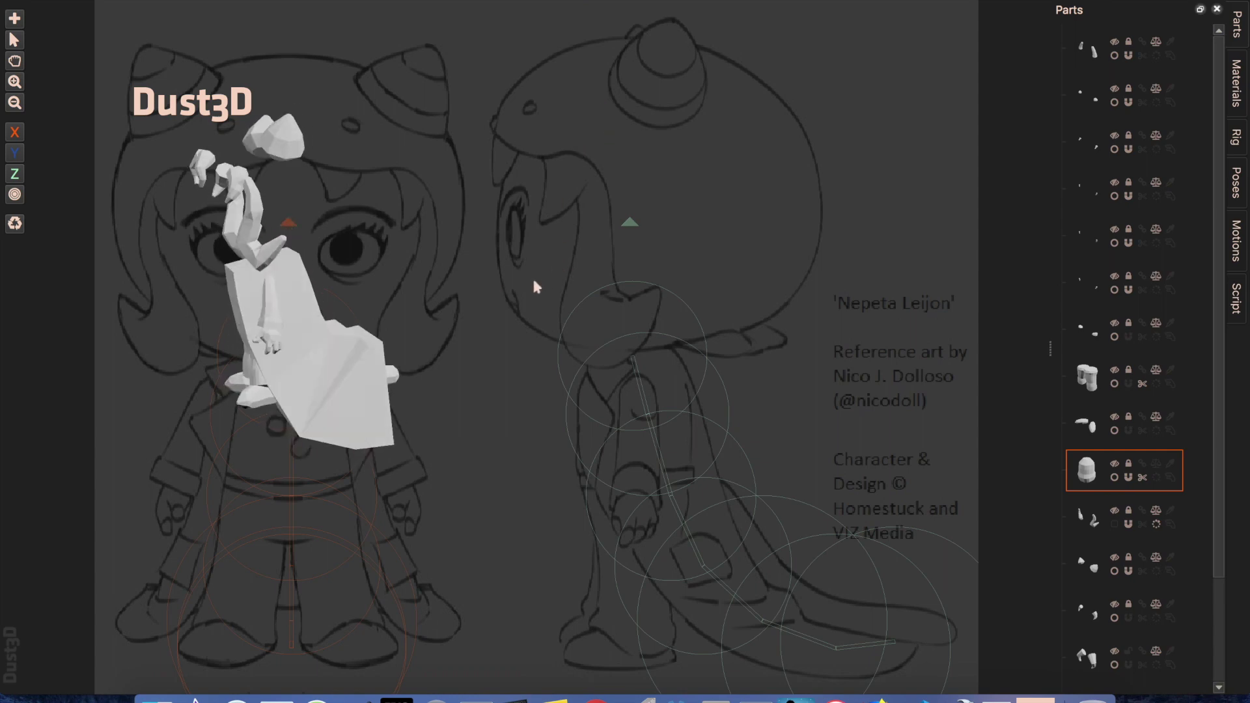
Step: Show the arc-shaped cut face part in the canvas and assign it as the coat's custom cut face
middle_drag(475, 338, 582, 333)
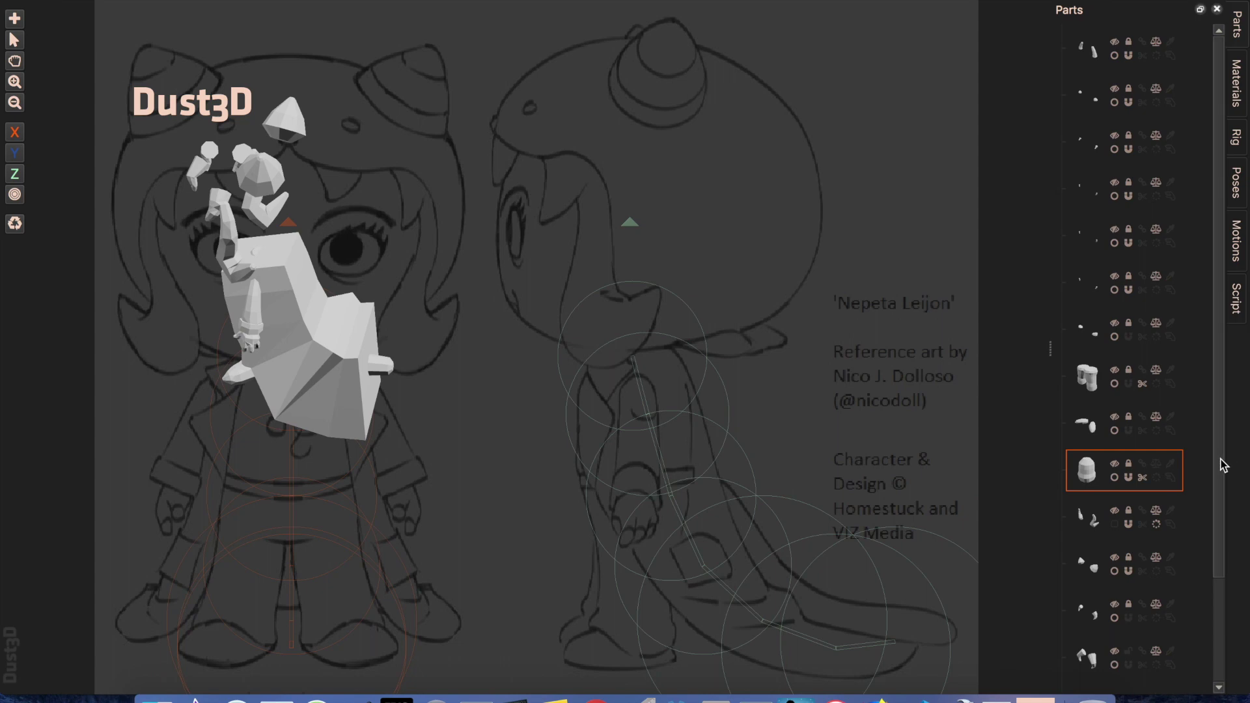
scroll(1223, 465, down, 5)
click(1114, 618)
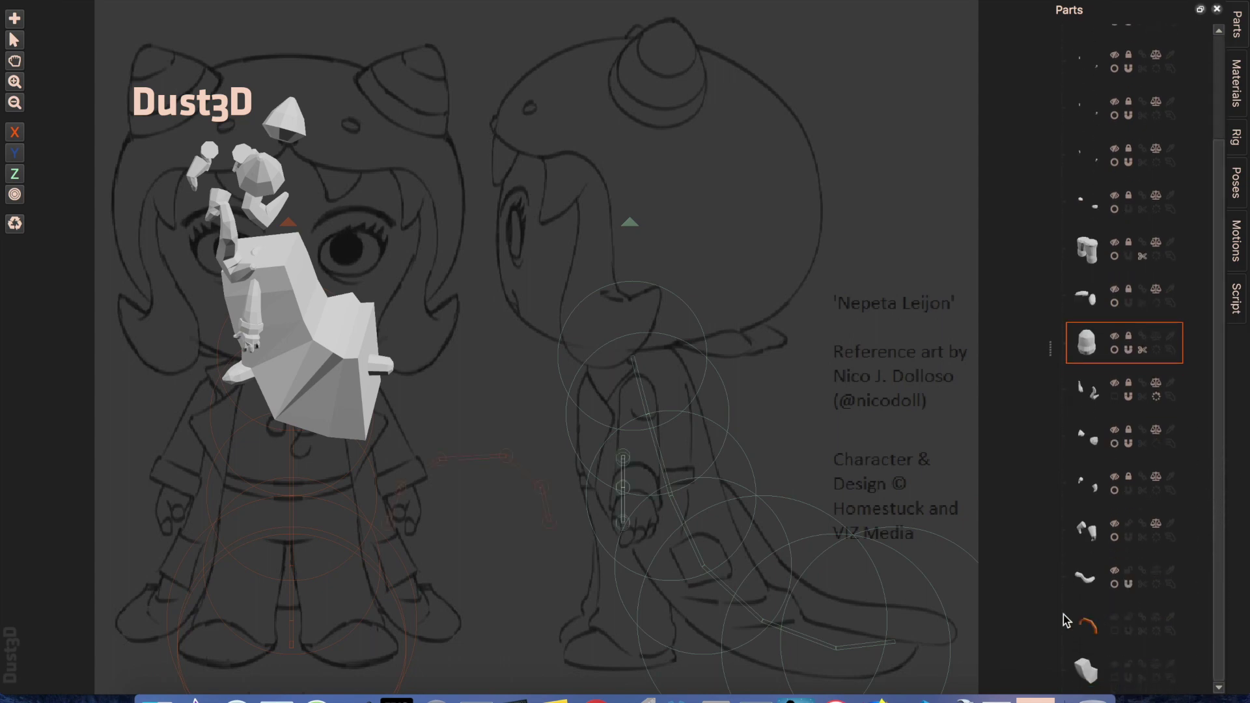
drag(391, 424, 516, 479)
click(1155, 683)
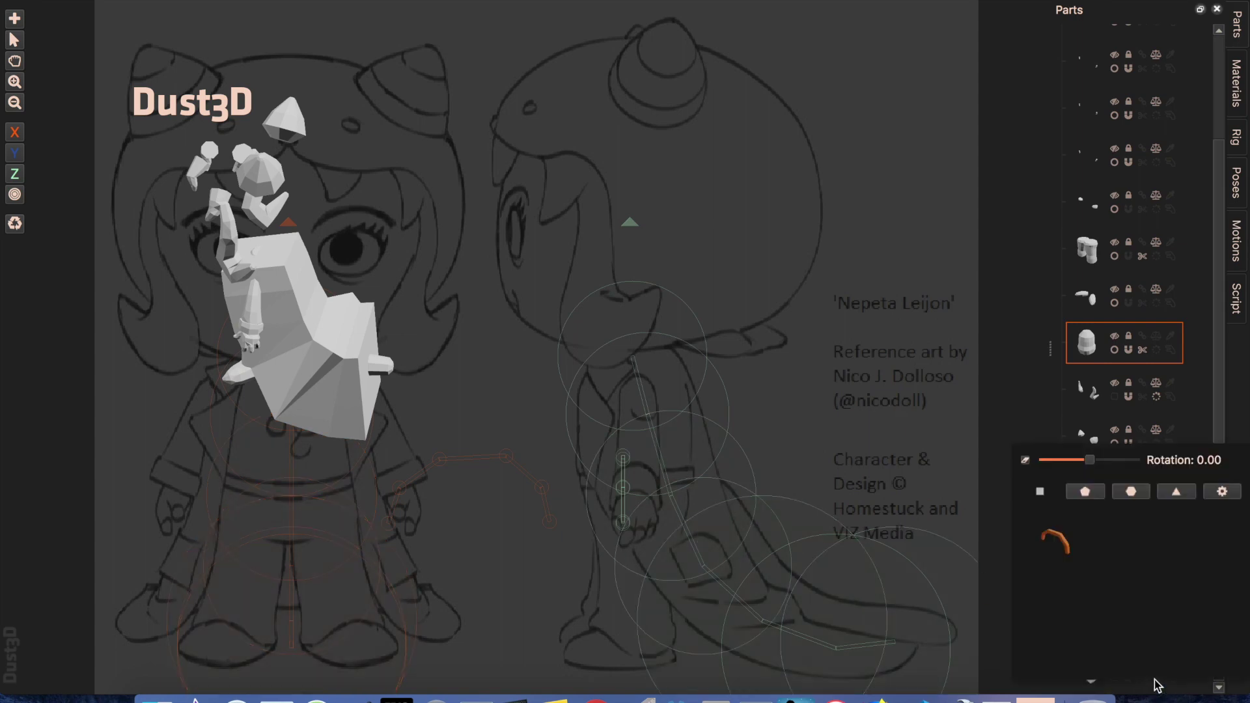
click(1069, 550)
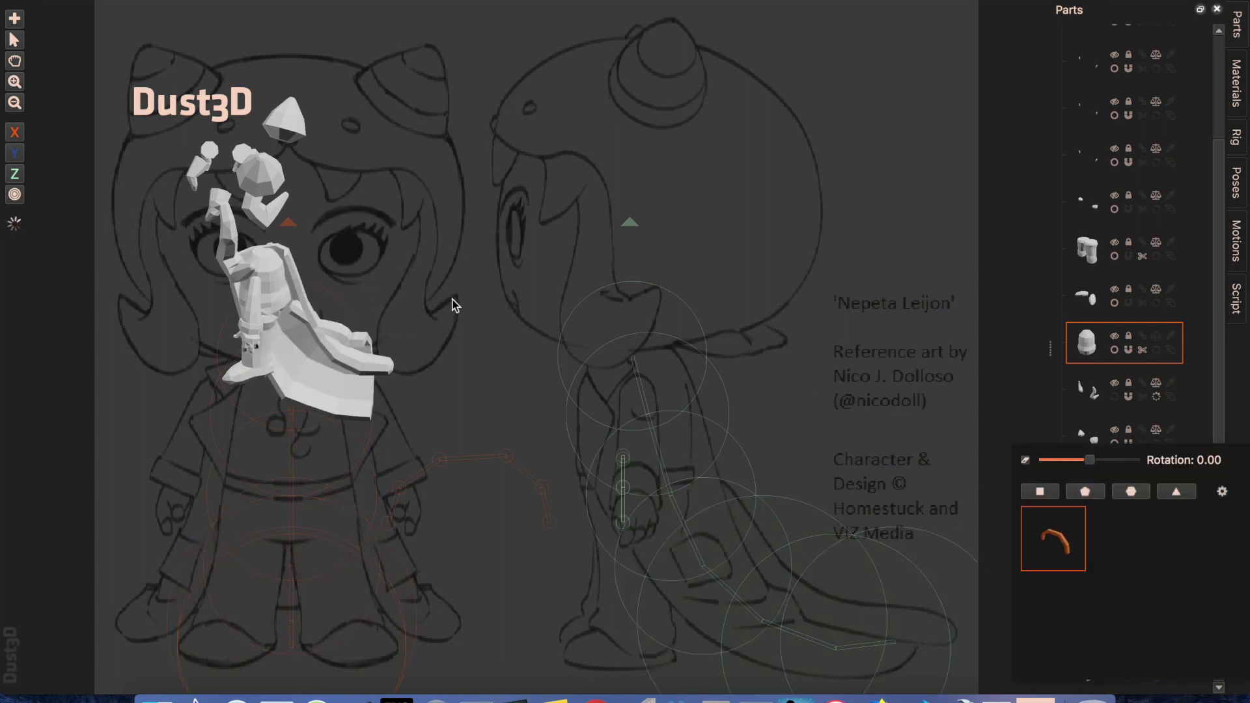
click(486, 303)
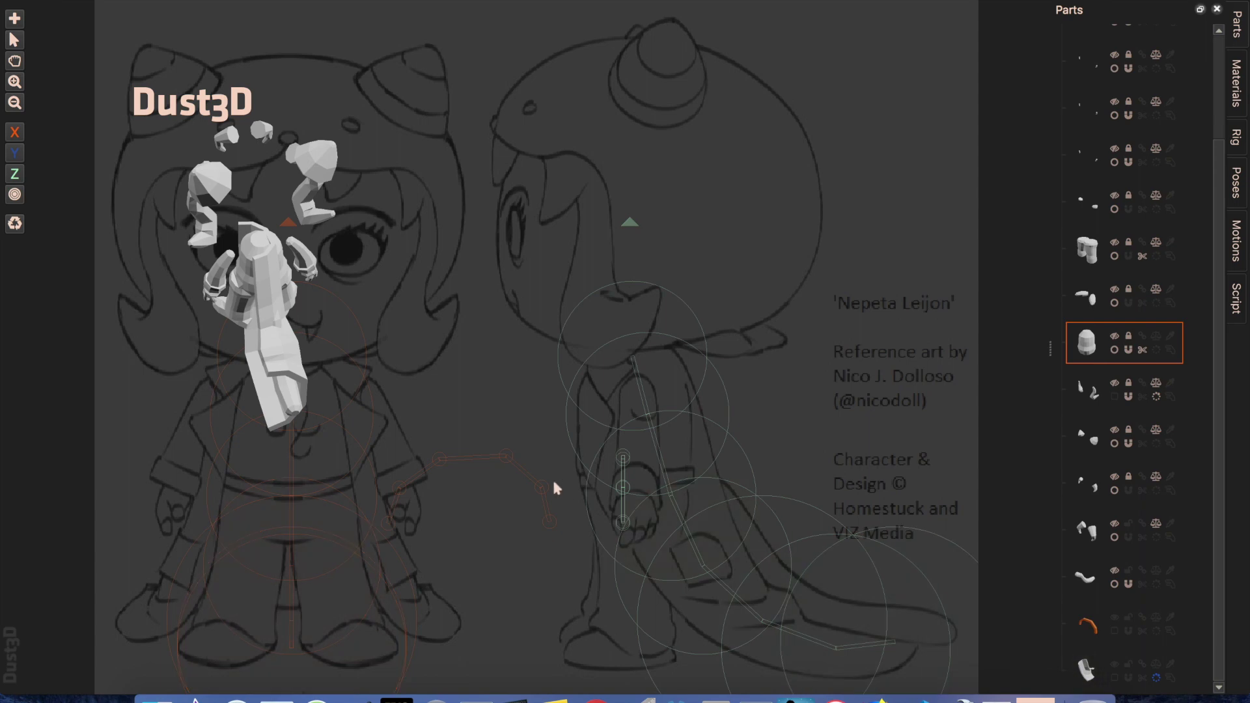
Step: Select all nodes of the cut face arc and try rotating them clockwise in the front view
double_click(505, 454)
key(e)
key(e)
key(e)
key(e)
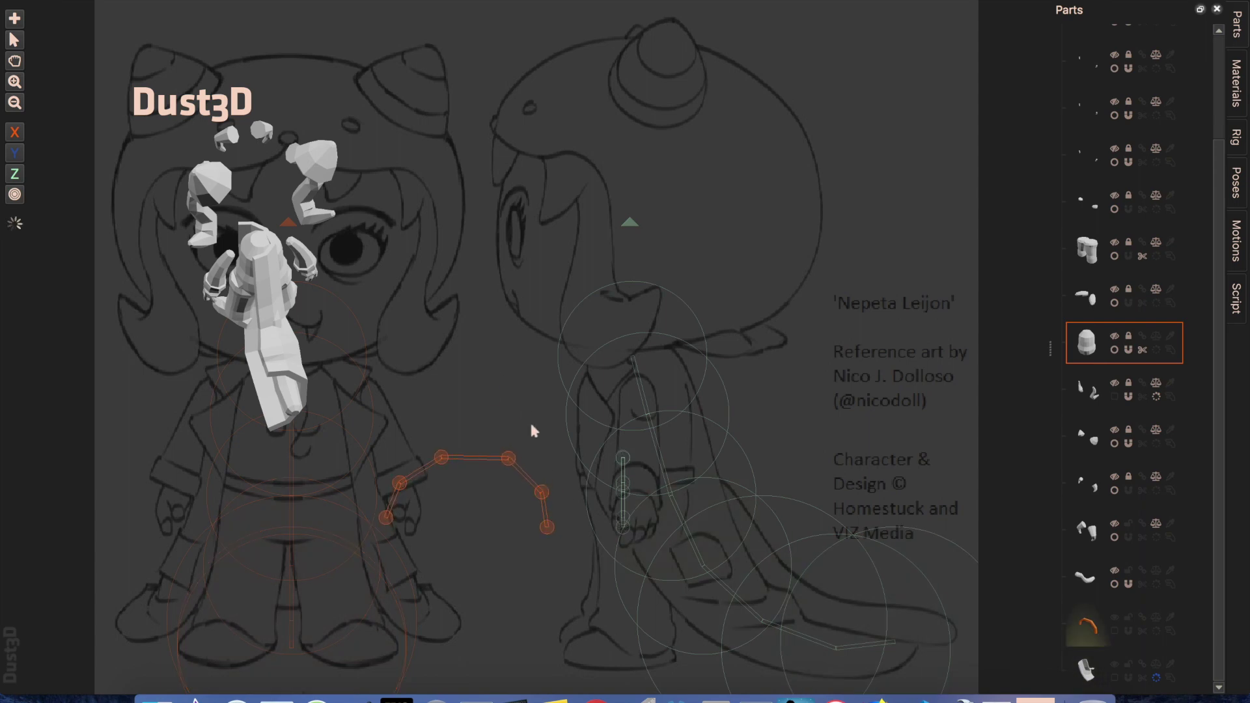
key(e)
key(e)
key(e)
key(e)
key(e)
key(e)
key(e)
key(e)
key(e)
key(e)
key(e)
key(e)
key(e)
key(e)
key(e)
key(e)
key(e)
key(e)
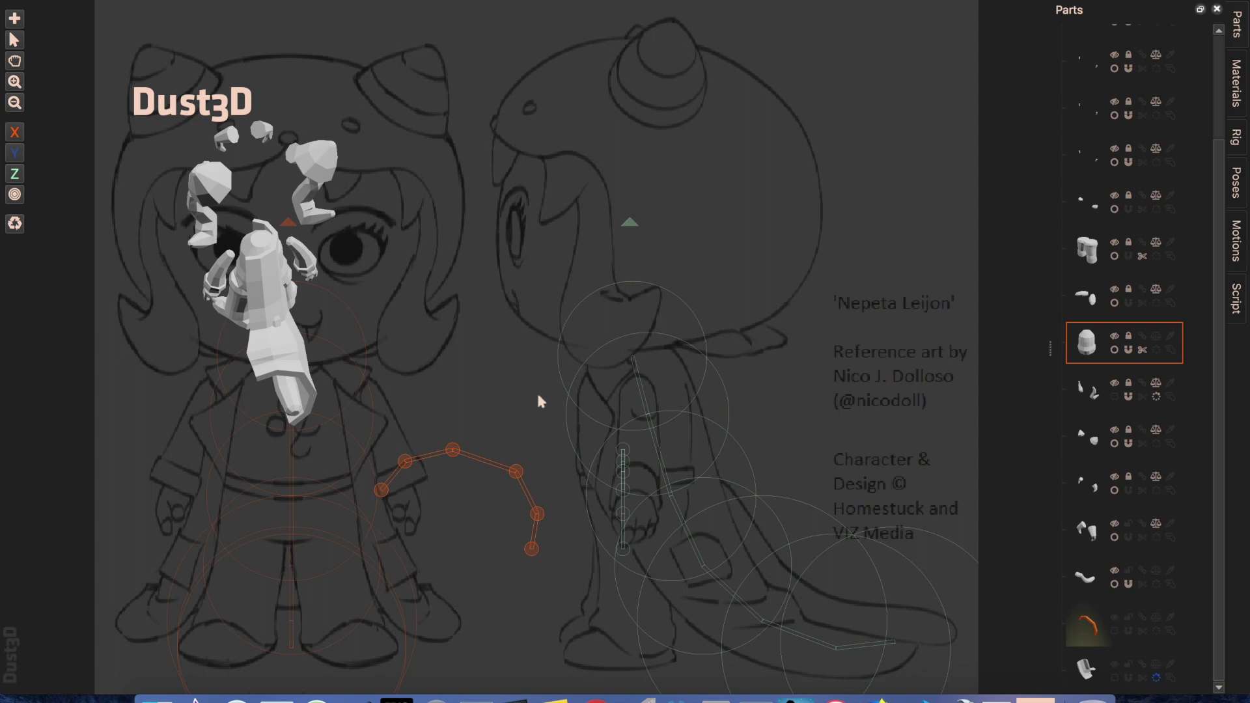
Step: Rotate the cut face arc in both directions, return it to its starting orientation and deselect it
key(comma)
key(comma)
key(comma)
key(comma)
key(comma)
key(period)
key(period)
key(period)
key(period)
key(period)
key(period)
key(period)
key(period)
key(period)
key(period)
key(period)
key(period)
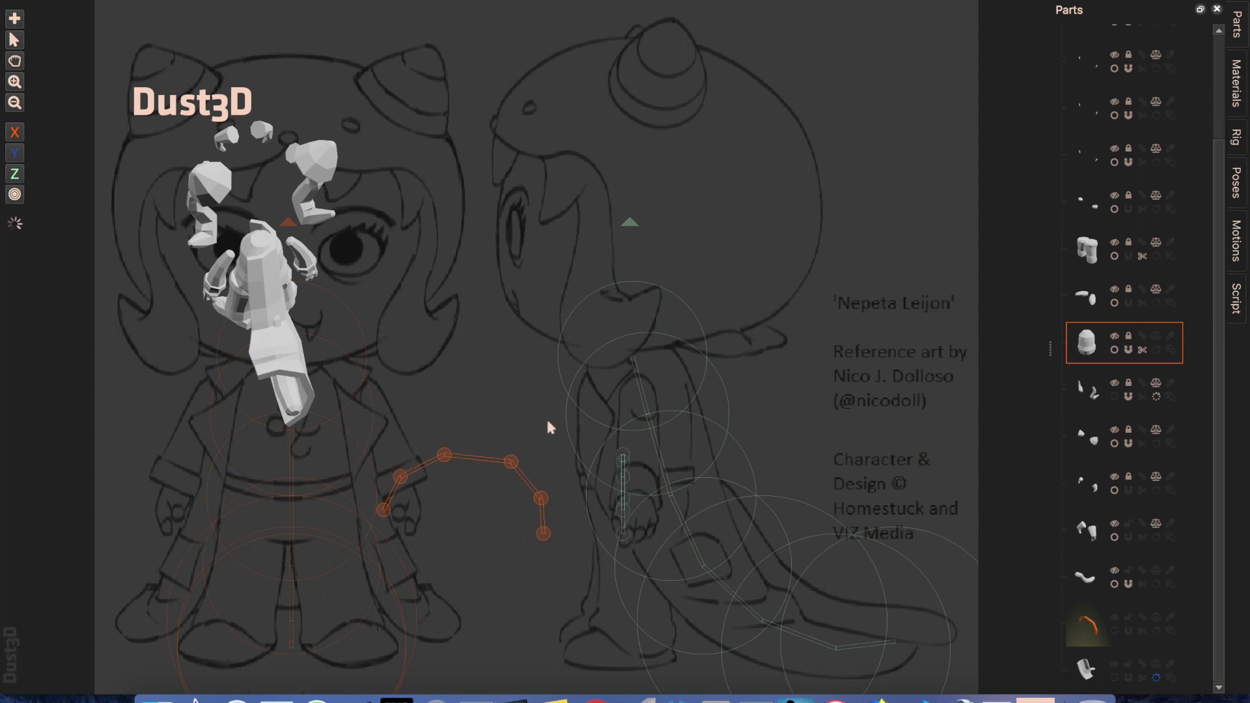
key(comma)
key(comma)
key(comma)
key(comma)
key(comma)
key(comma)
key(comma)
click(511, 404)
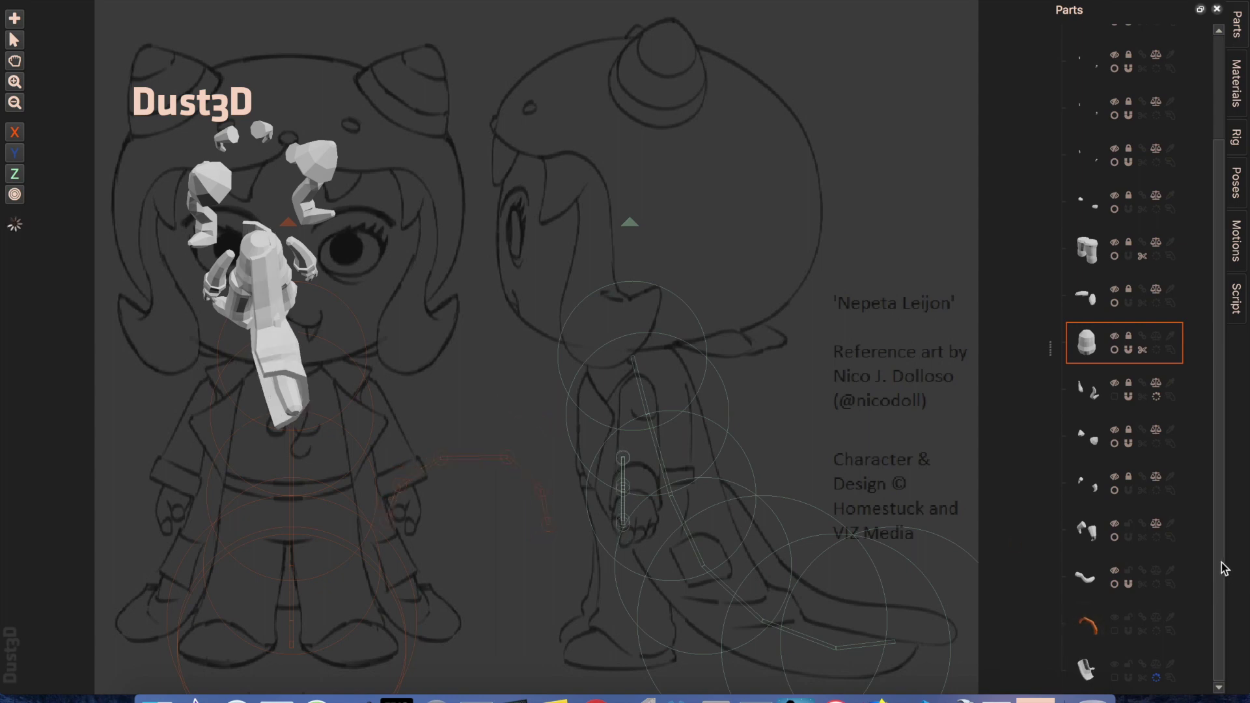
Step: Set the rotation of the coat's custom cut face to 0.45
click(1156, 678)
drag(1090, 462, 1110, 462)
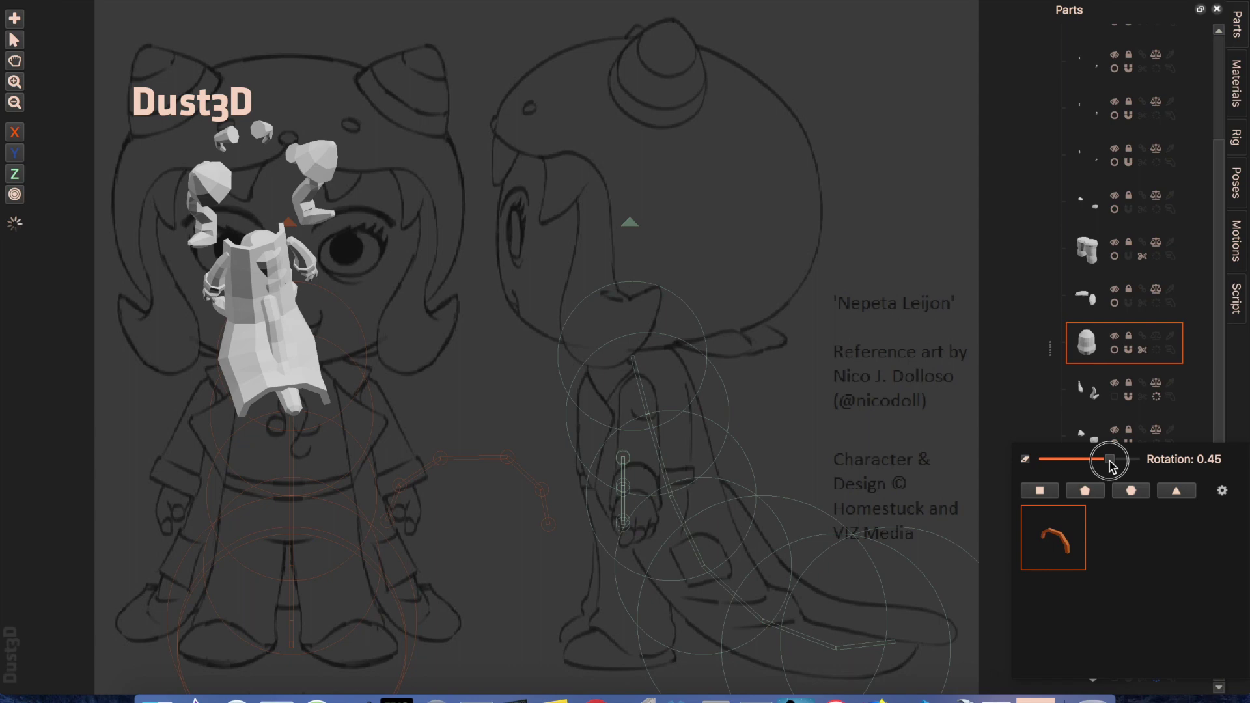
click(408, 366)
middle_drag(409, 366, 639, 280)
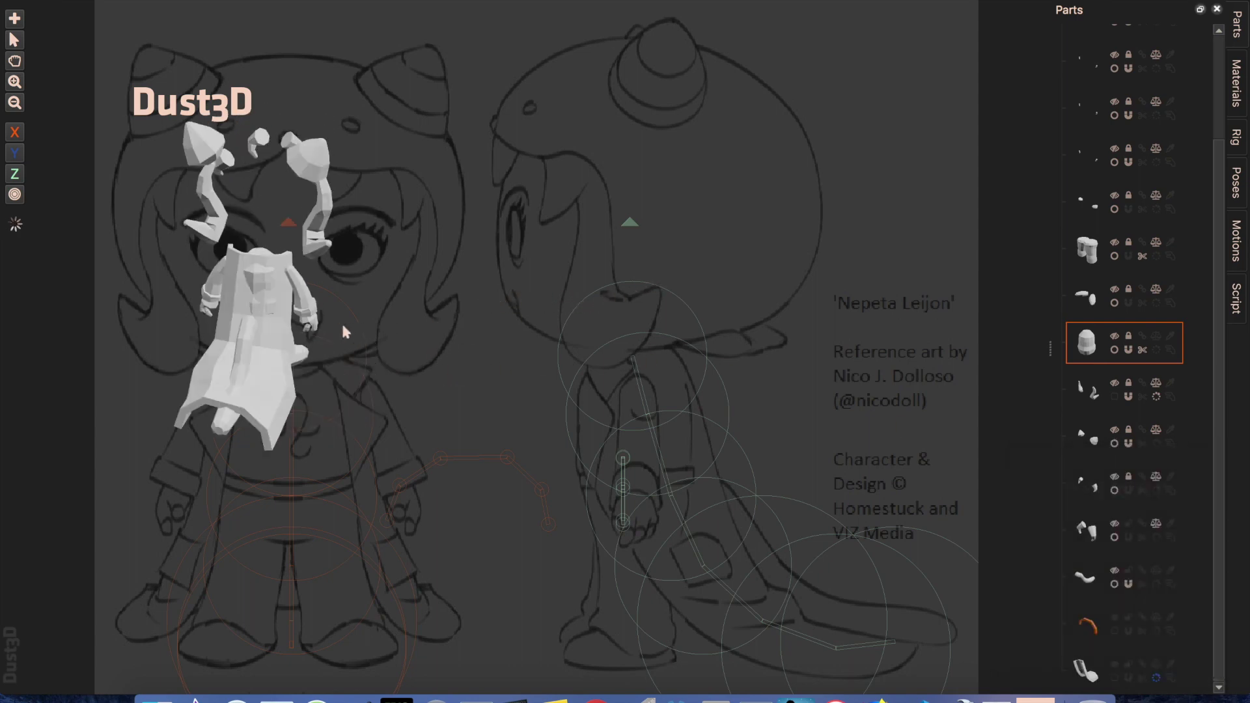
Step: Lower and shrink the coat's neck node in the side view, and shift the upper coat nodes slightly toward the back
drag(634, 328, 633, 355)
scroll(639, 345, down, 3)
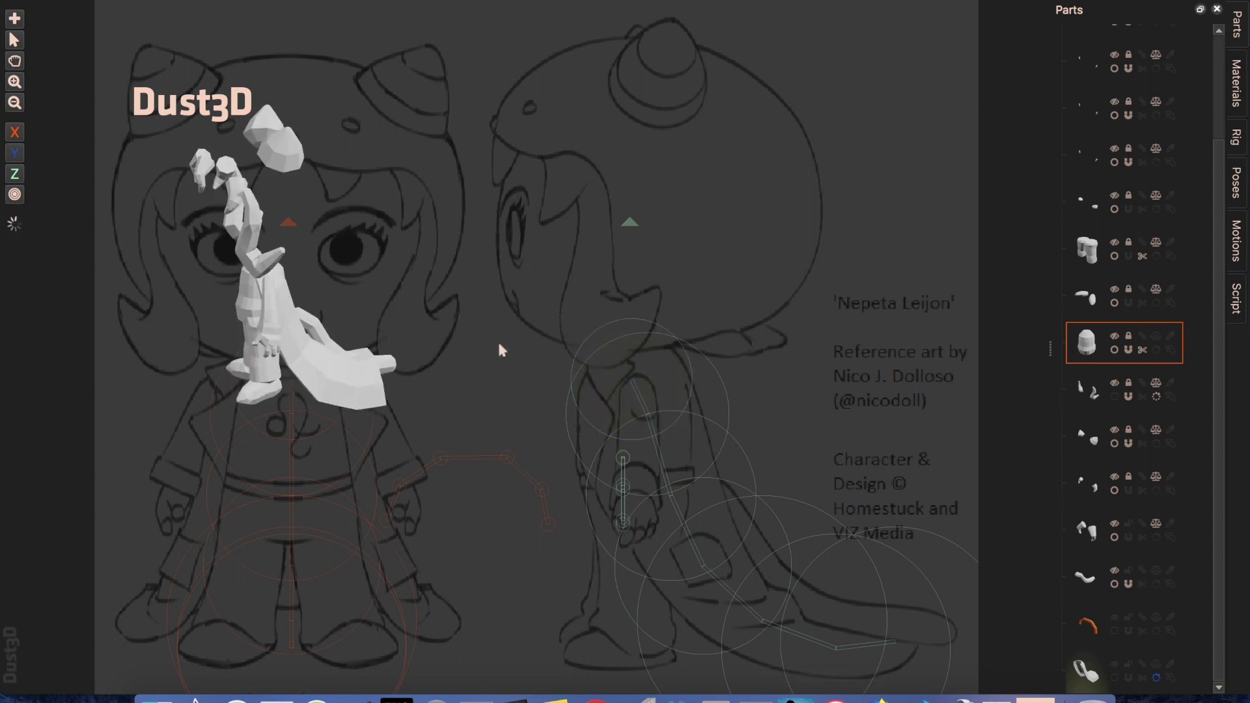
middle_drag(499, 343, 277, 354)
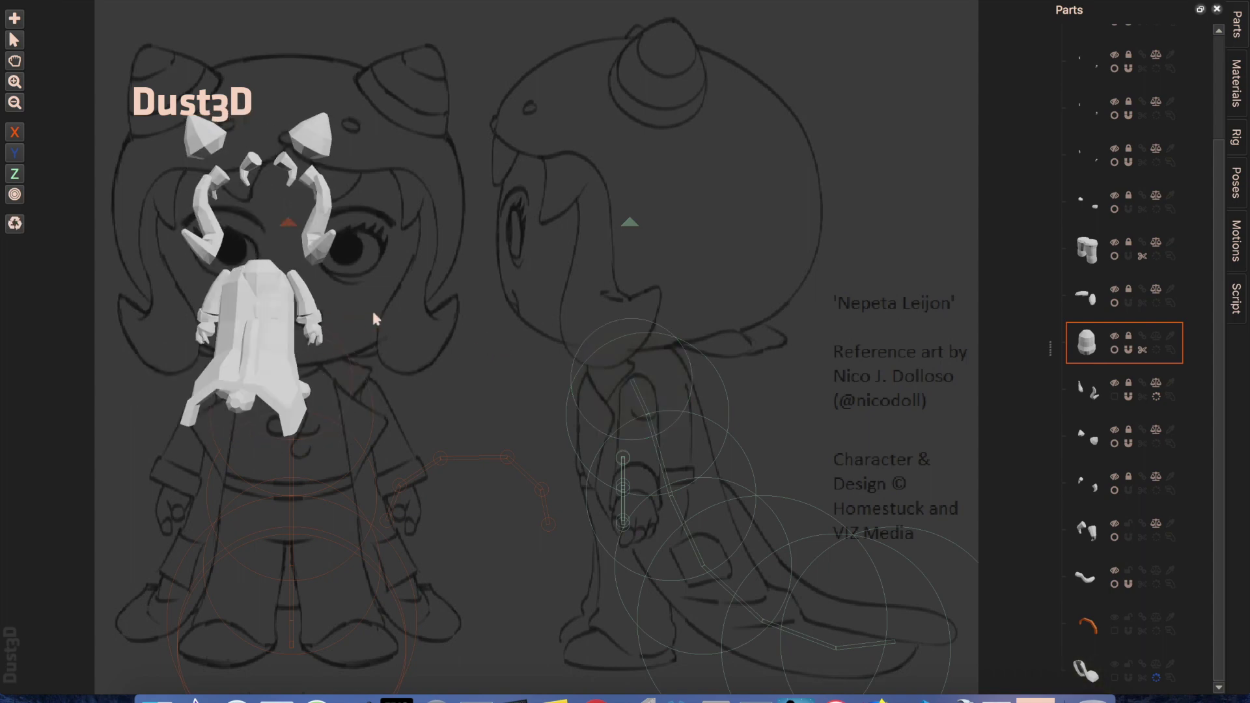
drag(709, 390, 714, 388)
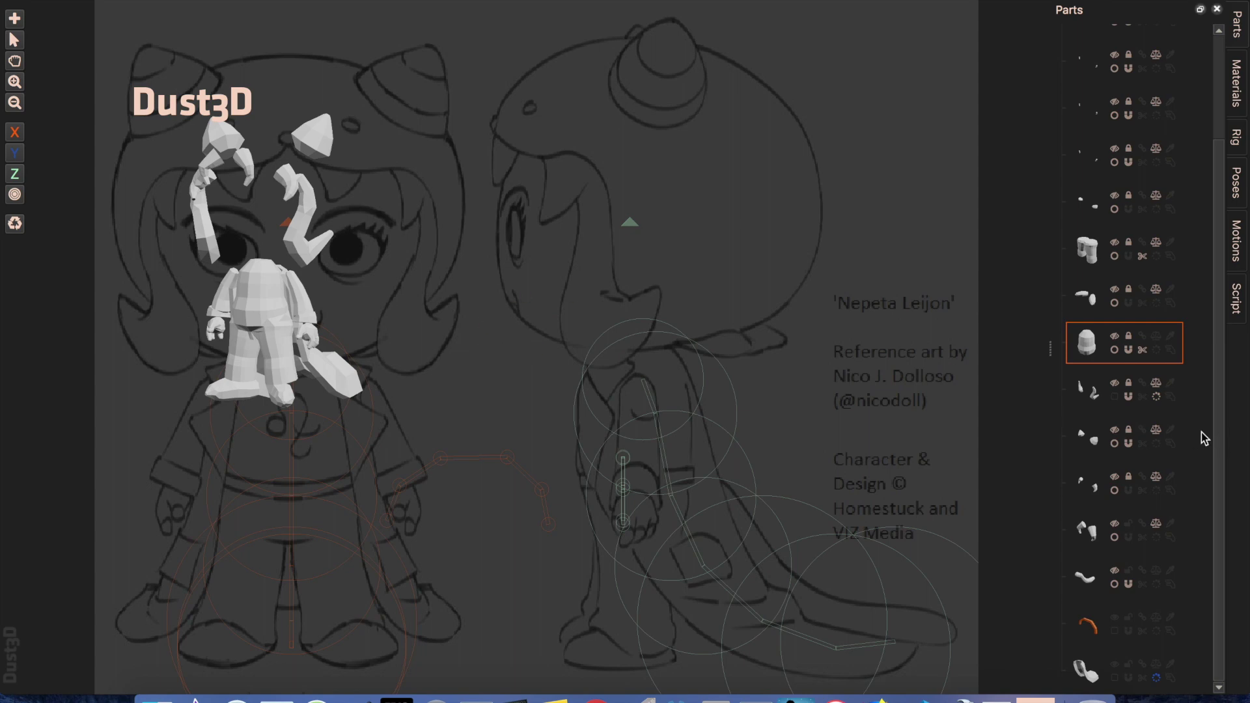
Step: Hide the coat and the cut face arc in the canvas, and move the model preview off the front-view head drawing
click(1215, 523)
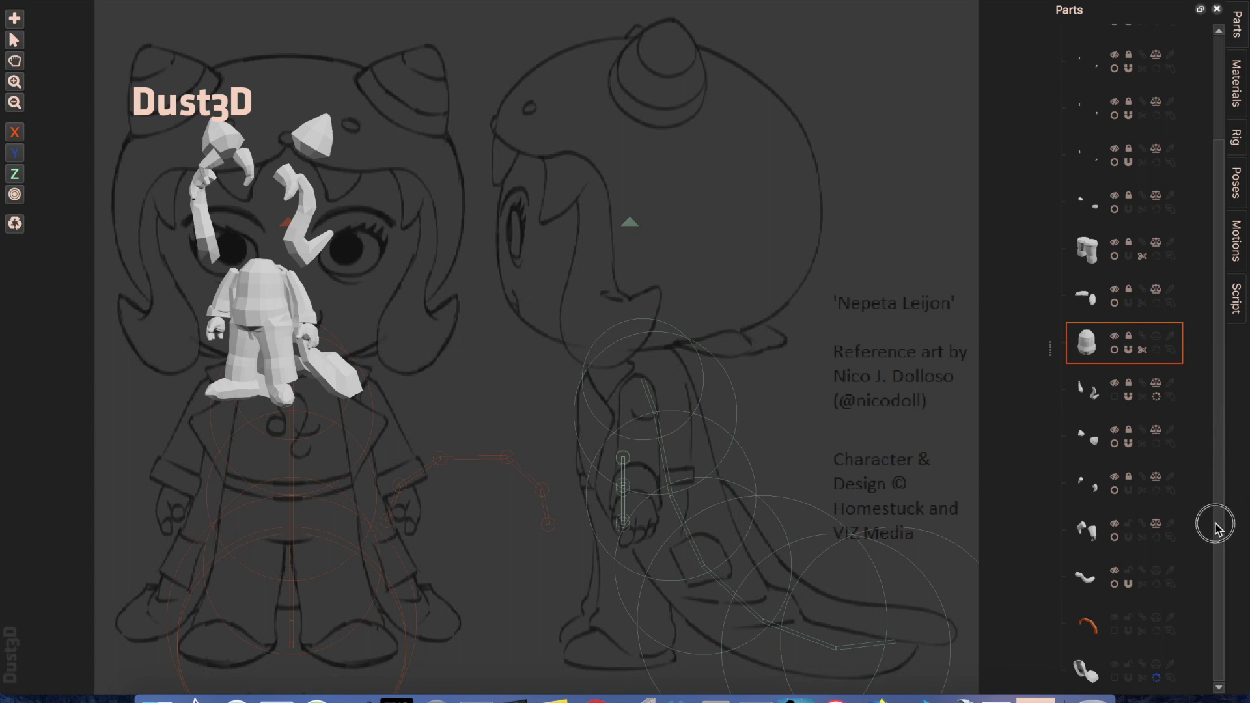
right_click(1091, 689)
click(1137, 558)
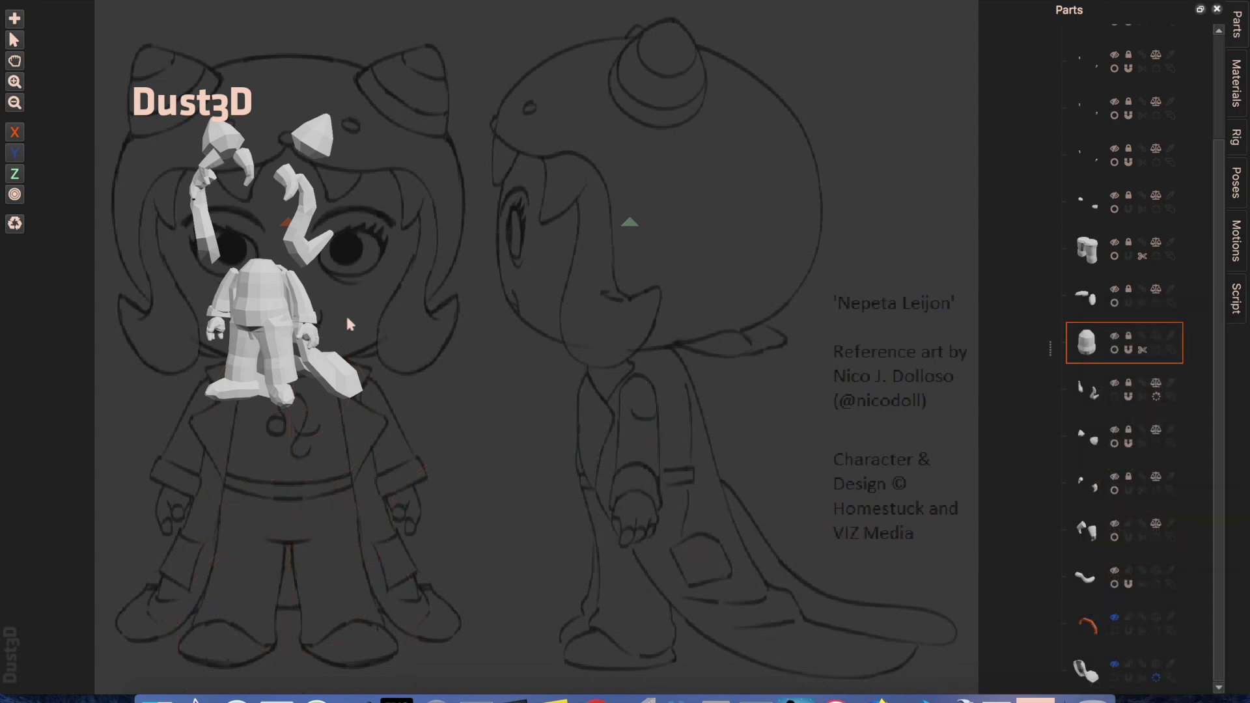
mouse_move(349, 323)
mouse_down()
mouse_move(642, 518)
mouse_move(676, 581)
mouse_up()
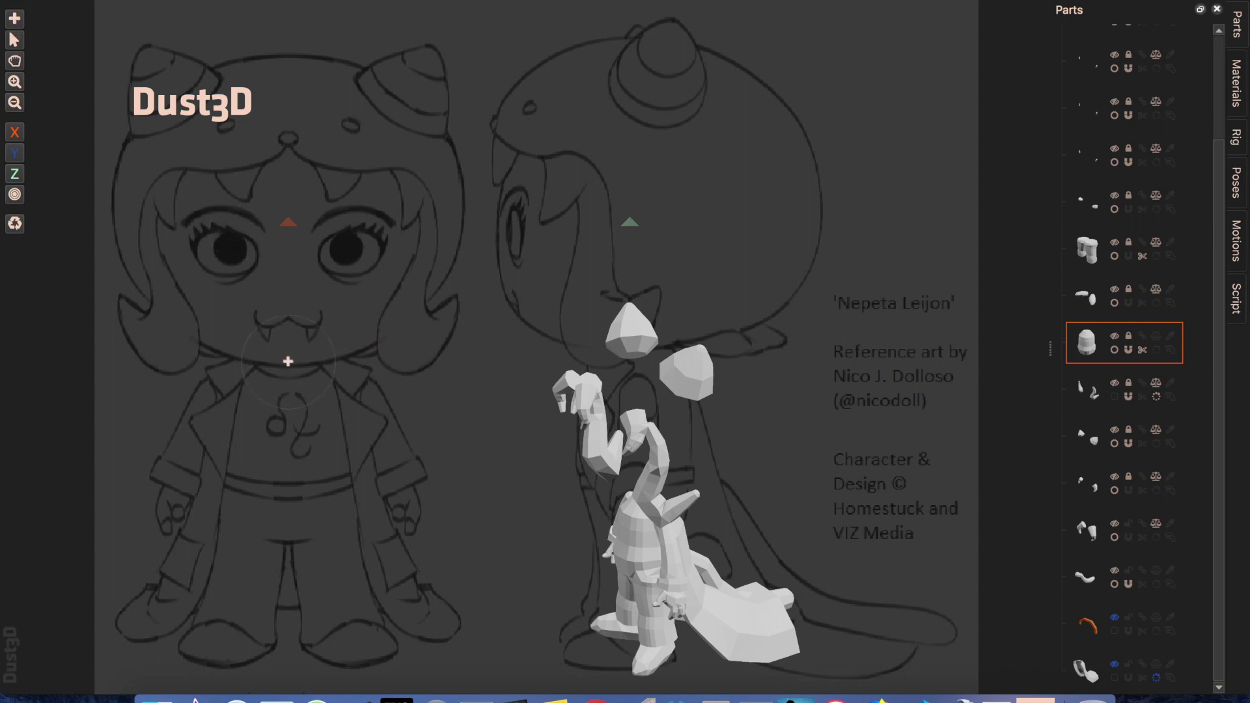
Step: Start the head with a node at the chin in the side view and extend it with three progressively larger nodes up to the skull
click(509, 362)
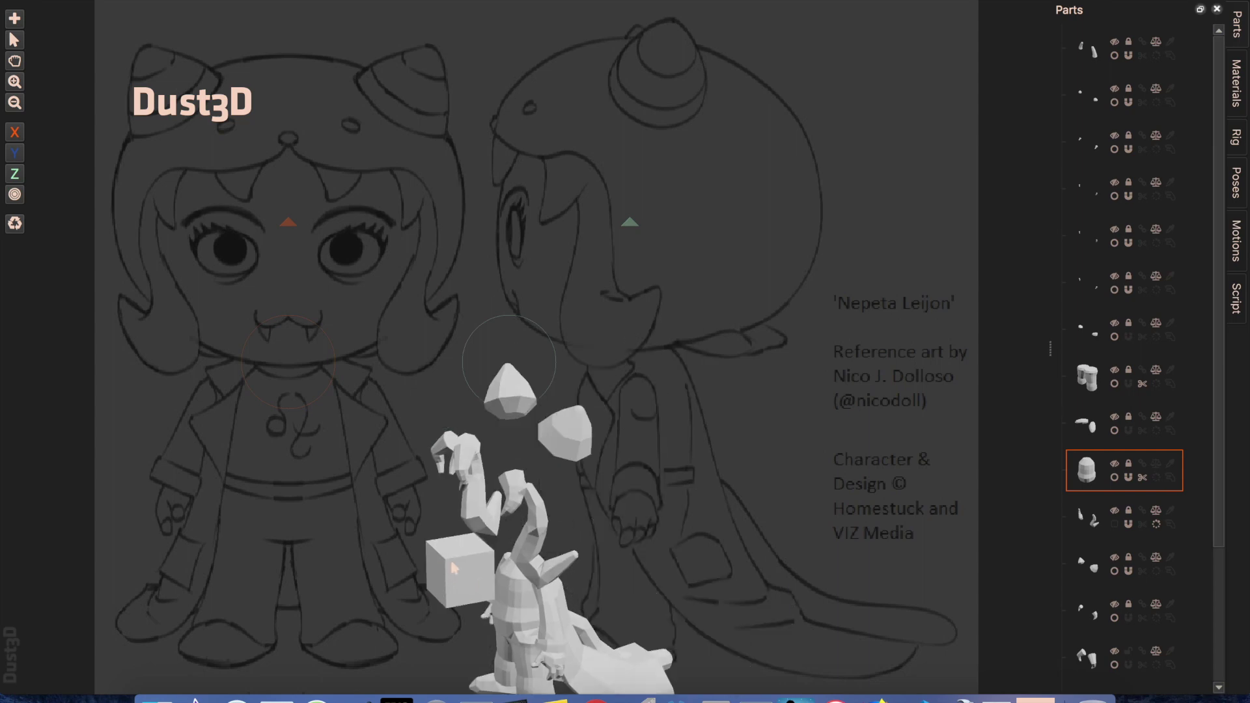
drag(507, 362, 540, 328)
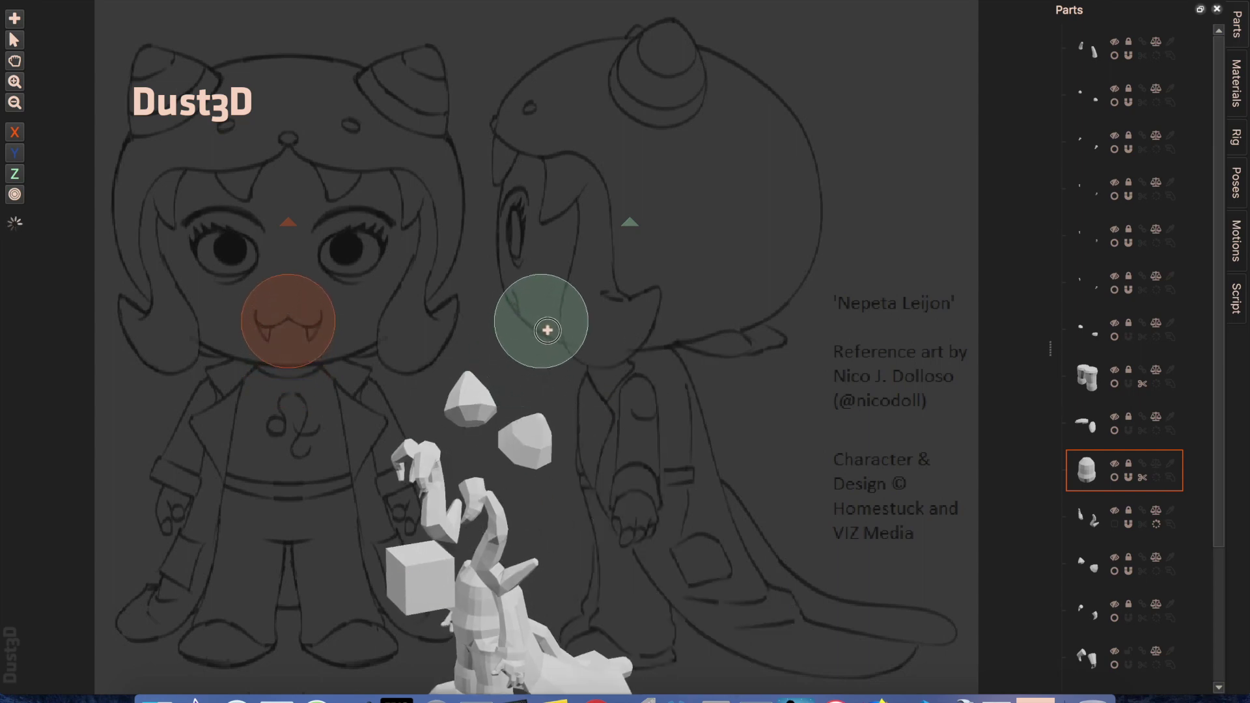
click(568, 285)
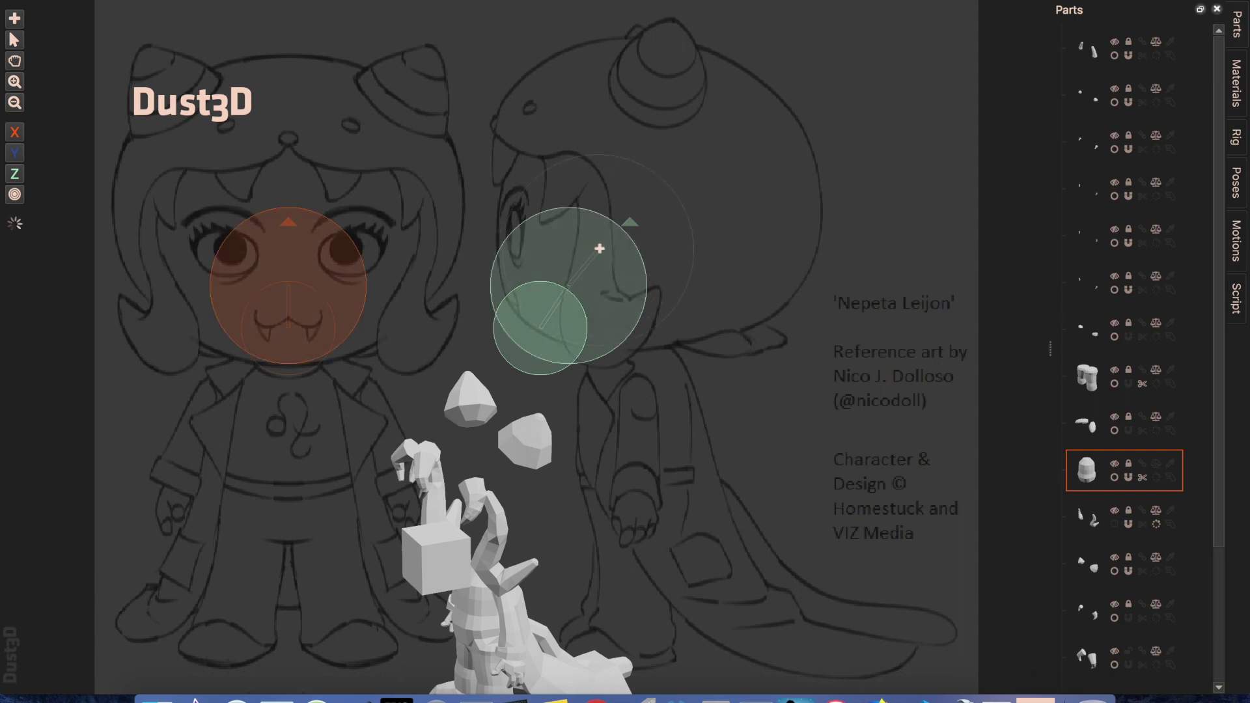
click(627, 212)
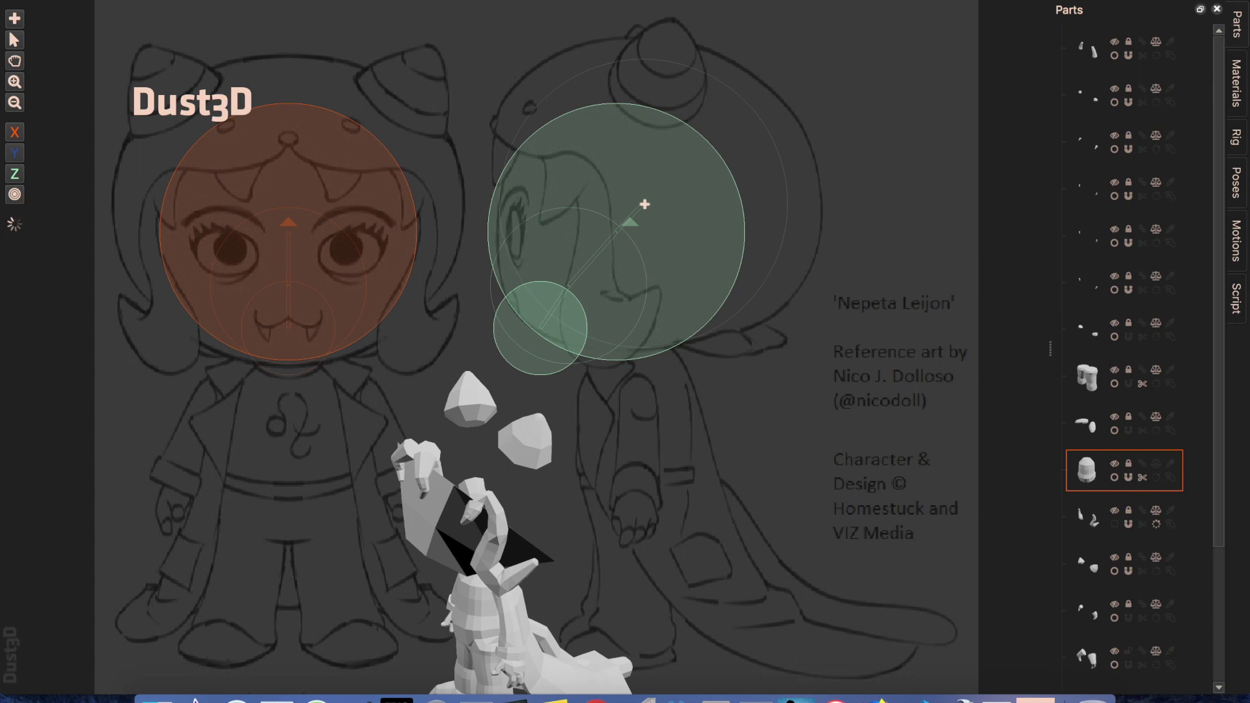
key(ctrl+z)
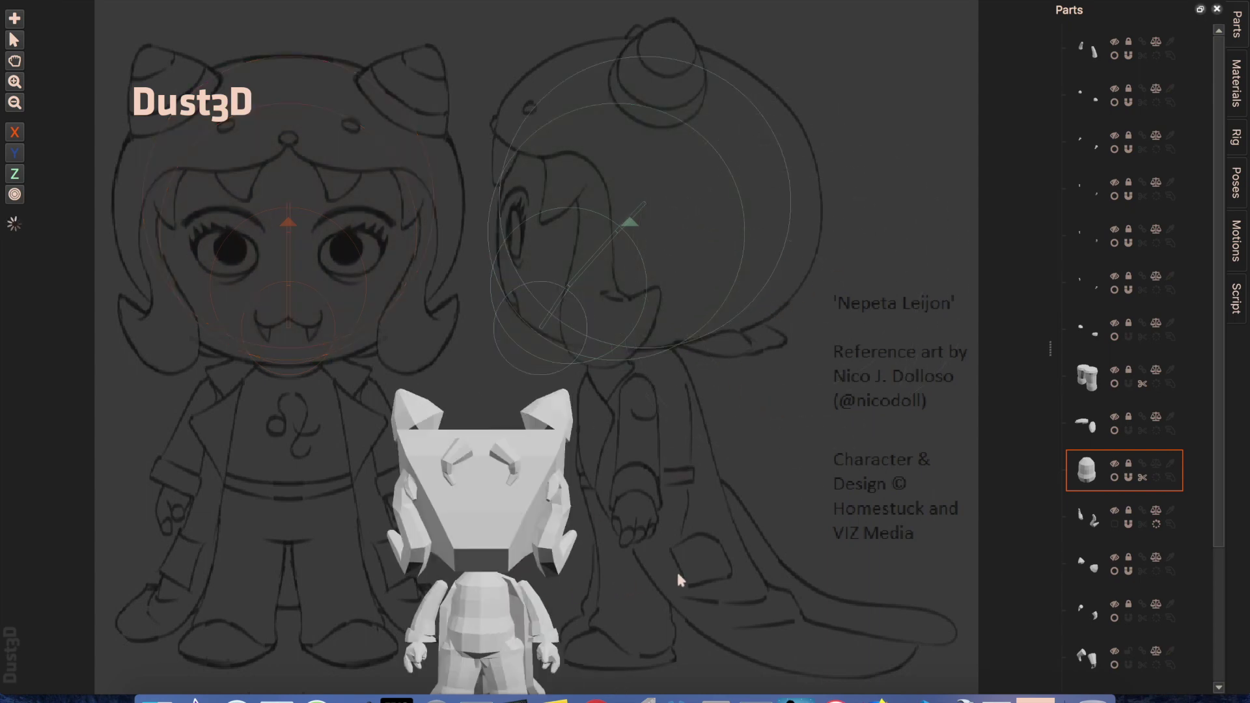
Step: Subdivide the new head part and check its smoothed shape in the model preview from several angles
middle_drag(572, 606, 478, 511)
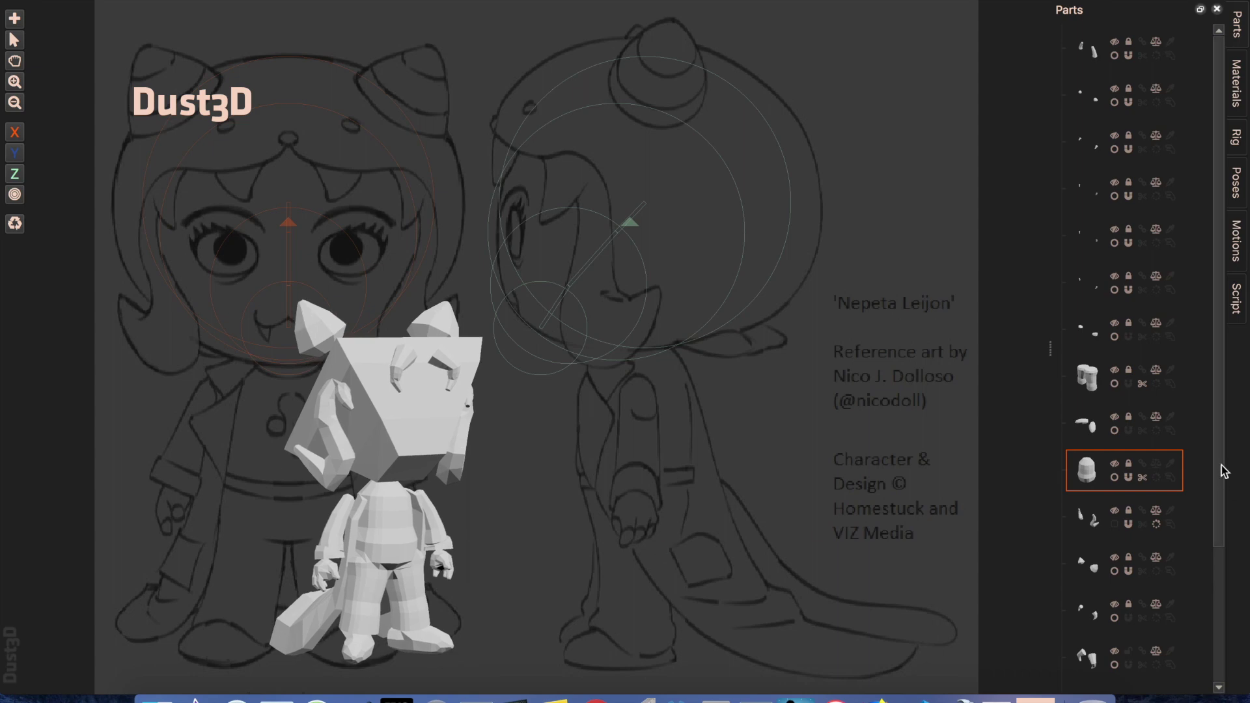
click(1212, 632)
click(1084, 685)
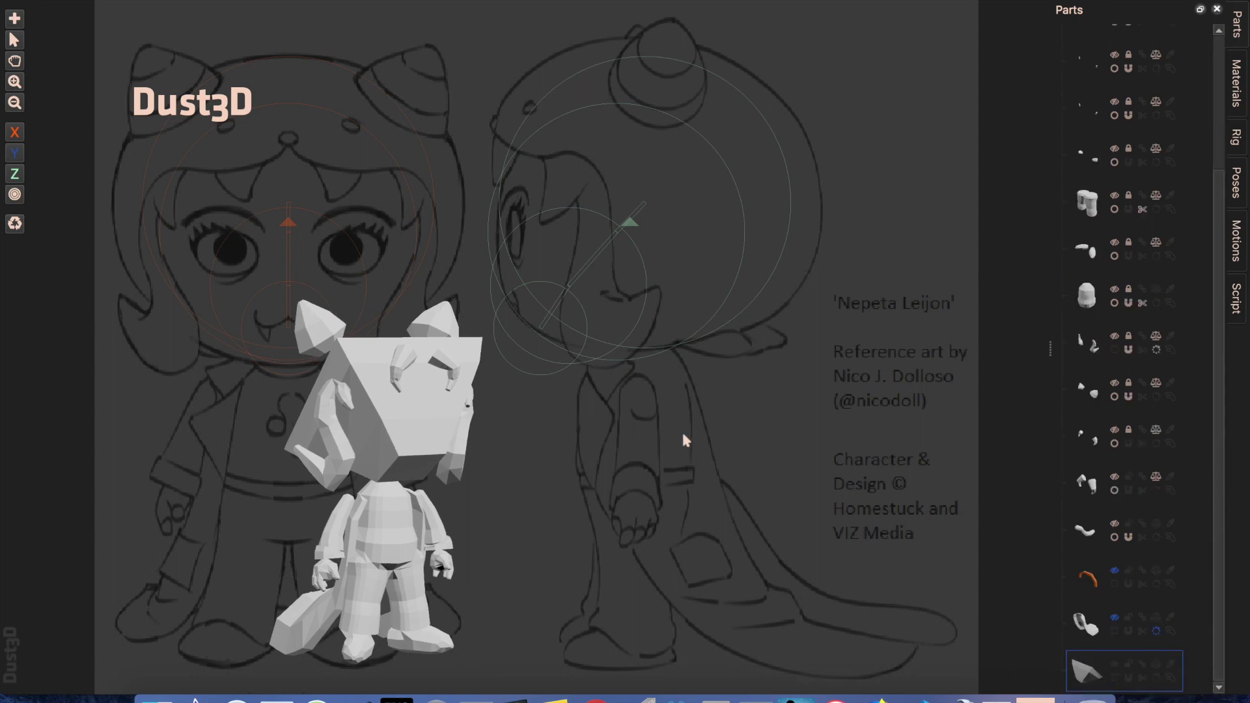
middle_drag(681, 428, 553, 423)
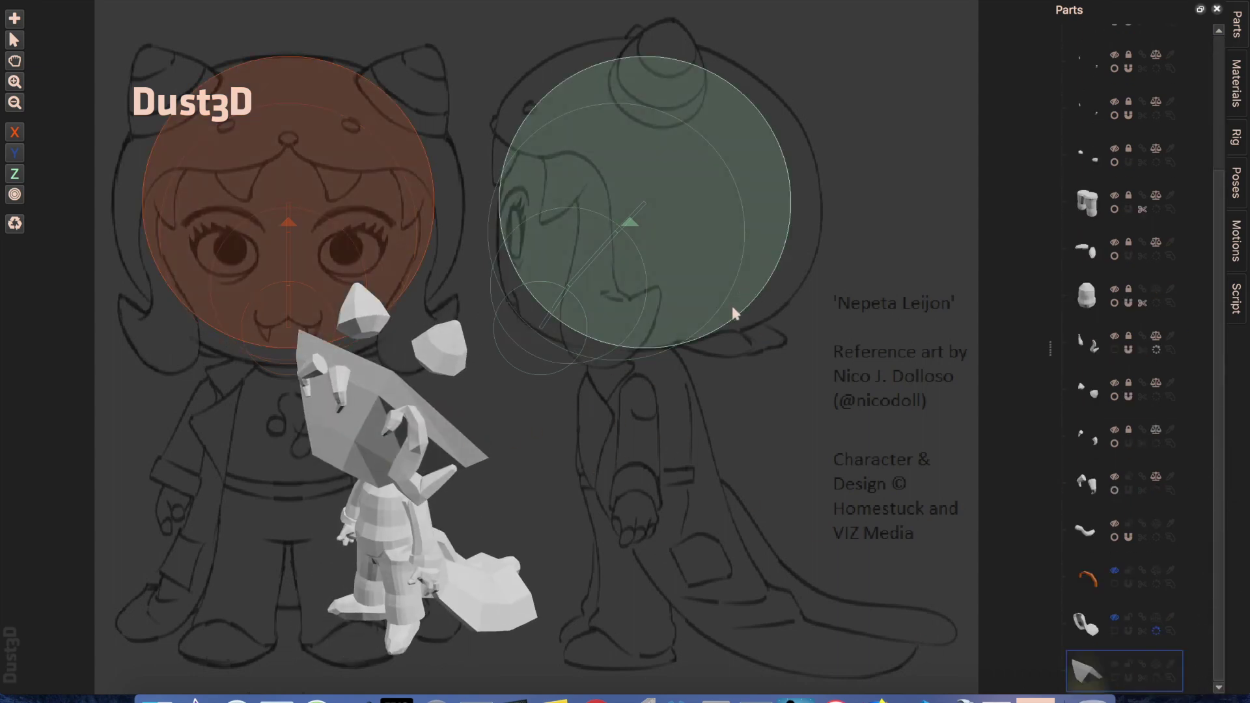
click(1115, 678)
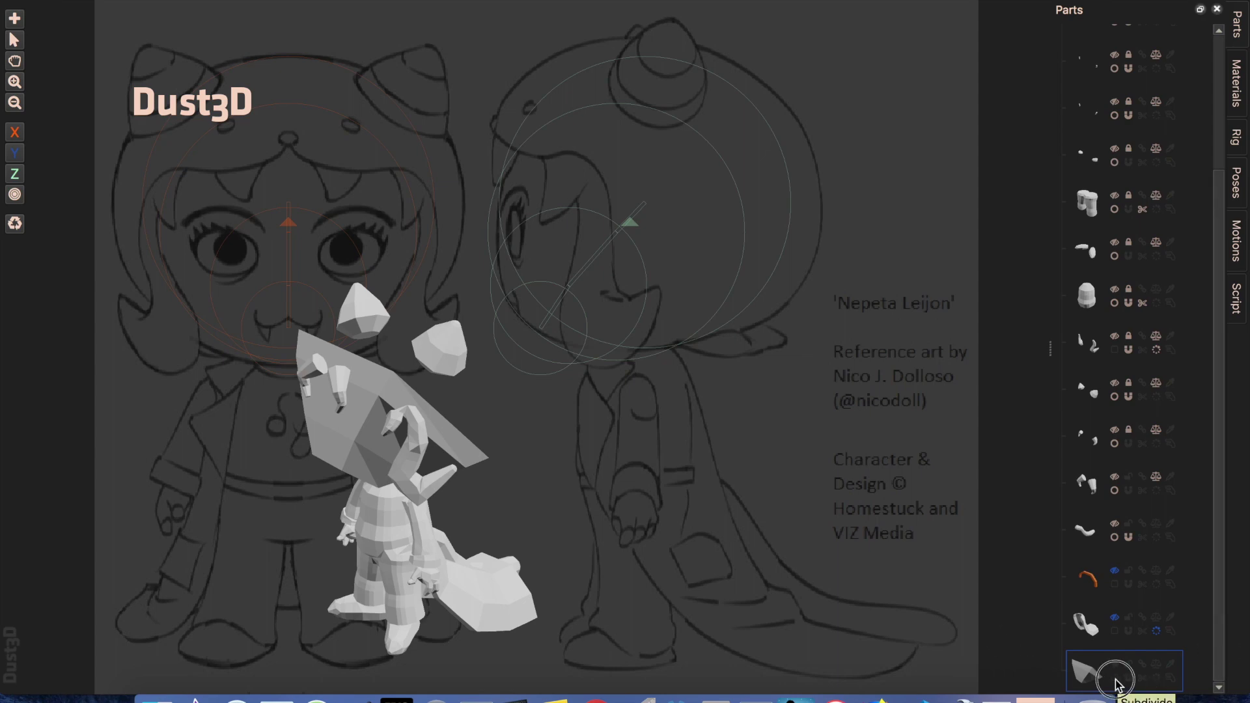
middle_drag(474, 475, 572, 447)
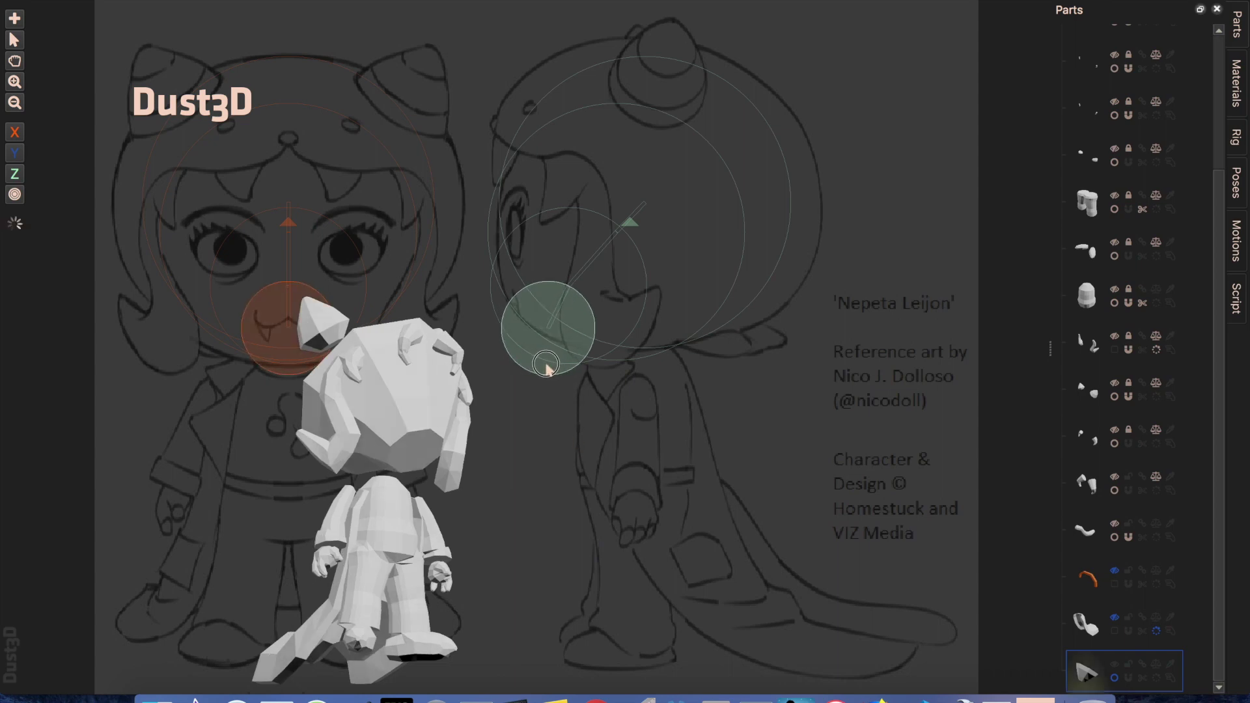
Step: Reposition the head nodes in the side view to follow the face and skull outline, and slightly shrink the chin node
drag(619, 235, 613, 226)
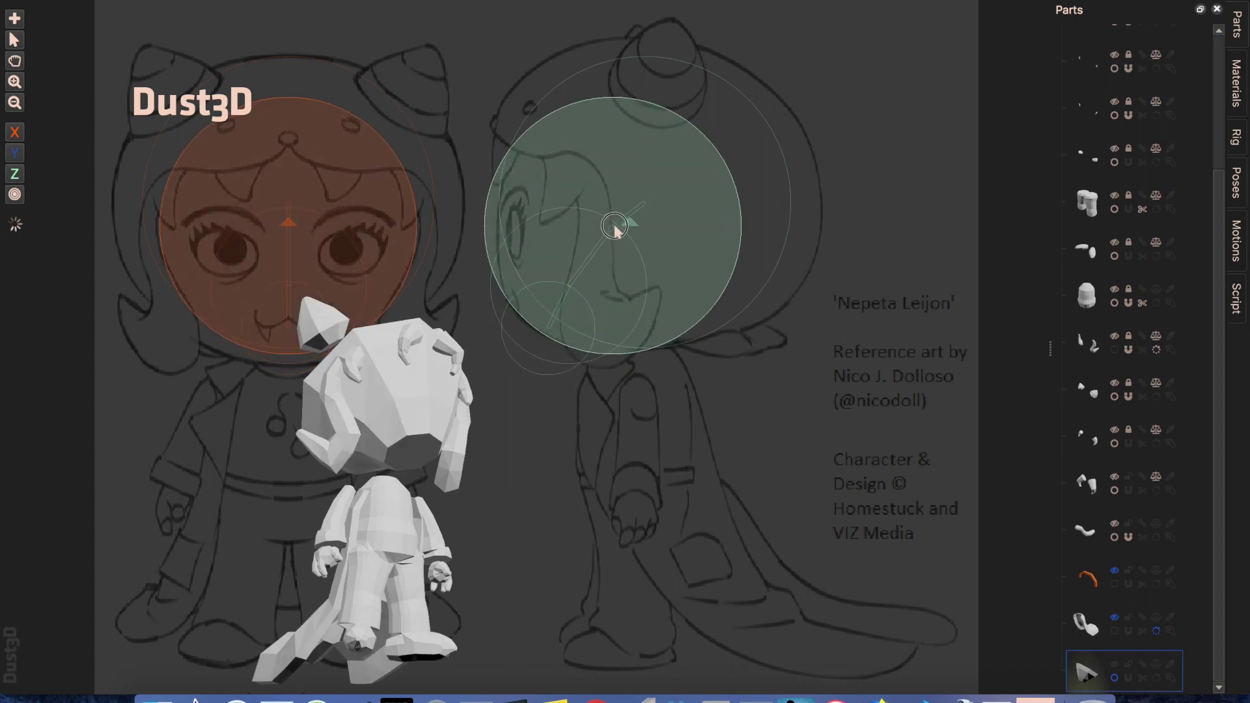
double_click(674, 297)
drag(710, 277, 722, 270)
click(558, 355)
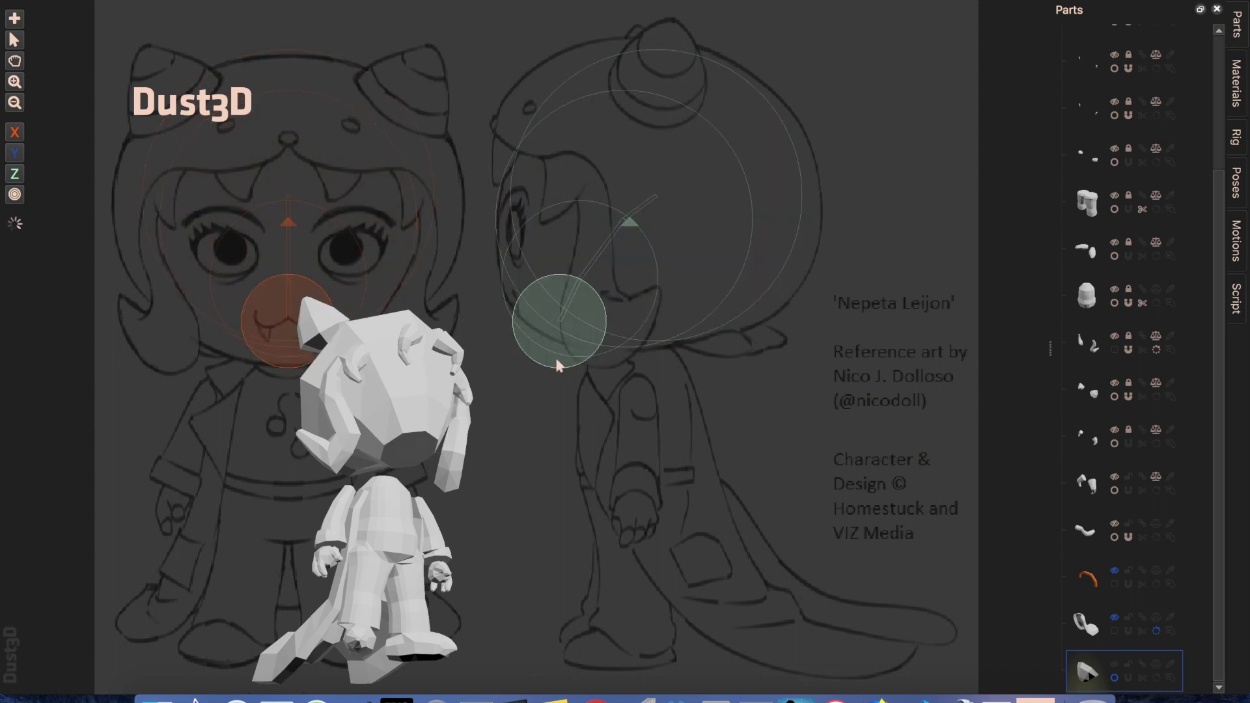
drag(557, 362, 555, 365)
middle_drag(498, 449, 378, 486)
scroll(543, 397, down, 3)
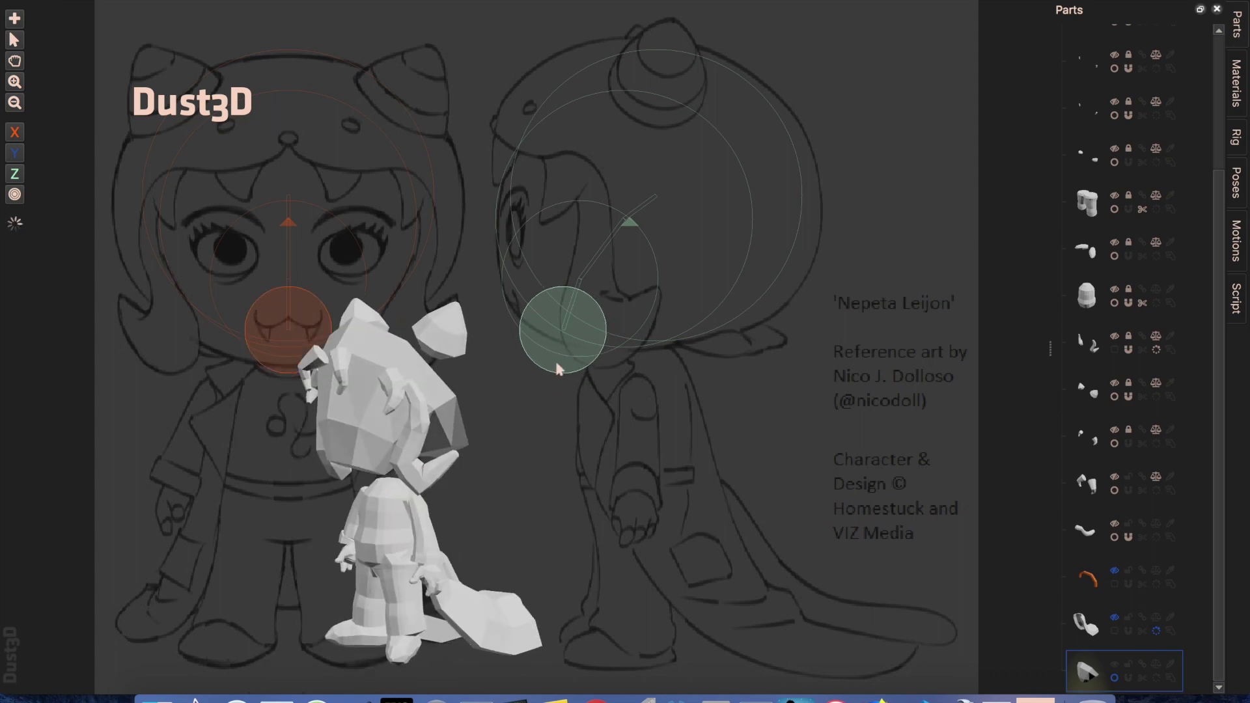
drag(557, 368, 550, 365)
Step: Extend the head with a smaller node at the back of the skull, and move the model preview below the front-view head drawing
click(615, 399)
drag(780, 187, 790, 182)
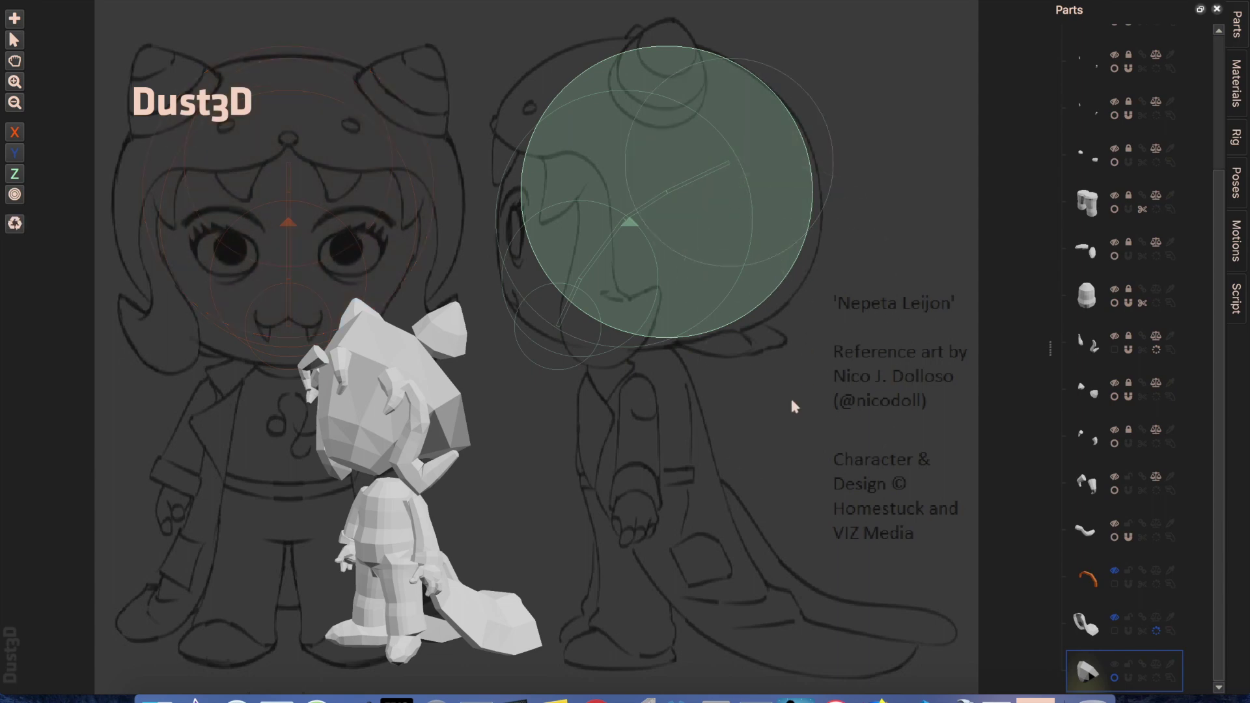
middle_drag(566, 465, 414, 498)
drag(371, 423, 648, 466)
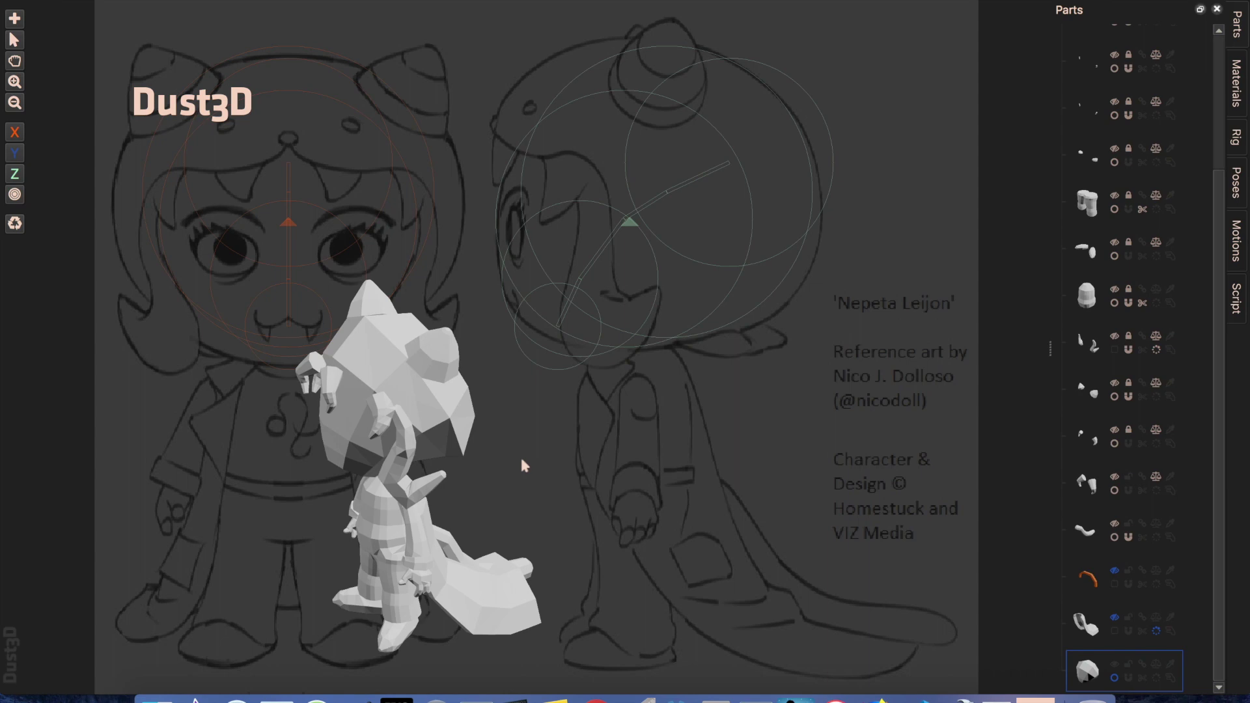
middle_drag(521, 460, 289, 563)
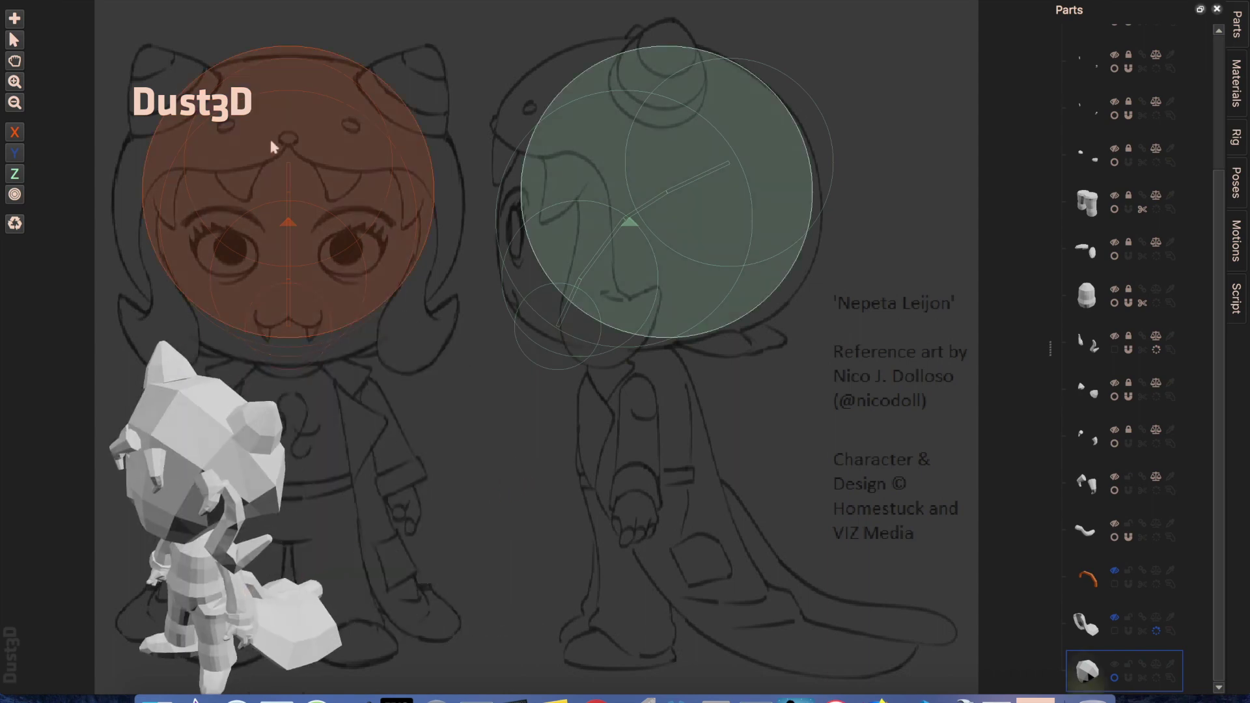
mouse_move(337, 532)
mouse_down()
mouse_move(313, 521)
mouse_move(325, 516)
mouse_up()
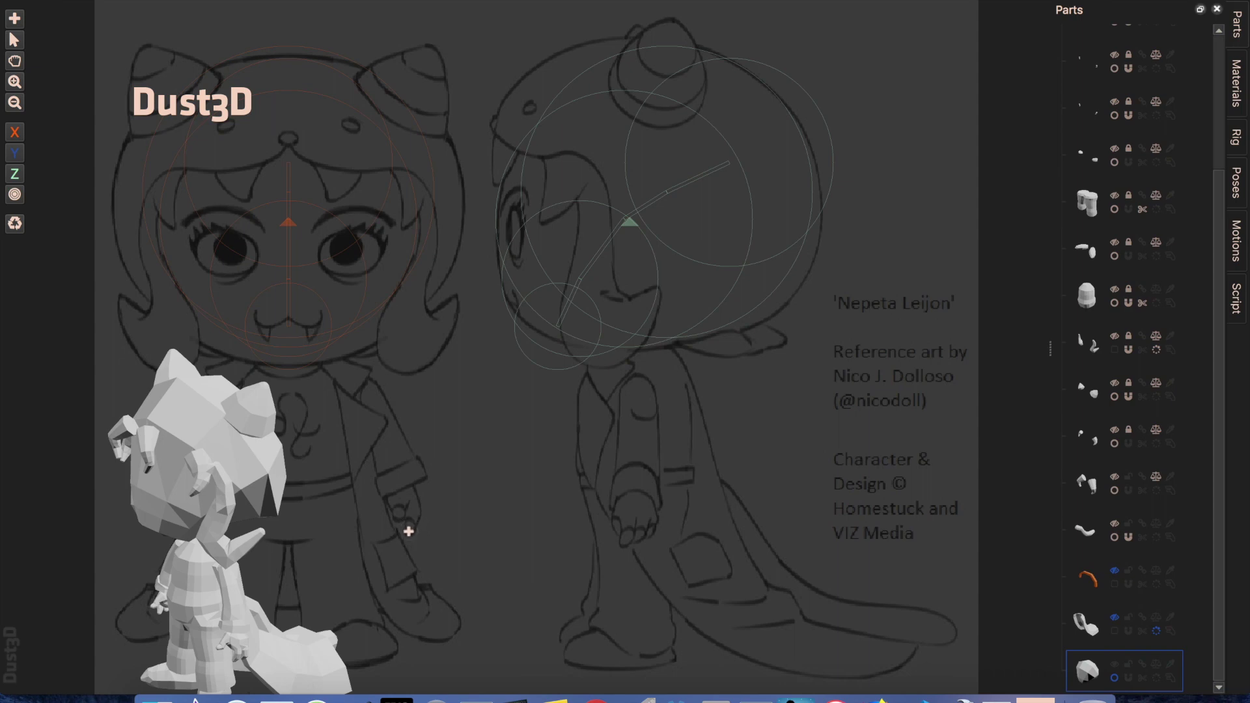
Step: Draw an arch-shaped chain of seven small nodes in the empty area between the front-view and side-view bodies
click(384, 473)
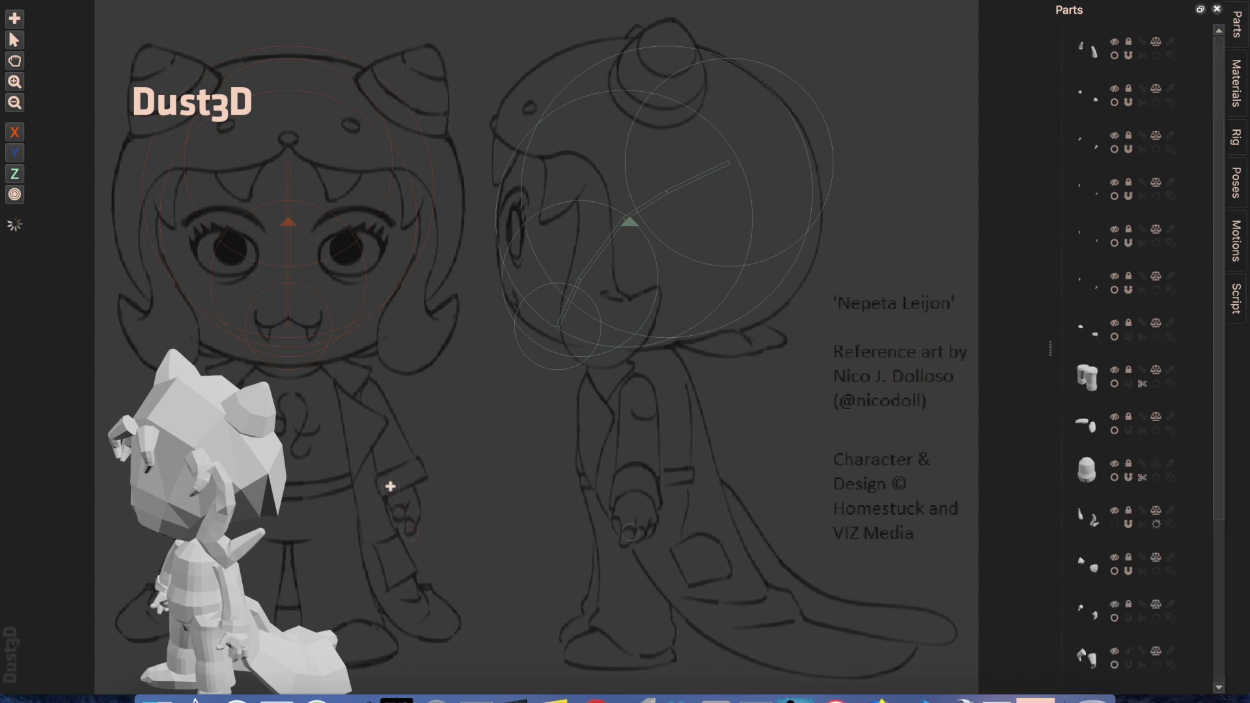
click(380, 482)
click(428, 416)
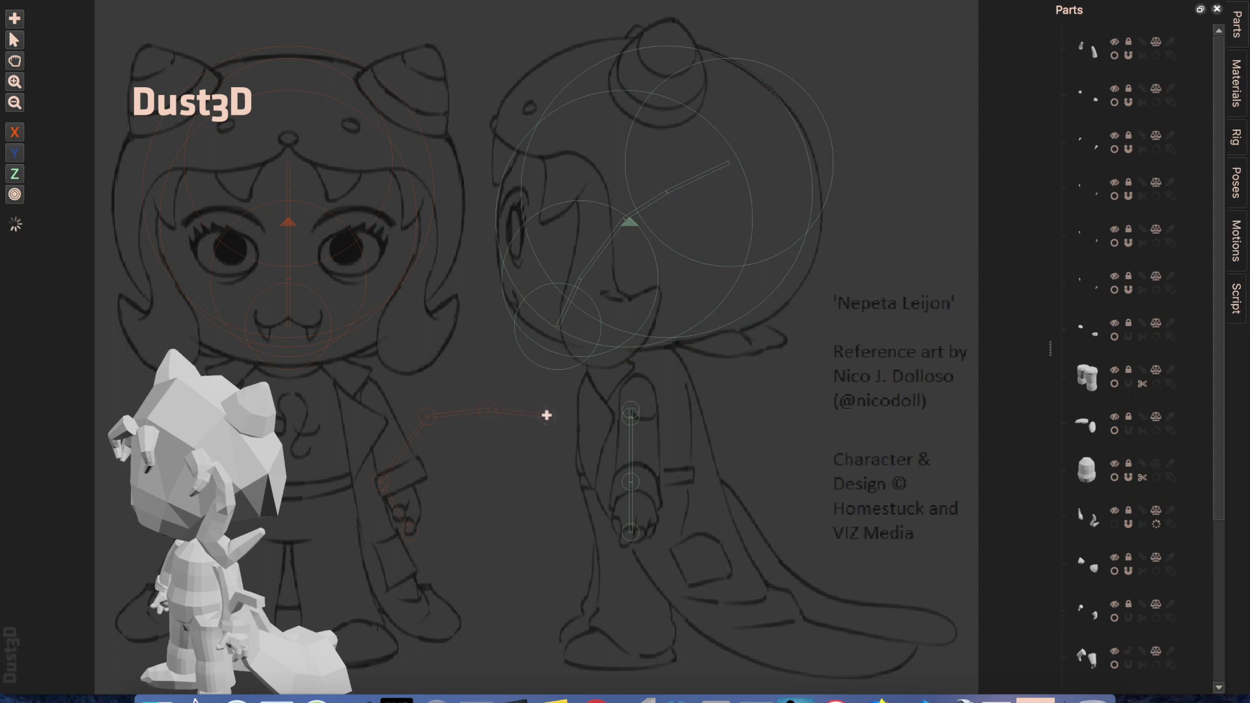
click(589, 478)
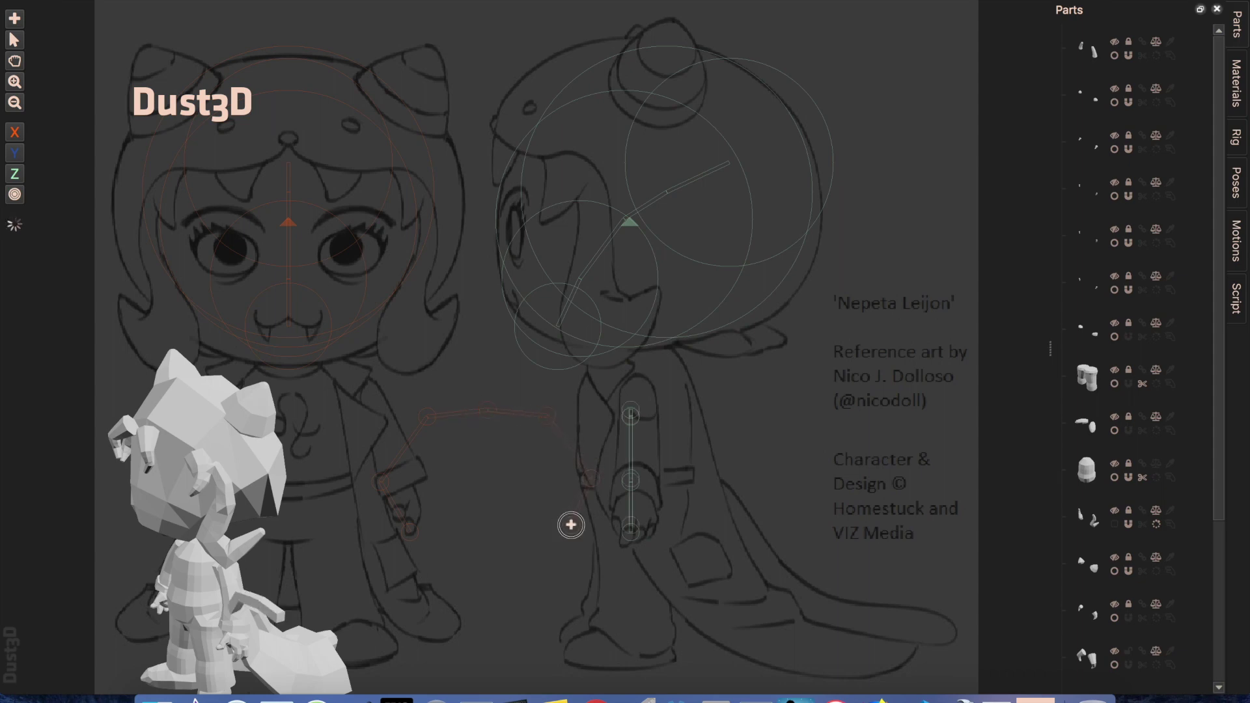
click(571, 525)
right_click(469, 555)
Step: Even out the arch by moving its lower nodes on one side inward and raising its middle node slightly
drag(381, 481, 393, 467)
drag(408, 531, 404, 519)
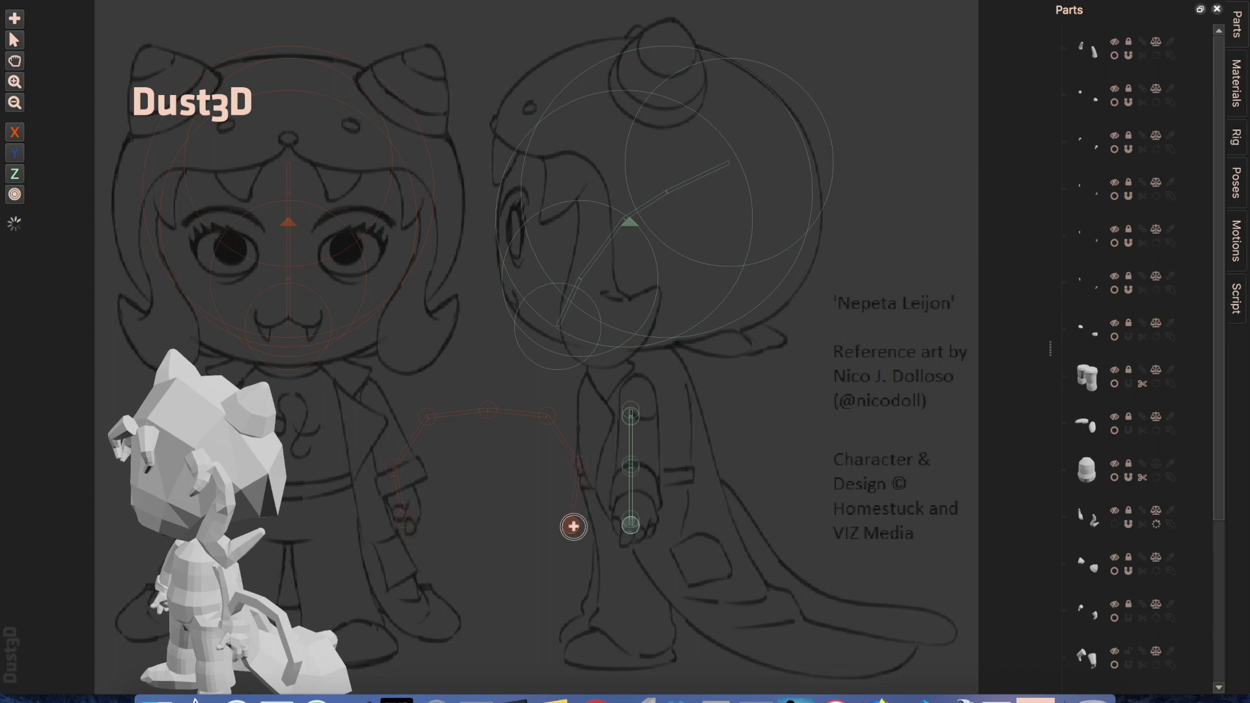
click(487, 410)
drag(487, 410, 487, 406)
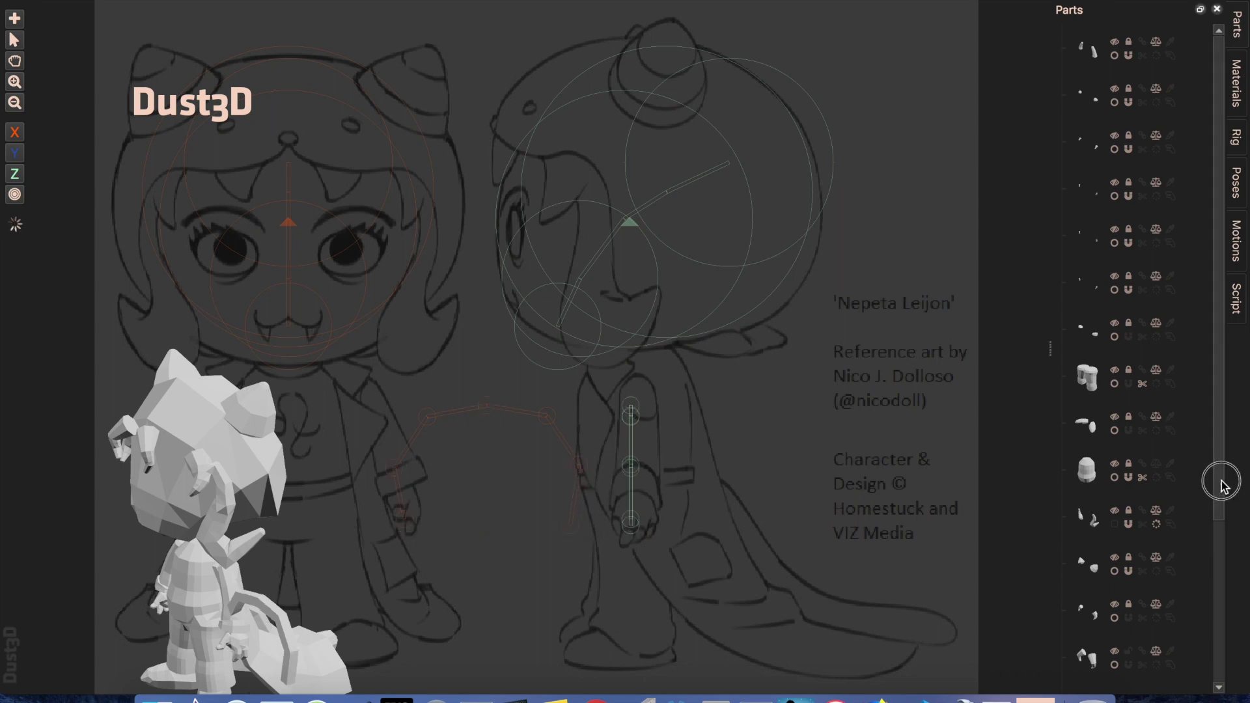
Step: Change the arch part's target to Cut Face and hide all parts in the canvas
scroll(1139, 514, down, 5)
right_click(1094, 672)
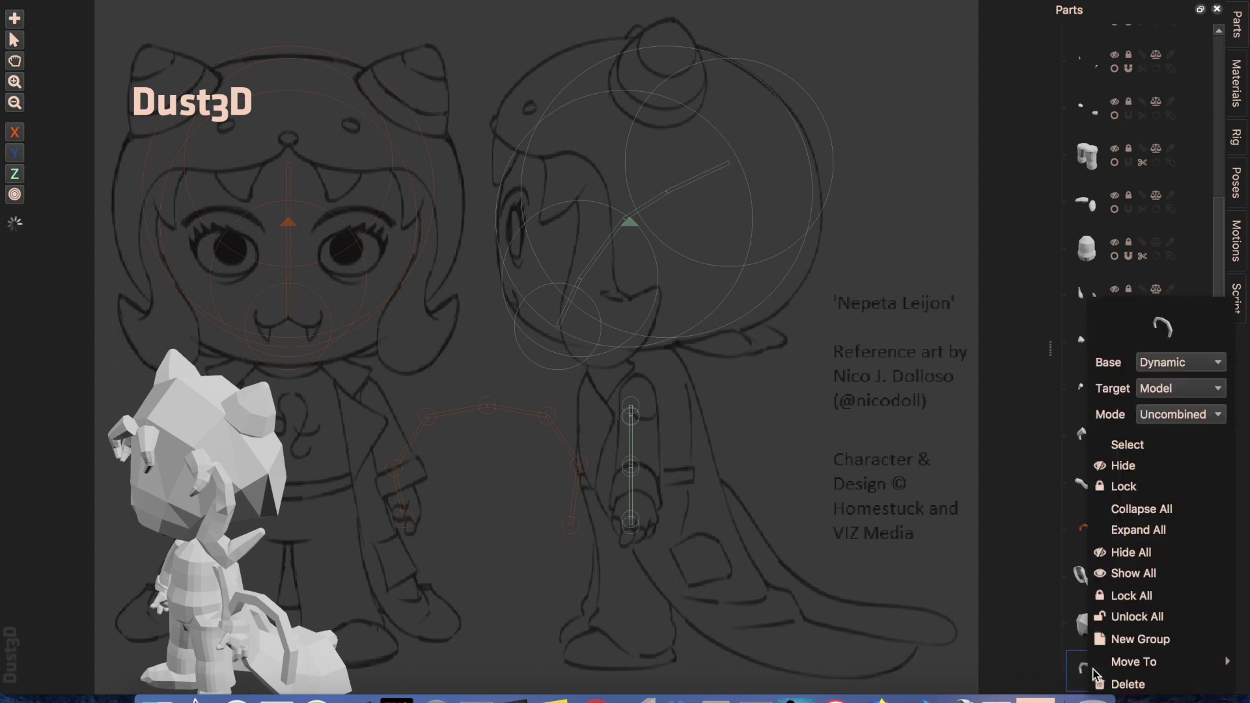
click(1159, 397)
click(1176, 412)
click(487, 597)
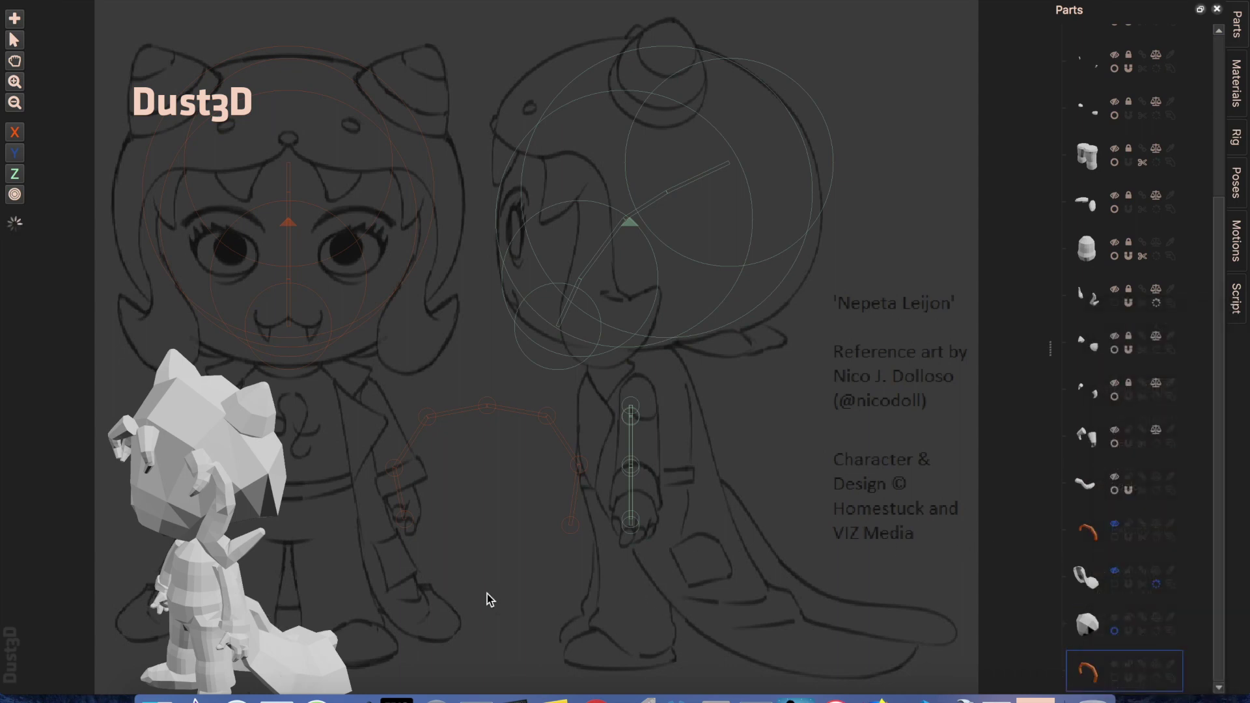
right_click(1089, 659)
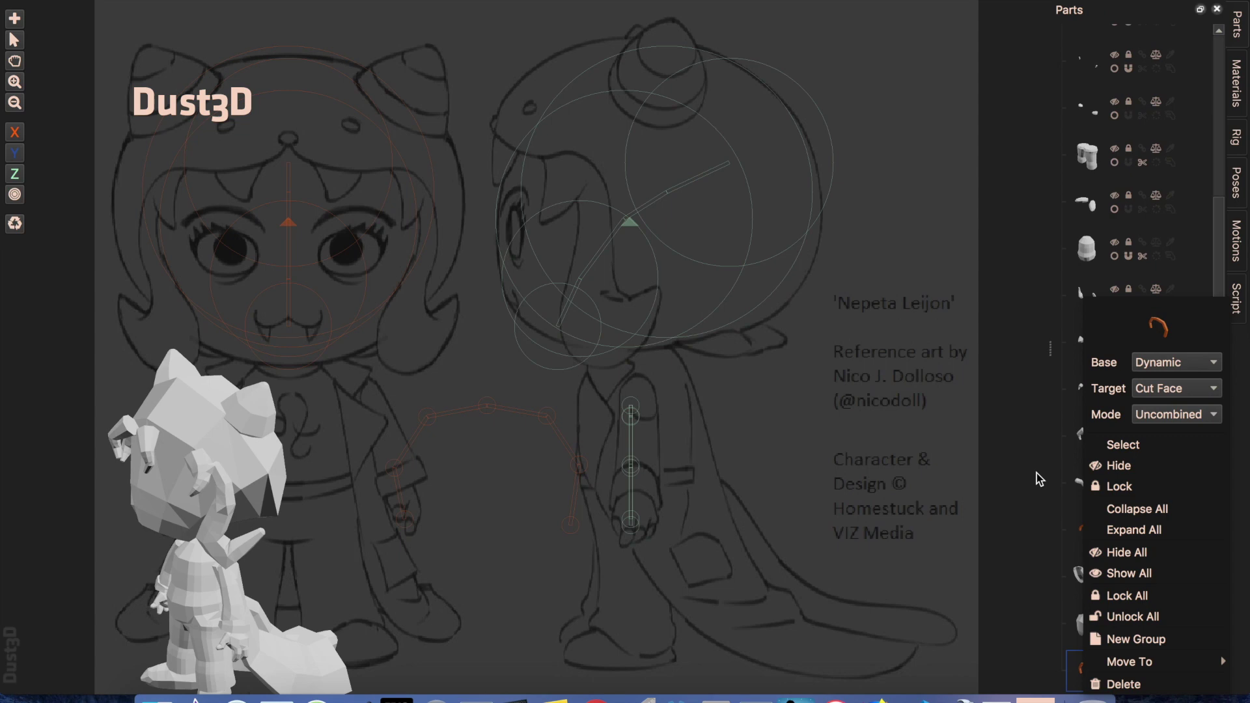
click(1107, 553)
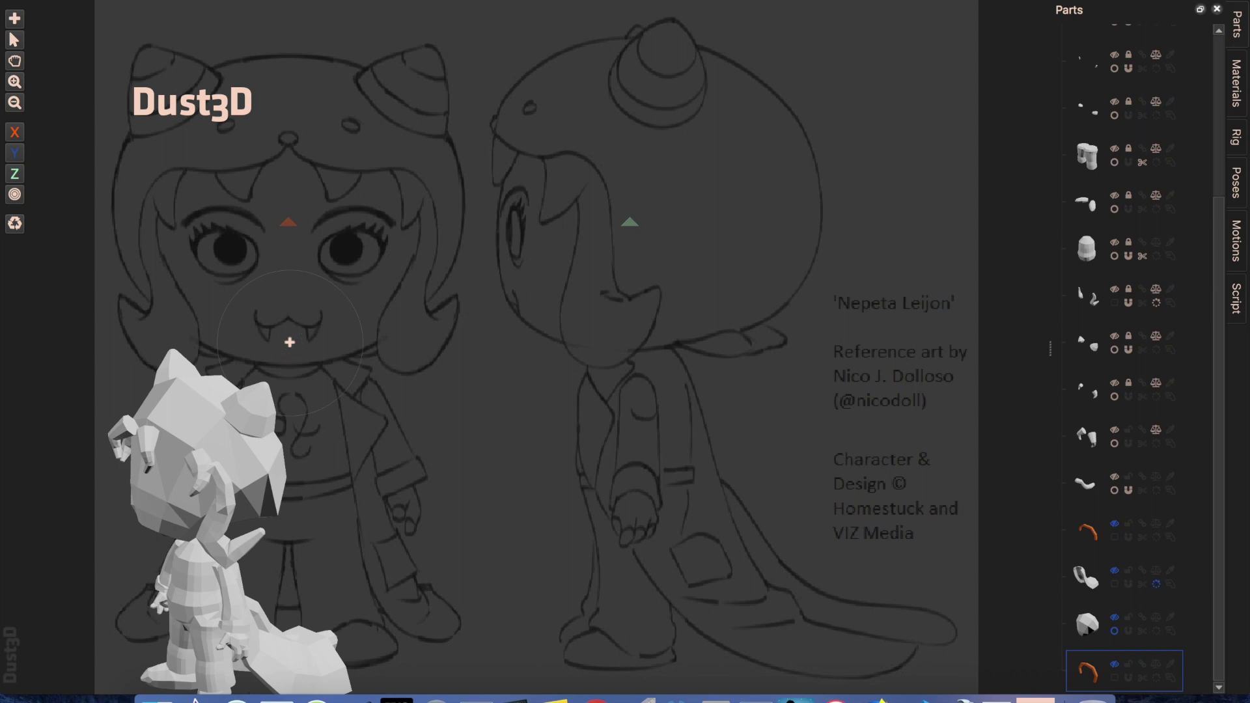
Step: Start the hat with a node at the forehead in the side view and extend it with four nodes over the crown to the nape
click(511, 343)
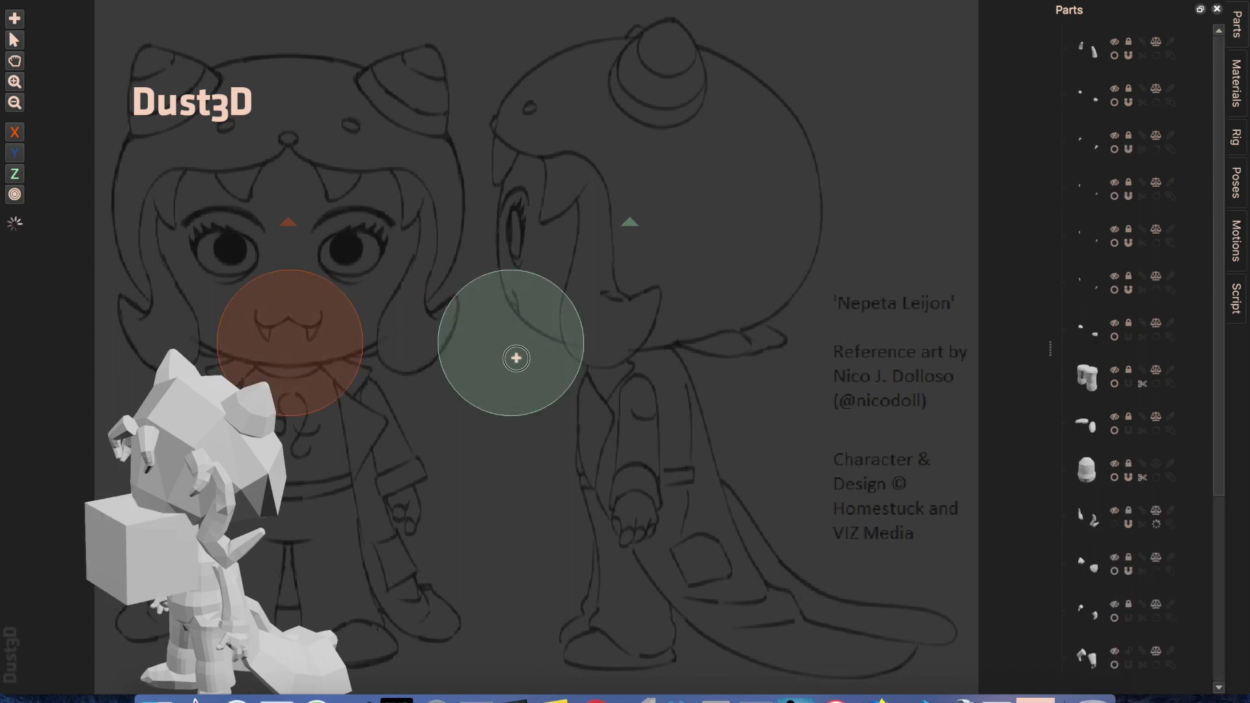
drag(516, 358, 541, 129)
scroll(548, 139, down, 3)
key(a)
click(635, 116)
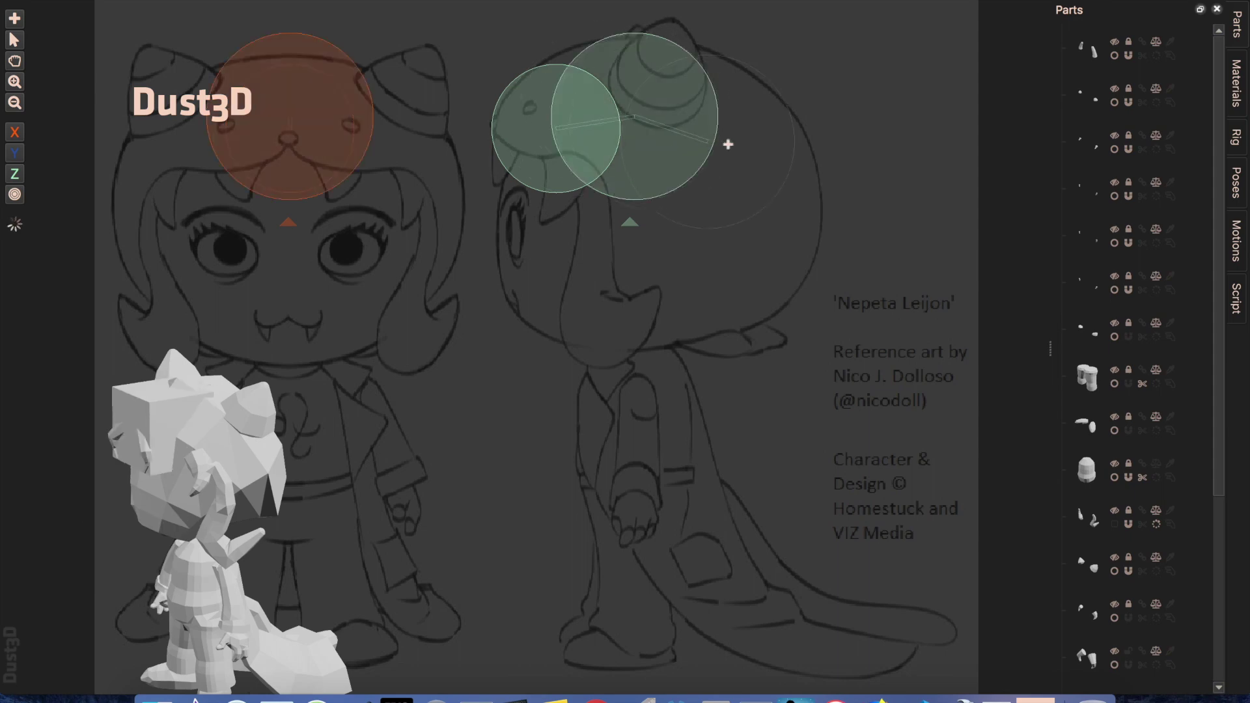
click(709, 171)
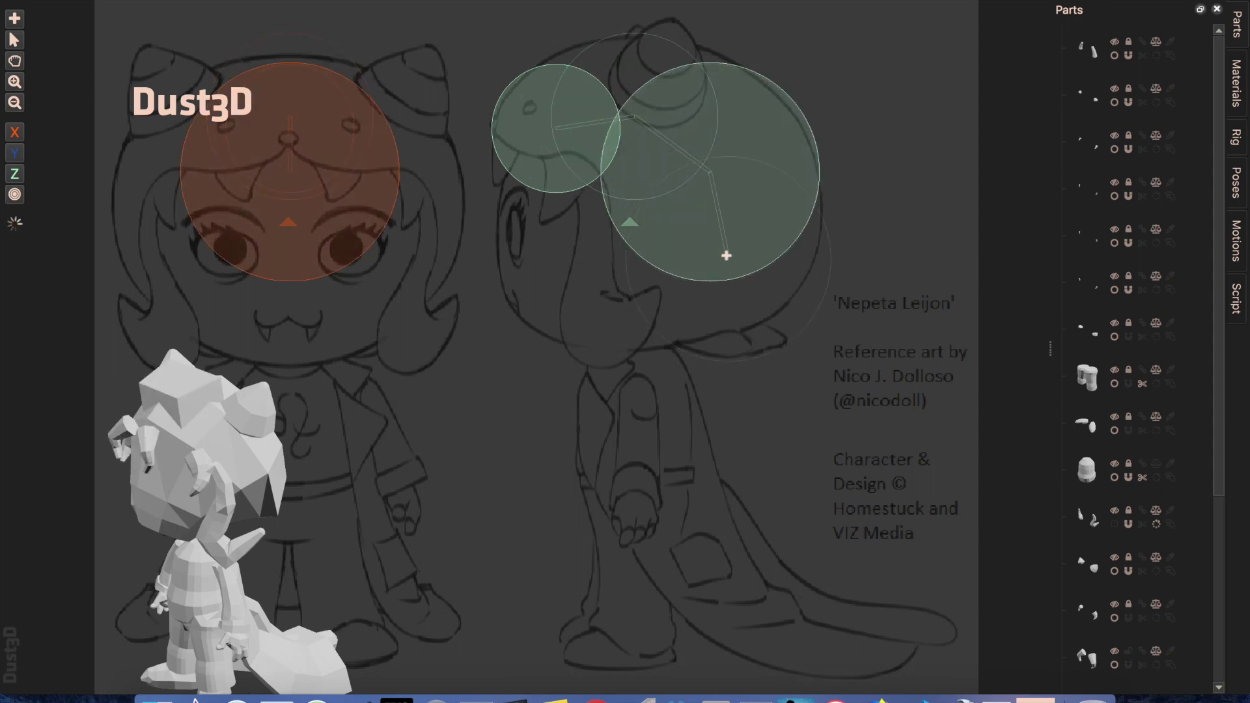
click(723, 254)
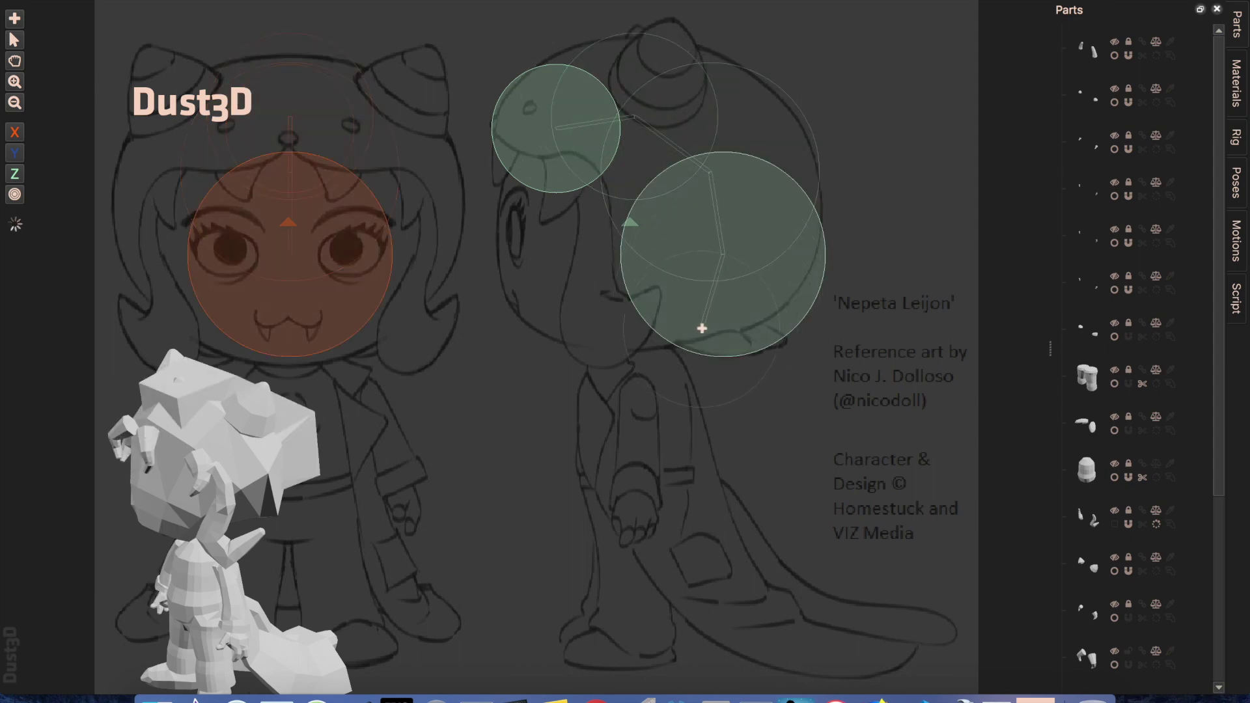
click(704, 326)
Step: Assign the newly drawn seven-node arch as the hat part's custom cut face
middle_drag(362, 485, 326, 465)
click(1217, 569)
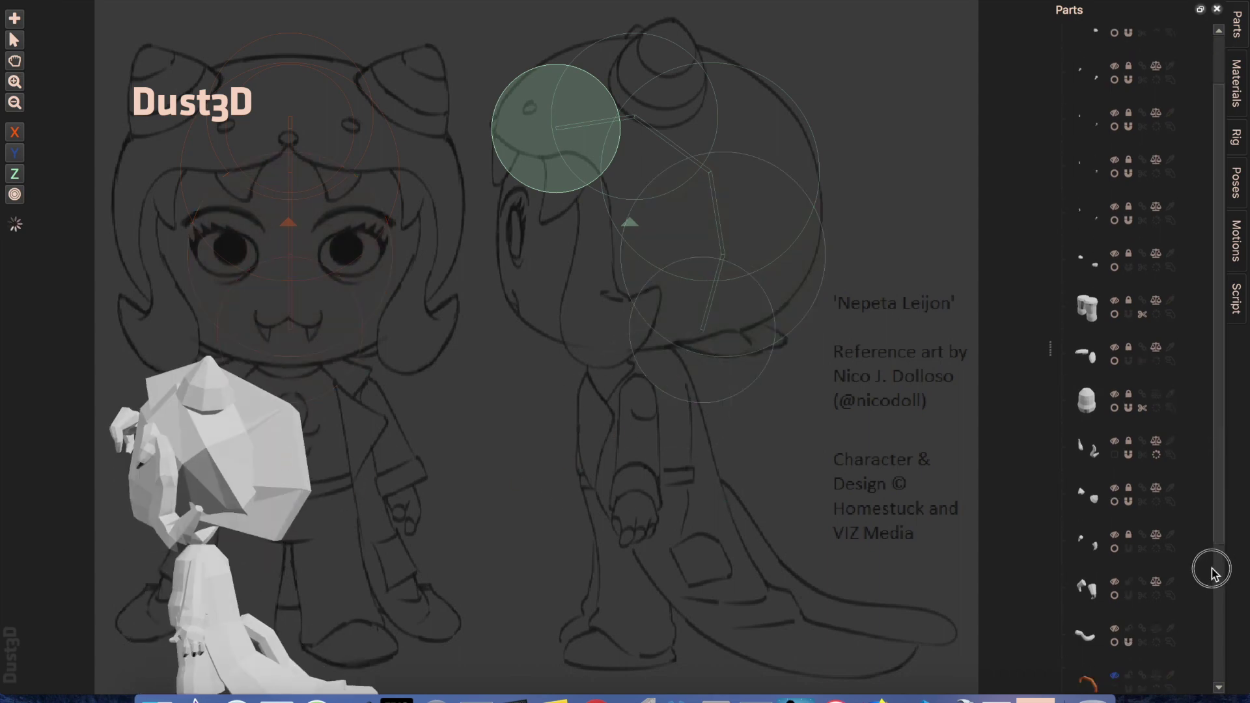
click(1219, 688)
click(1157, 683)
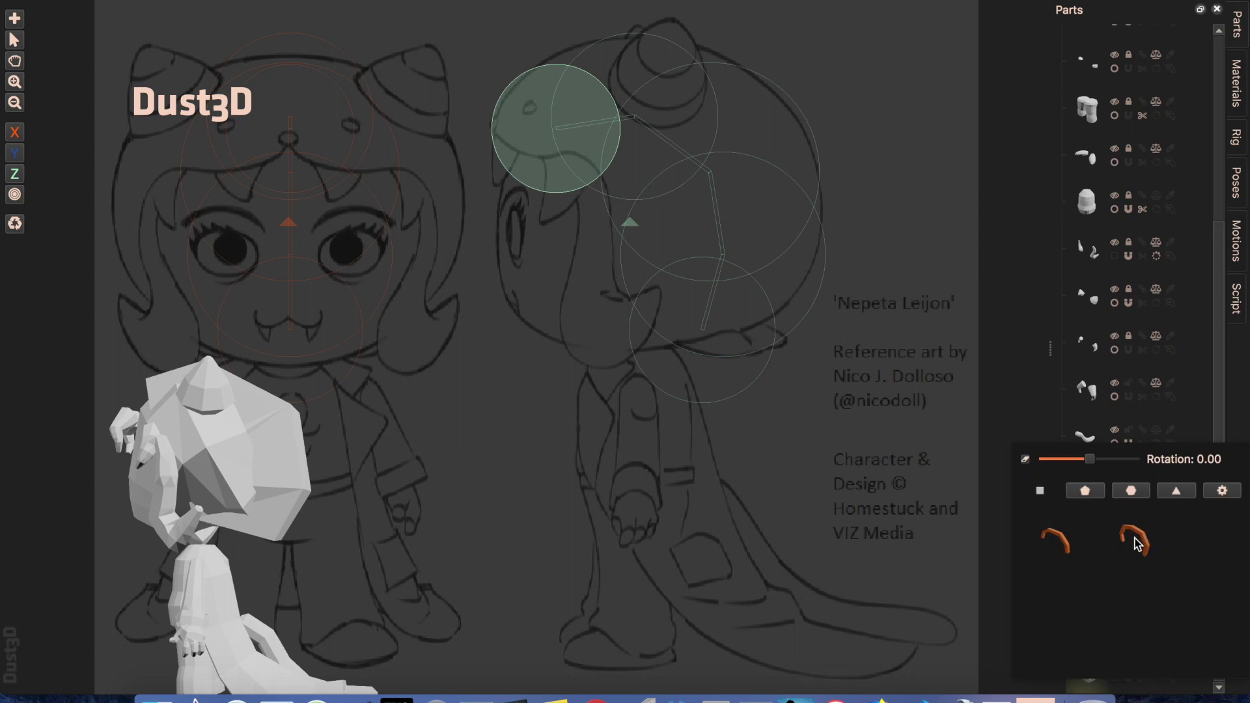
click(961, 553)
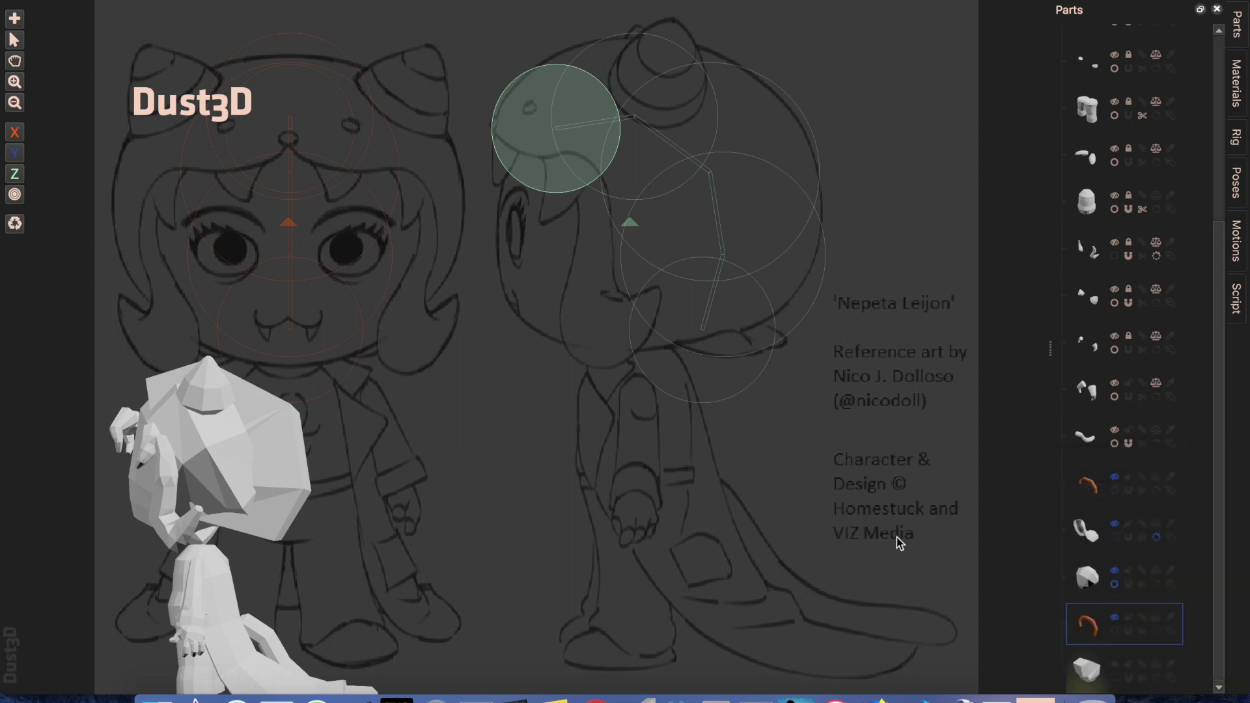
click(1069, 630)
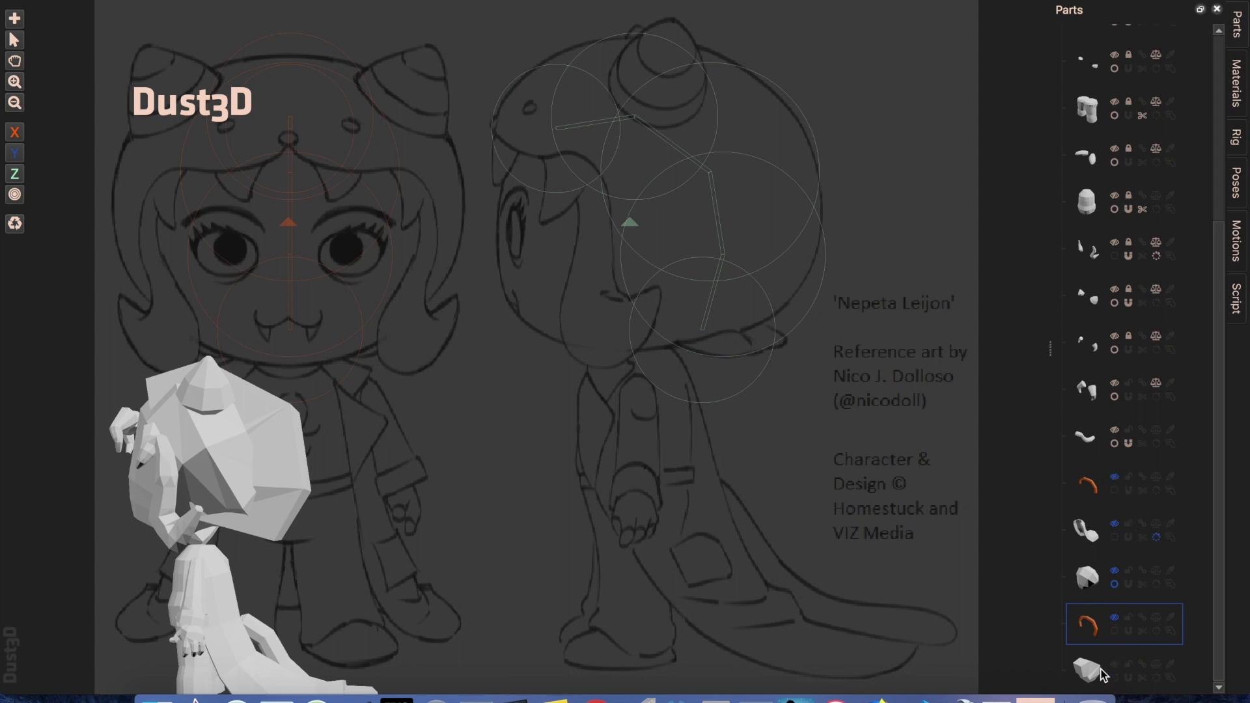
click(1156, 683)
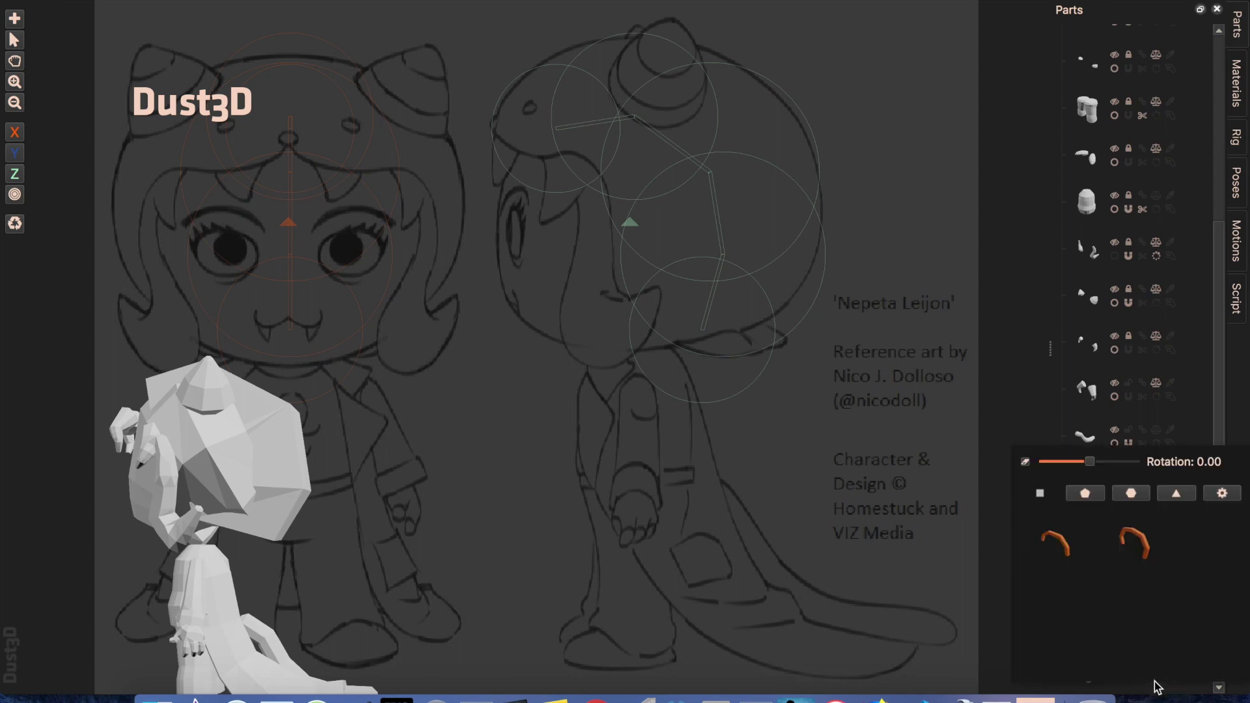
click(1138, 545)
click(486, 537)
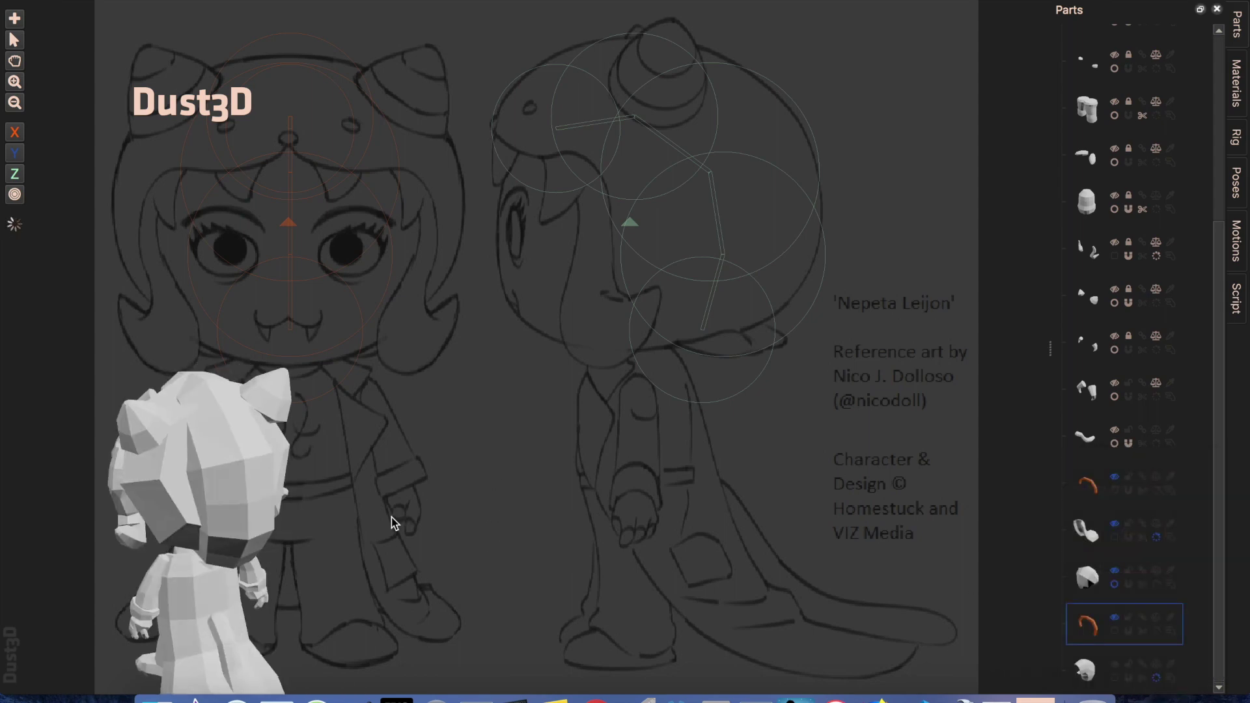
Step: Enlarge all of the hat's nodes together so that it wraps around the head, and inspect the result from the front
double_click(789, 243)
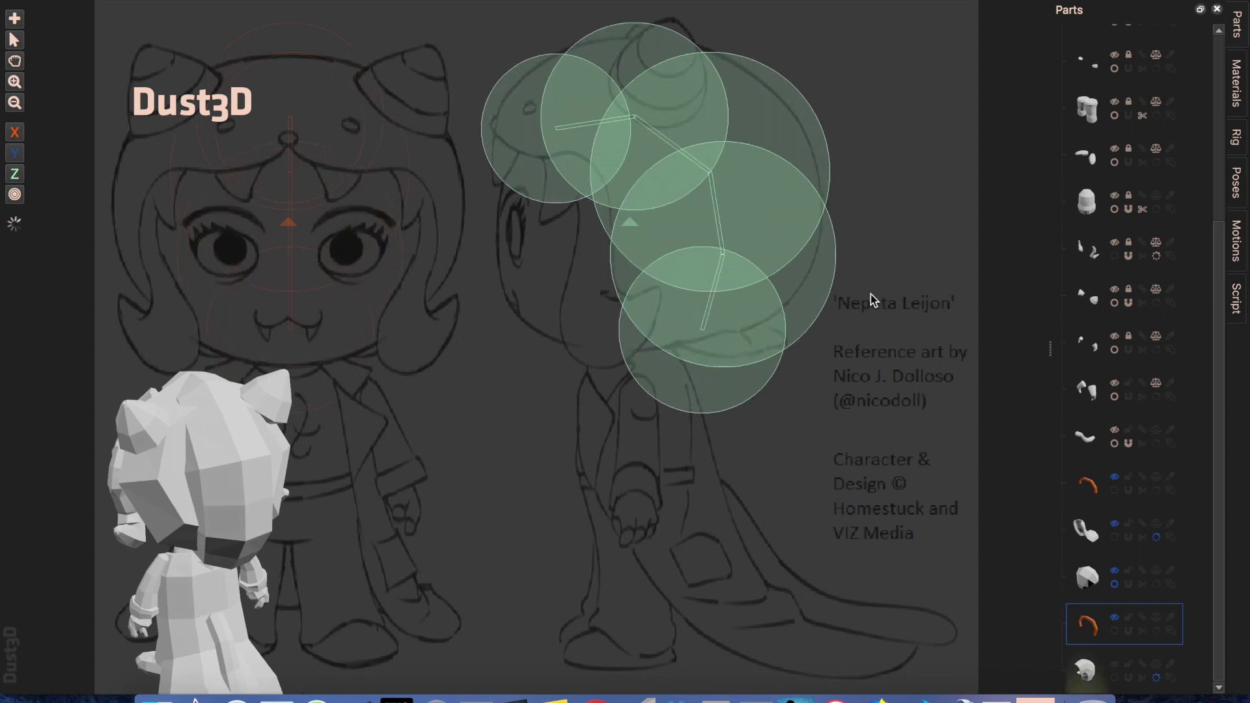
scroll(870, 294, up, 5)
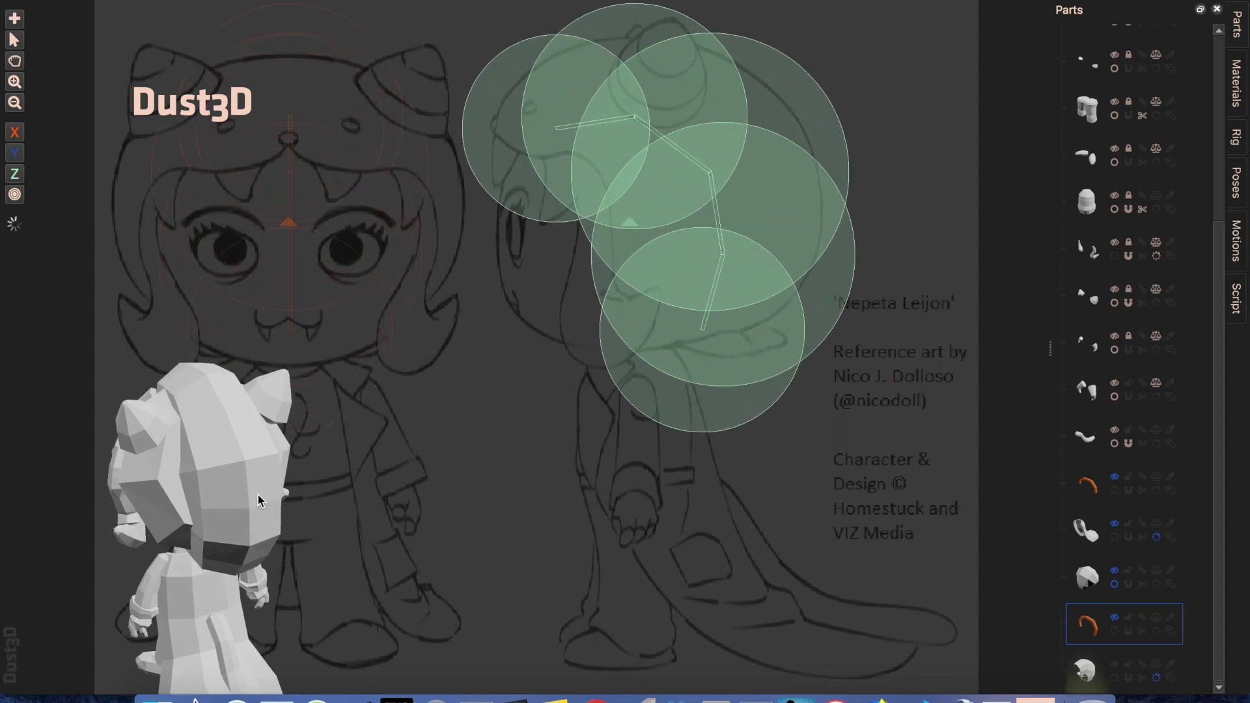
drag(258, 494, 506, 471)
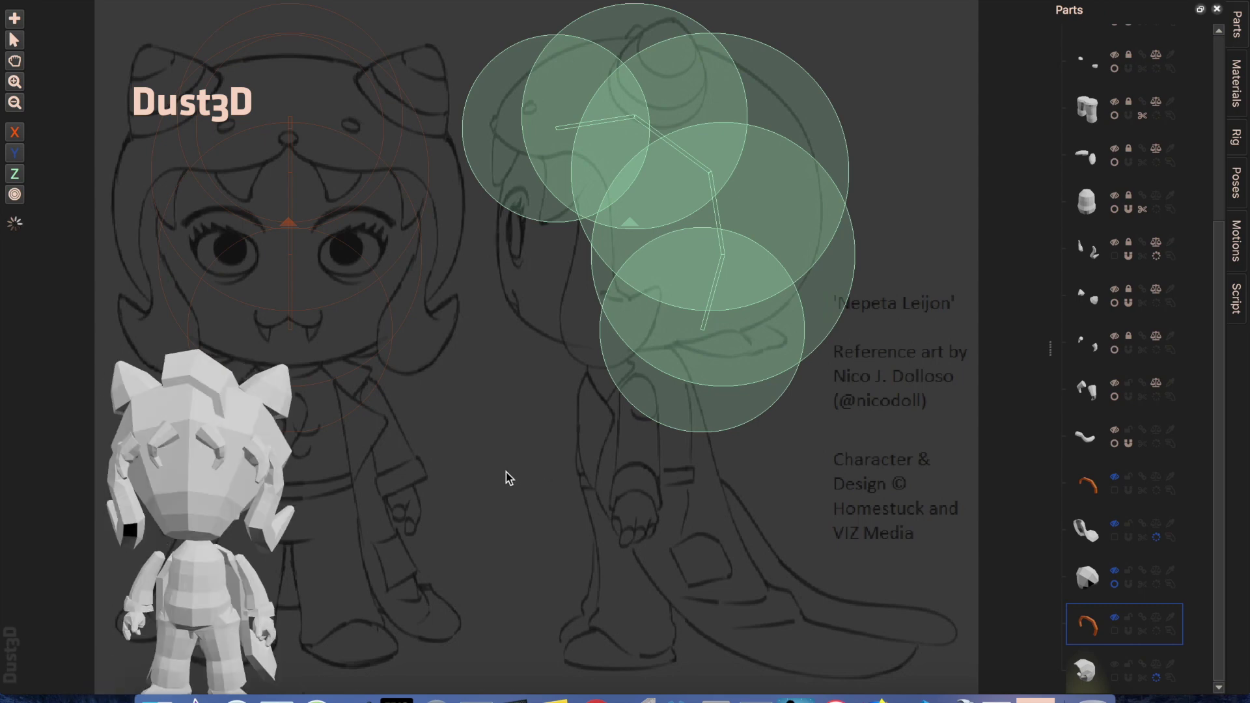
Step: Give the hat part a pale yellow colour from the colour wheel and check it from the side
click(1155, 678)
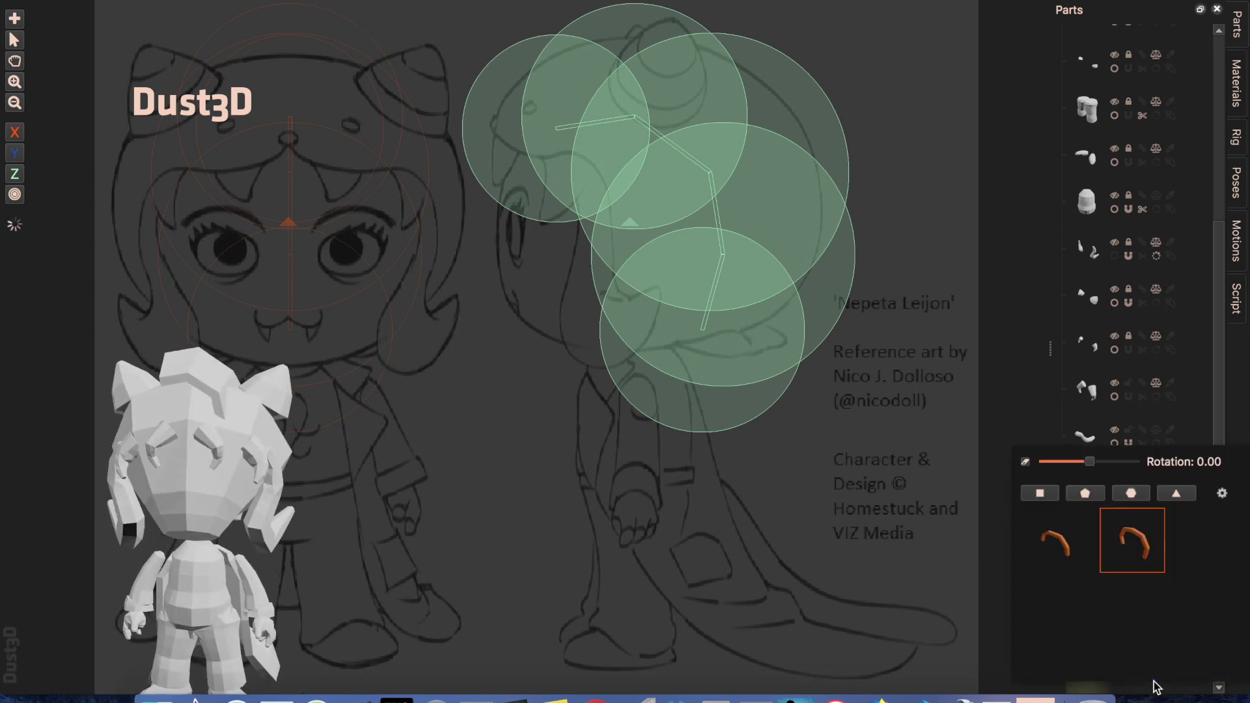
click(872, 549)
click(1171, 673)
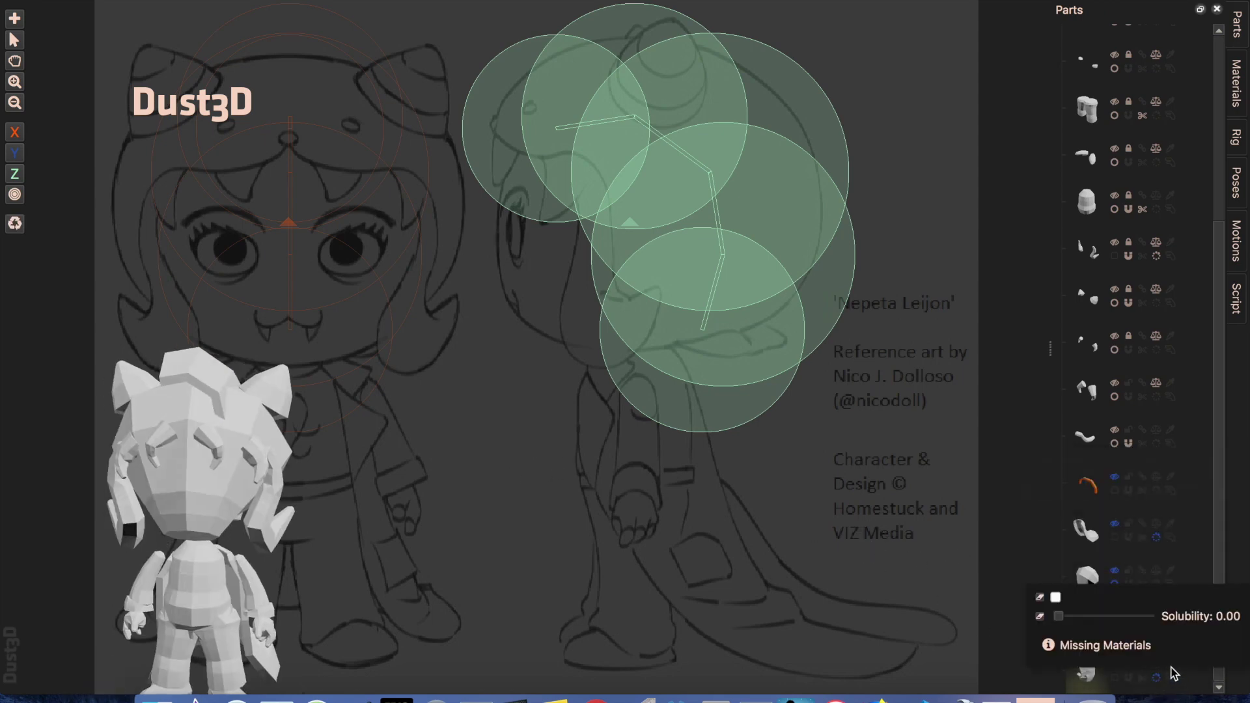
click(1055, 597)
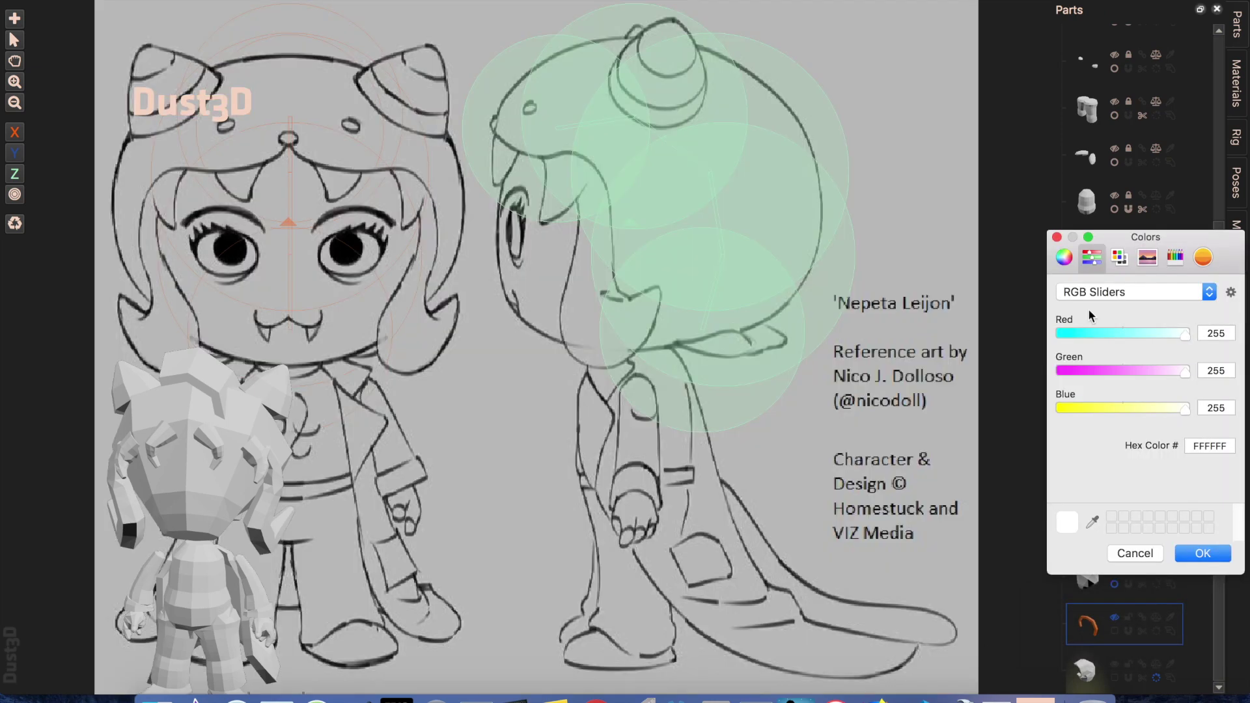
click(1065, 258)
click(1204, 552)
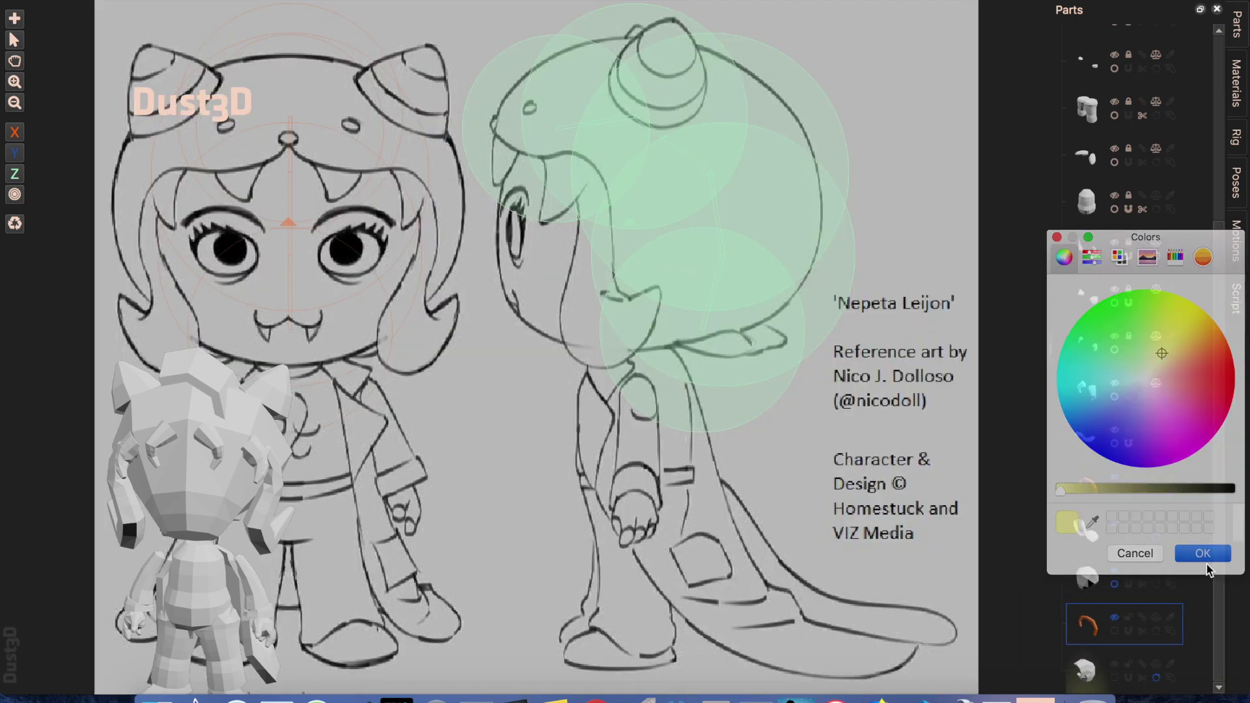
middle_drag(441, 502, 286, 508)
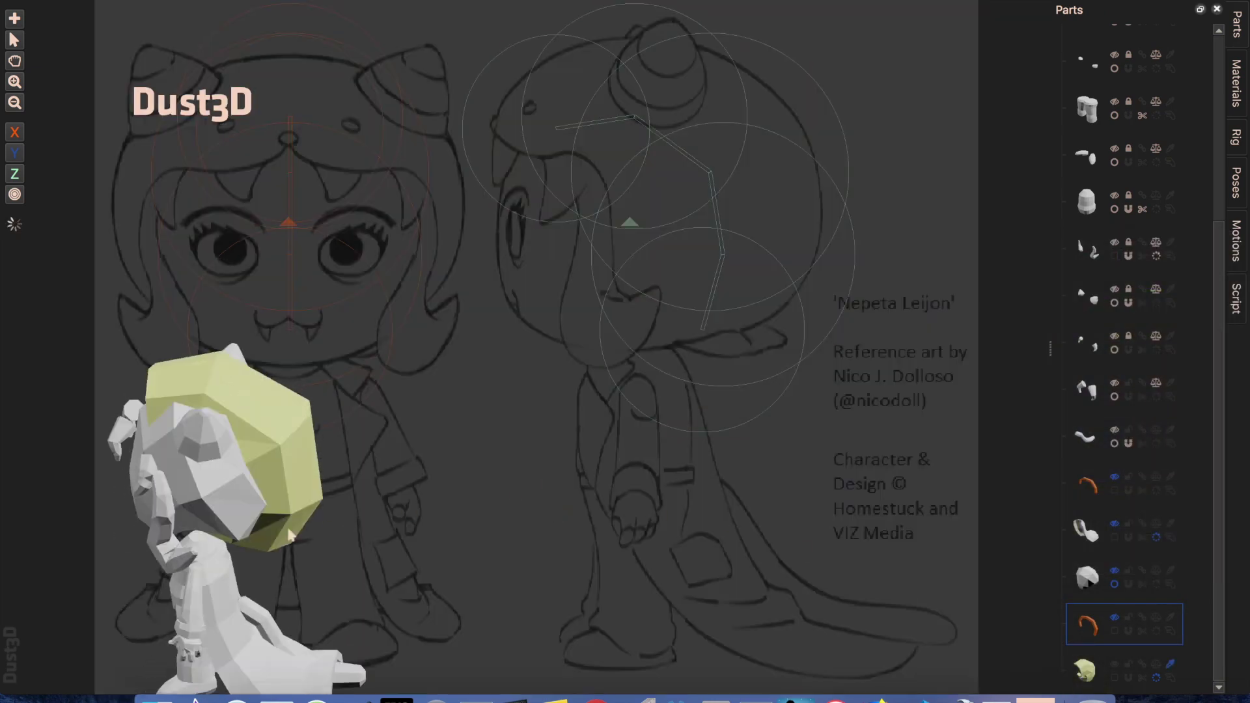
Step: Try a cut face rotation of 0.35 on the hat and inspect it from the front
click(1155, 678)
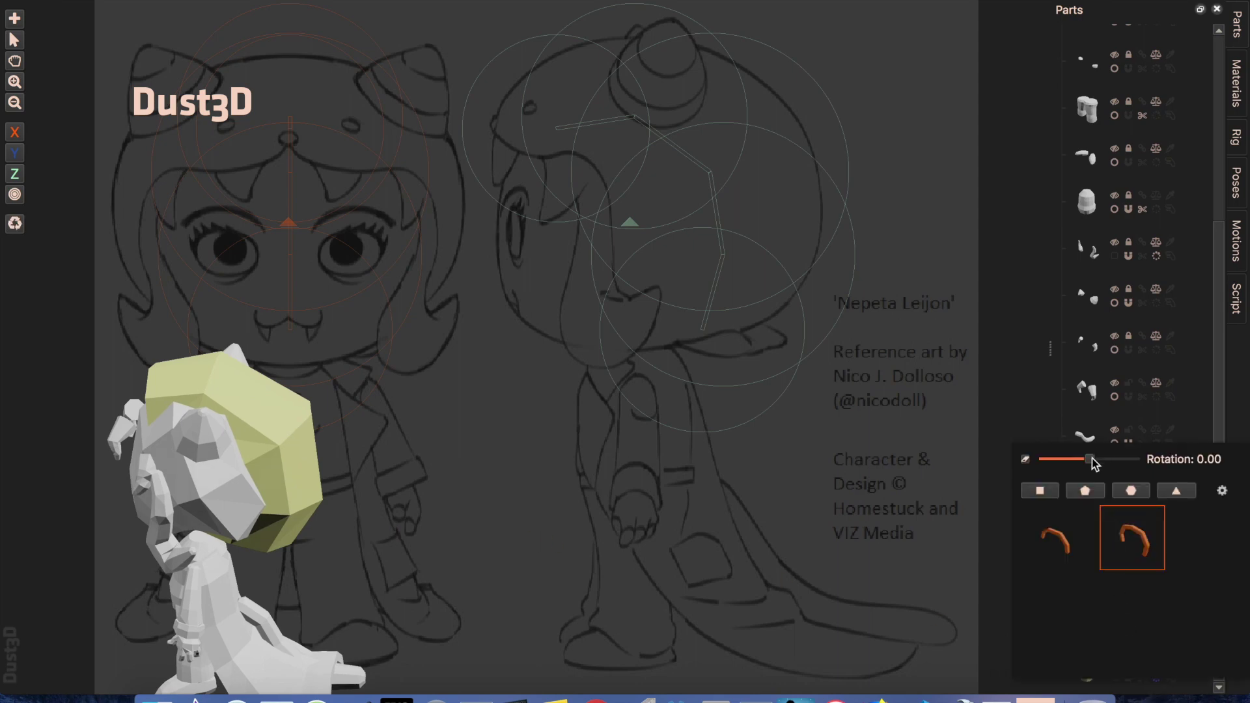
drag(1090, 460, 1105, 459)
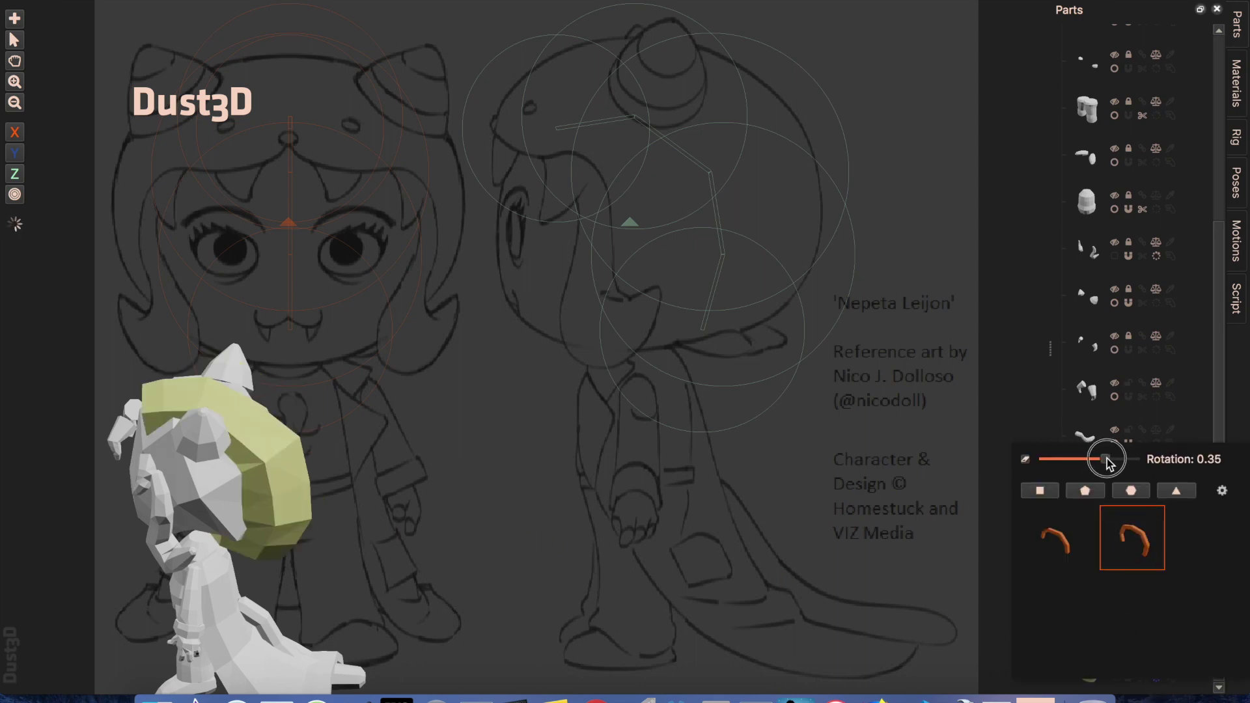
drag(242, 507, 434, 482)
Step: Turn the hat's cut face rotation to about -0.45 so that the opening sits symmetrically over the forehead
click(1155, 682)
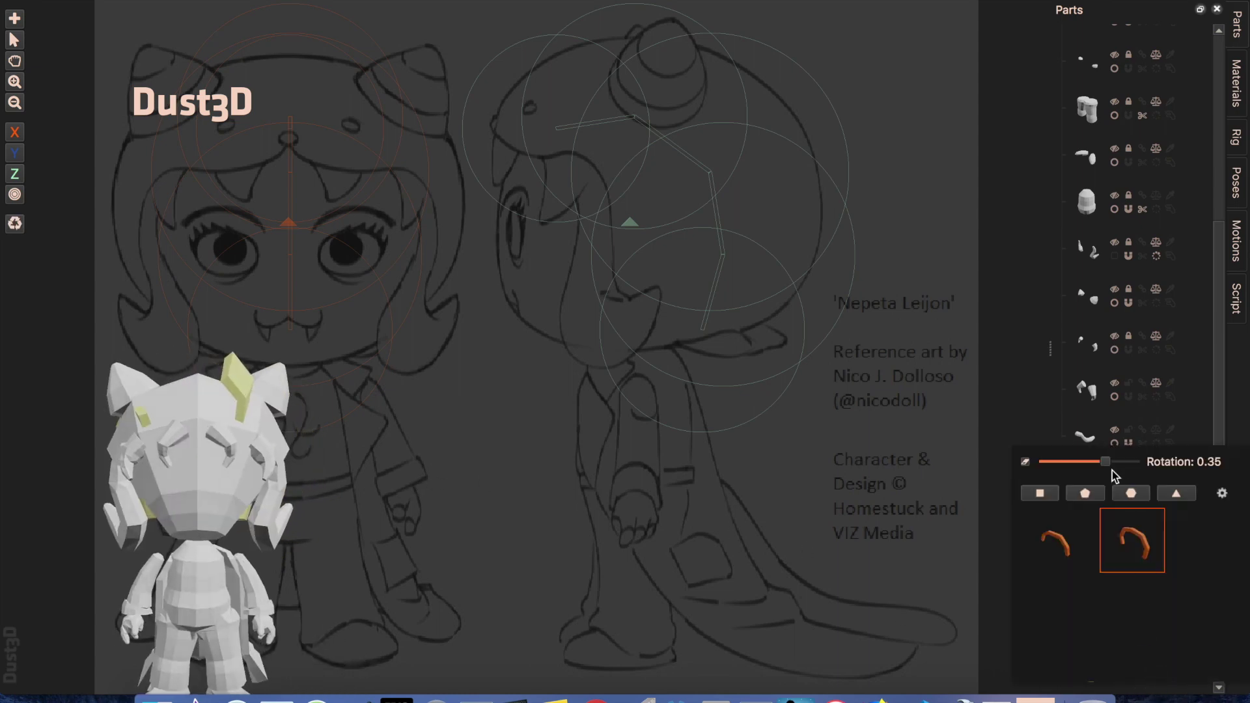
drag(1108, 462, 1071, 464)
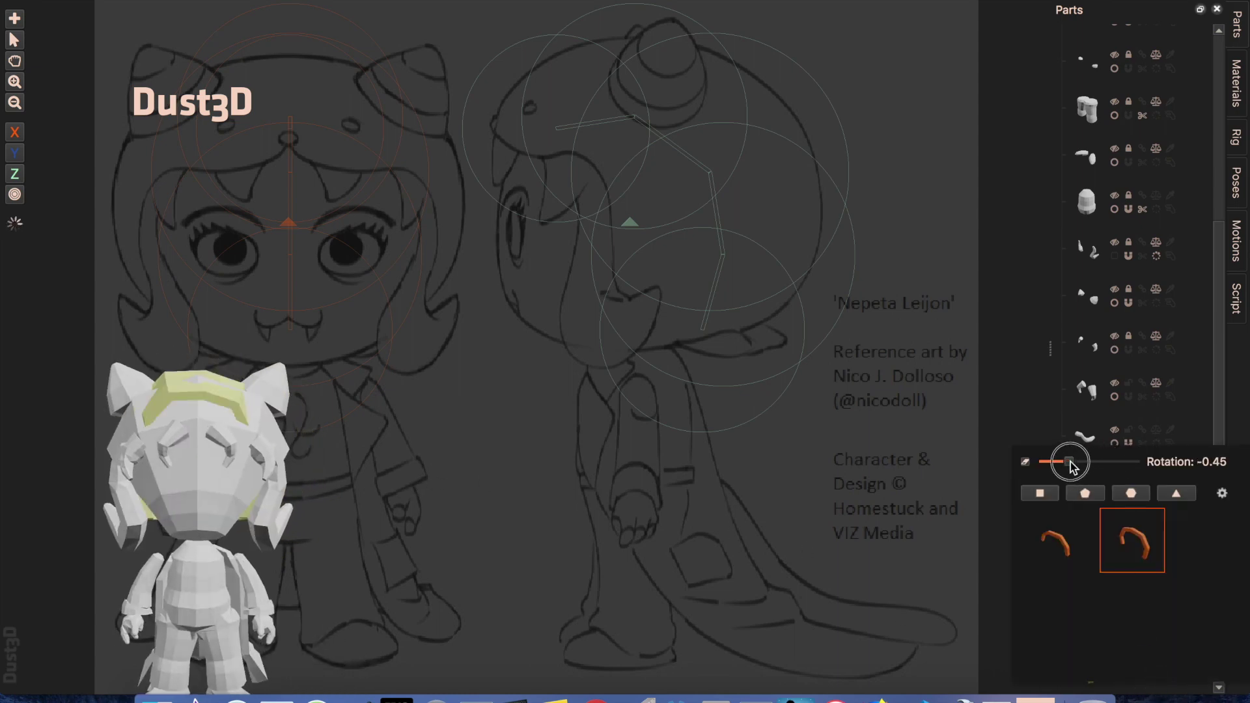
drag(1068, 466, 1073, 466)
click(449, 469)
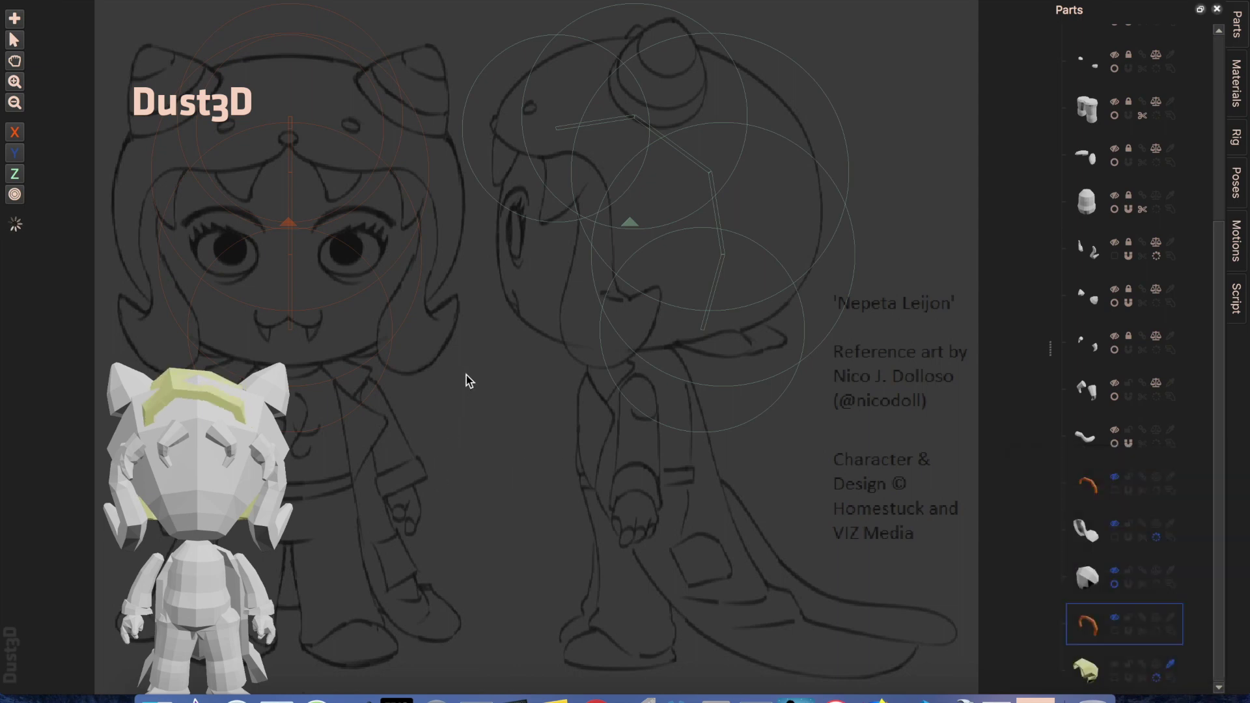
Step: Enlarge all of the hat's nodes together, checking the fit from the side and the back
double_click(724, 306)
scroll(553, 402, up, 3)
scroll(552, 402, up, 6)
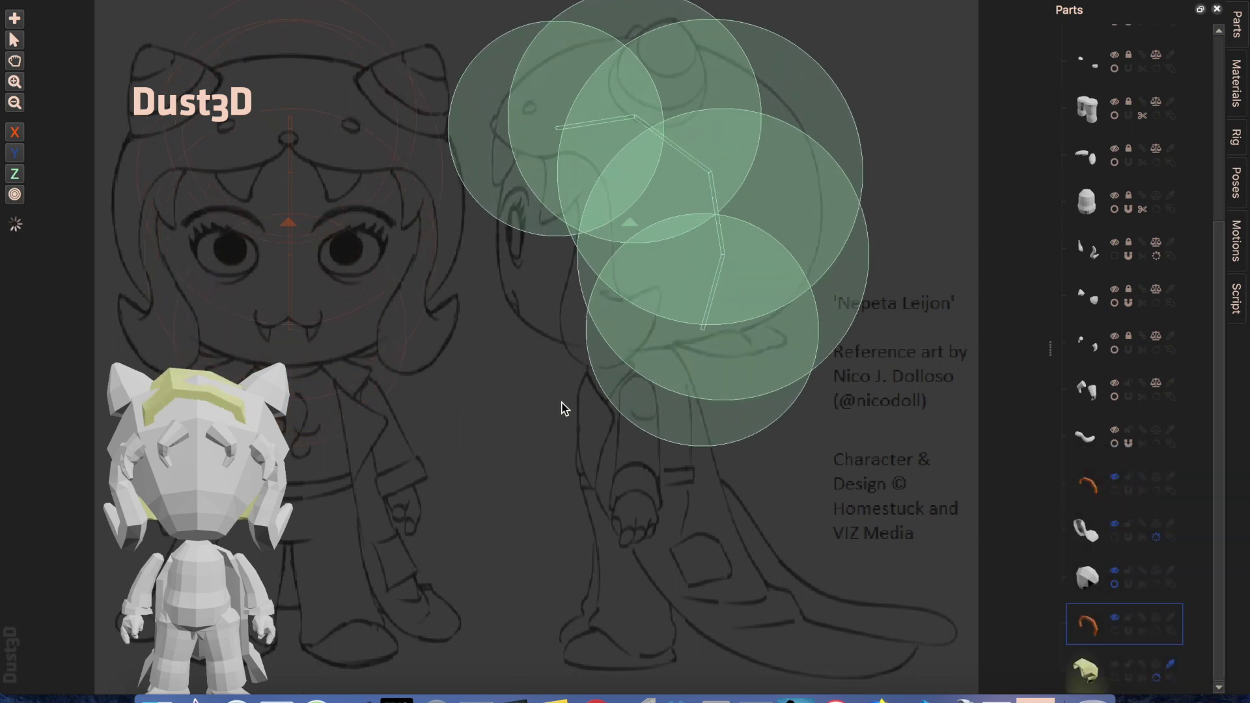
middle_drag(391, 488, 291, 500)
drag(290, 498, 170, 474)
scroll(553, 480, up, 2)
scroll(552, 481, up, 3)
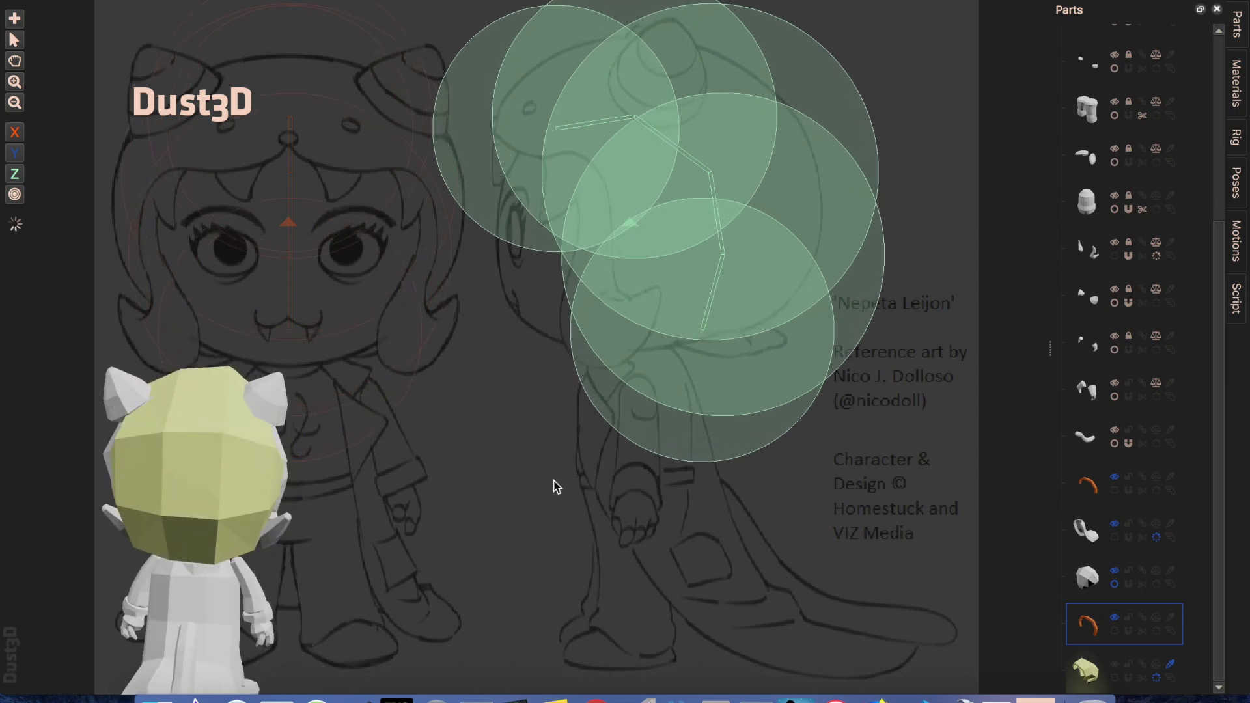
Step: Read the mesh generation warning and shrink all of the hat's nodes slightly together
drag(291, 526, 692, 505)
scroll(692, 505, down, 2)
drag(1221, 560, 1217, 635)
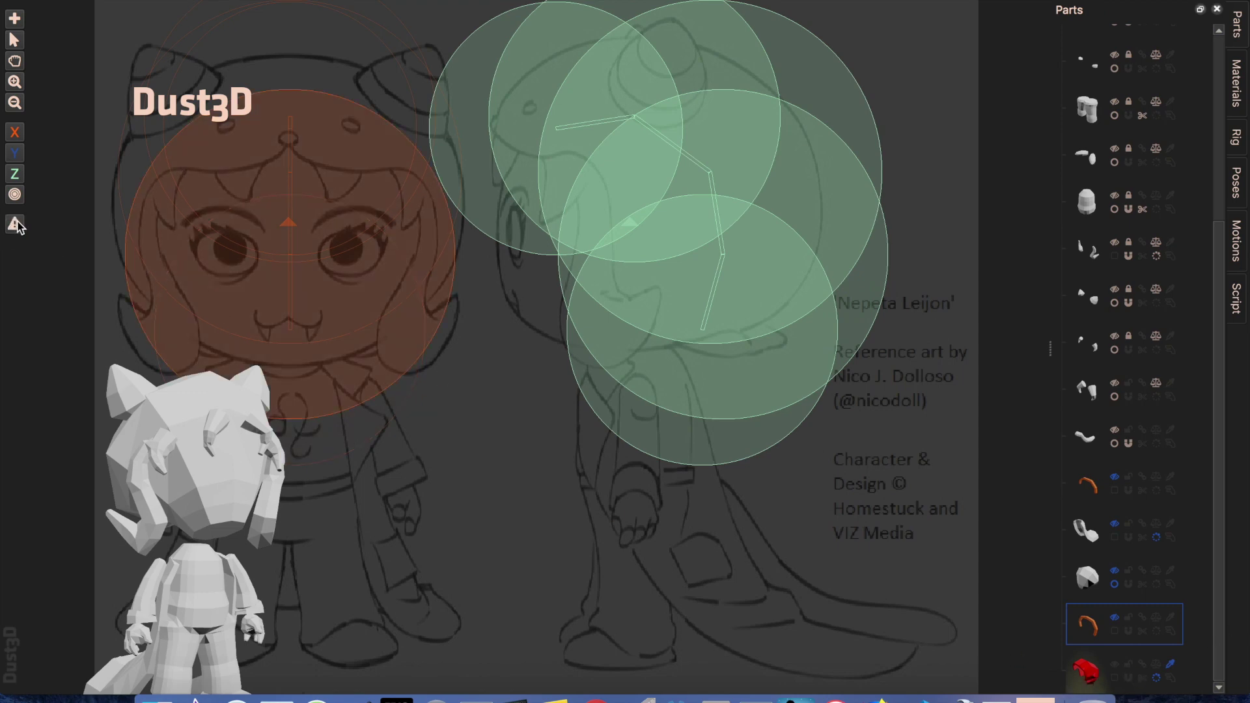
mouse_move(16, 224)
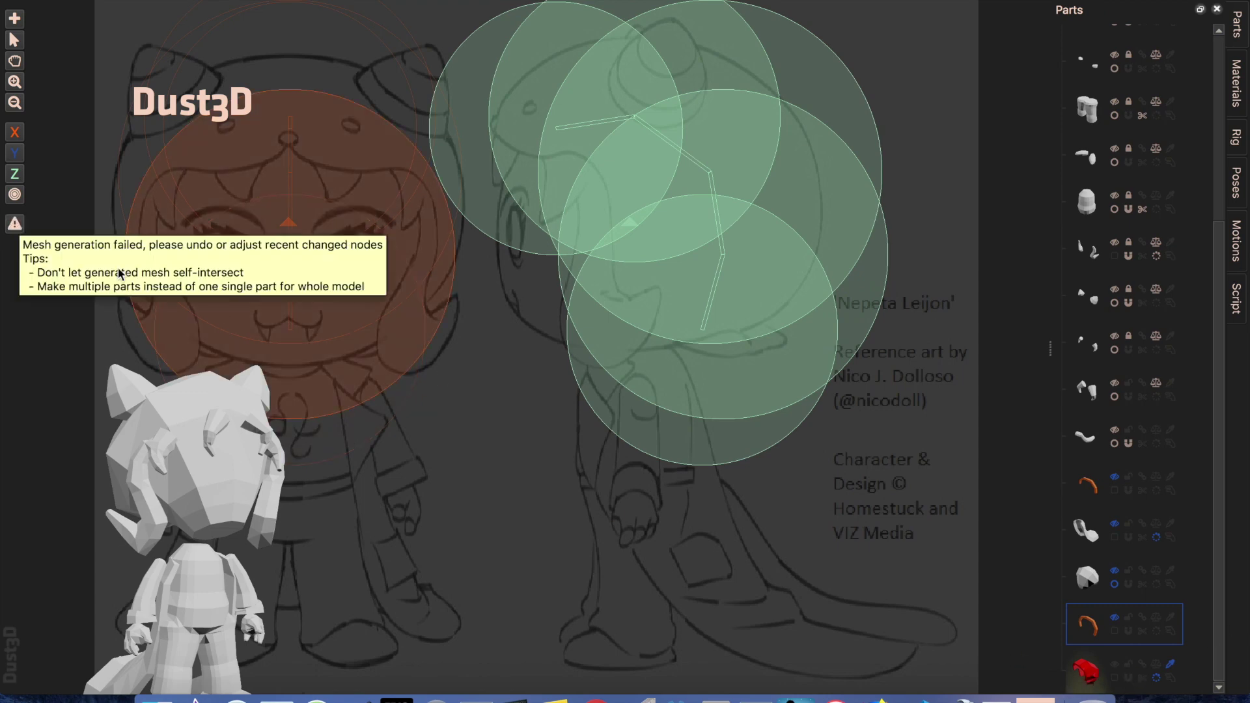
middle_drag(347, 484, 312, 514)
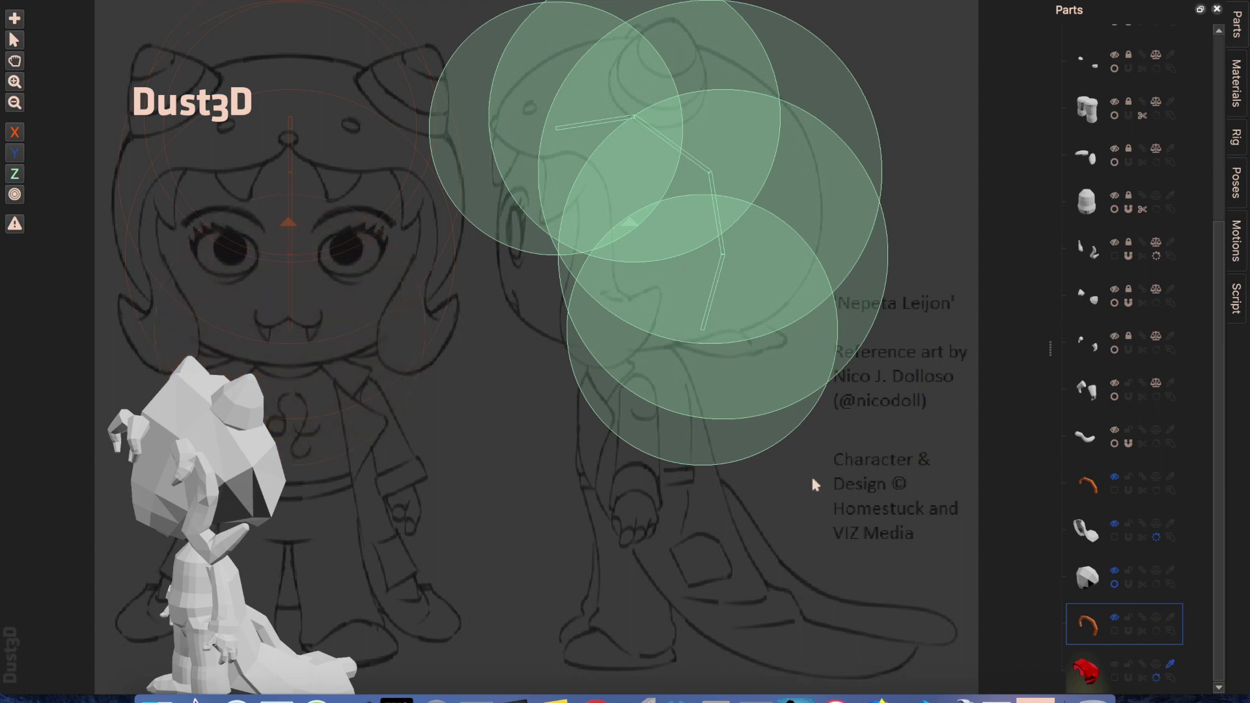
scroll(812, 481, down, 3)
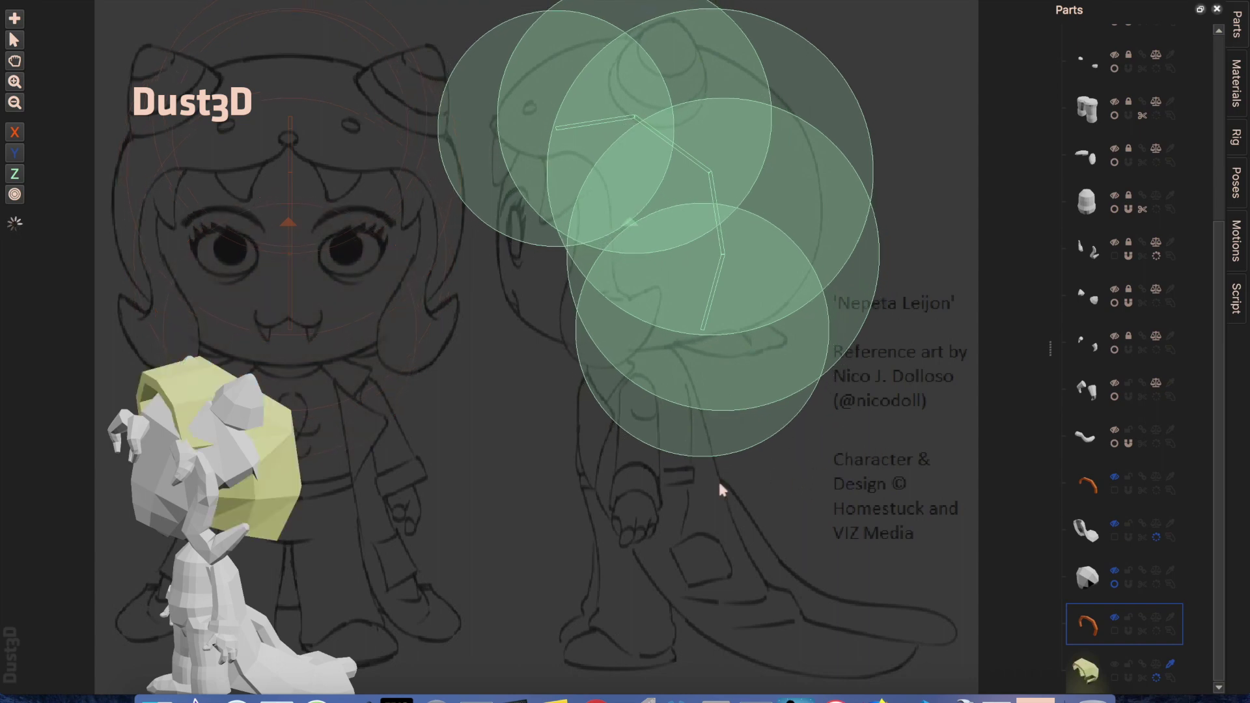
Step: Show the hat's arch cut face in the canvas and adjust its lower end nodes to widen the opening
click(1114, 616)
click(735, 572)
drag(570, 525, 582, 520)
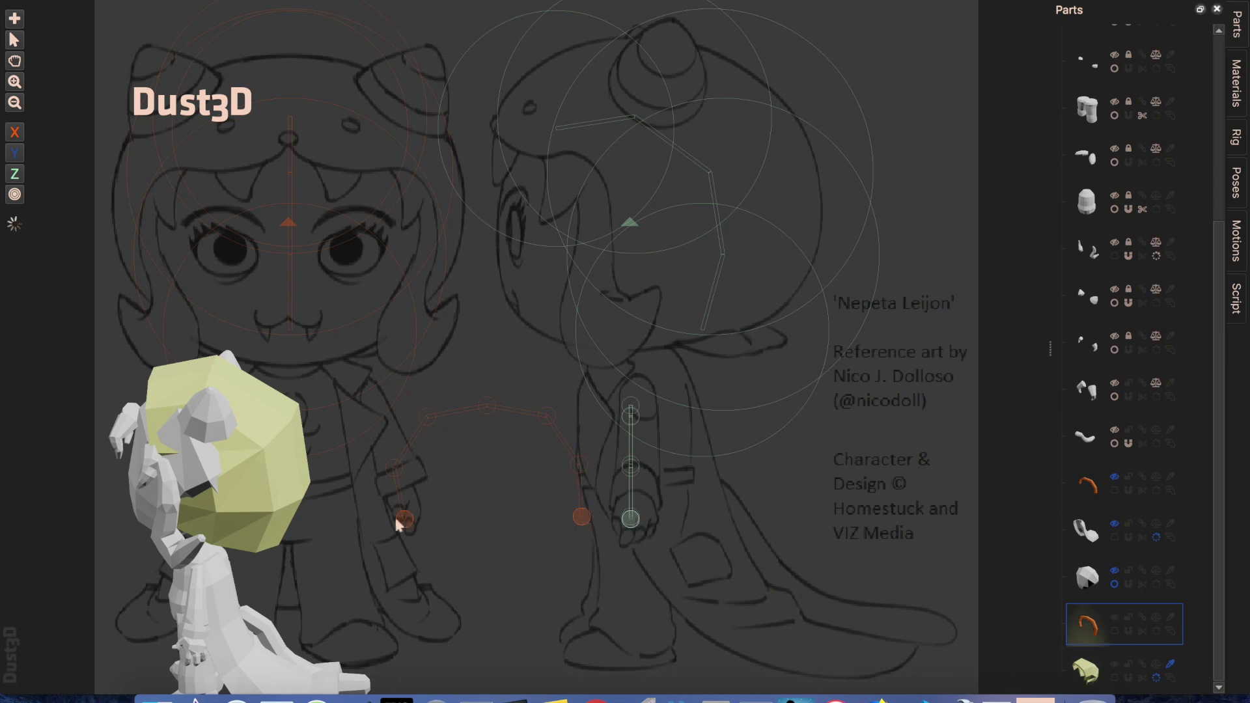
drag(399, 524, 382, 520)
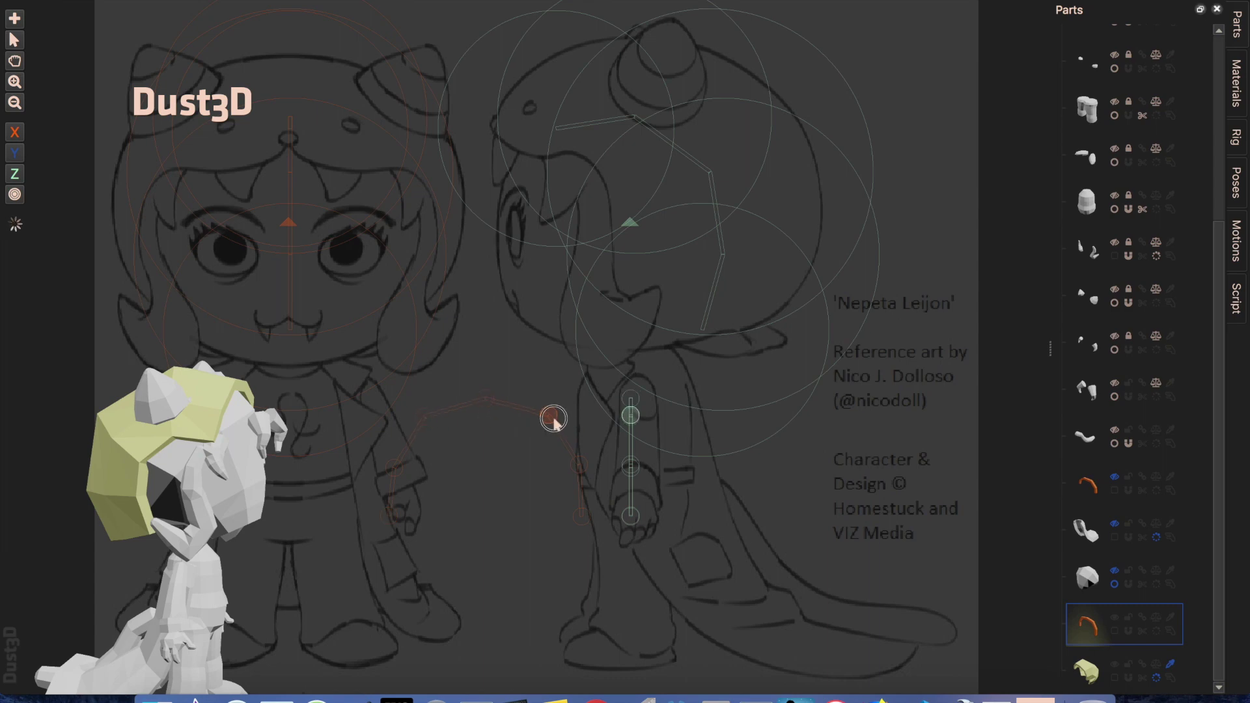
Step: Move the hat's front node slightly forward and down over the forehead, shrink it a little, and inspect the hat from several angles
click(503, 148)
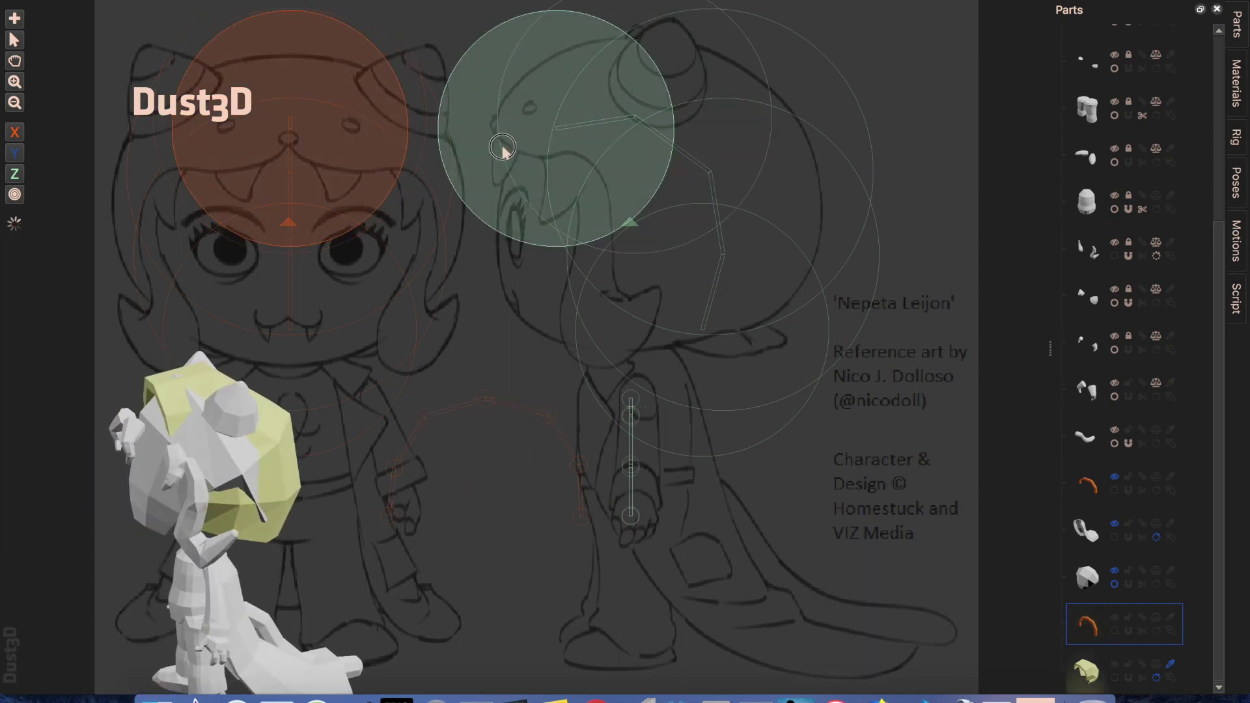
drag(502, 148, 484, 177)
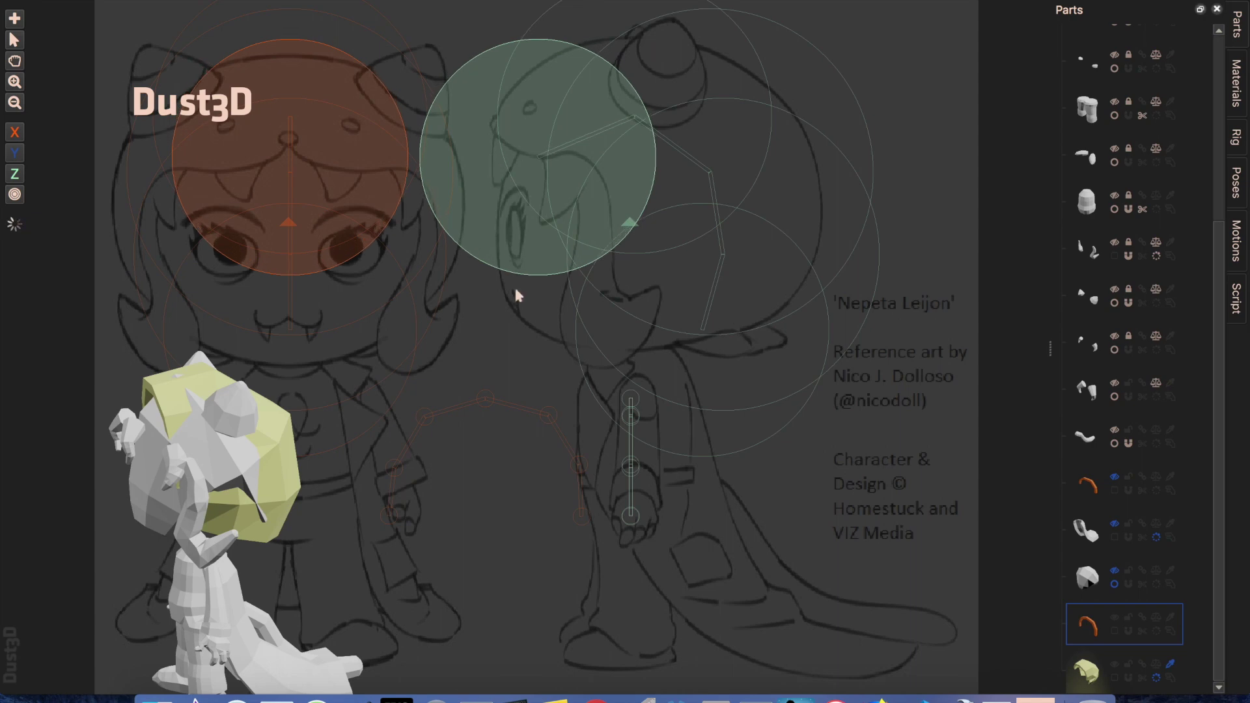
middle_drag(300, 555, 486, 523)
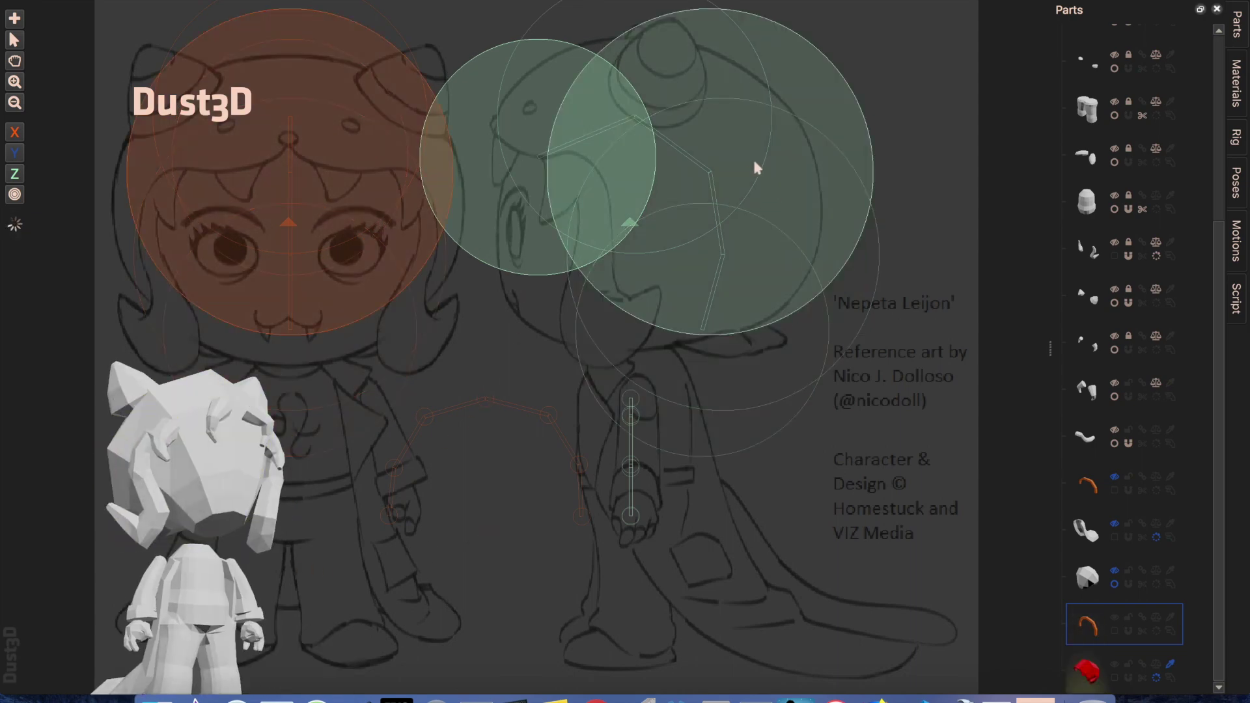
drag(488, 208, 499, 198)
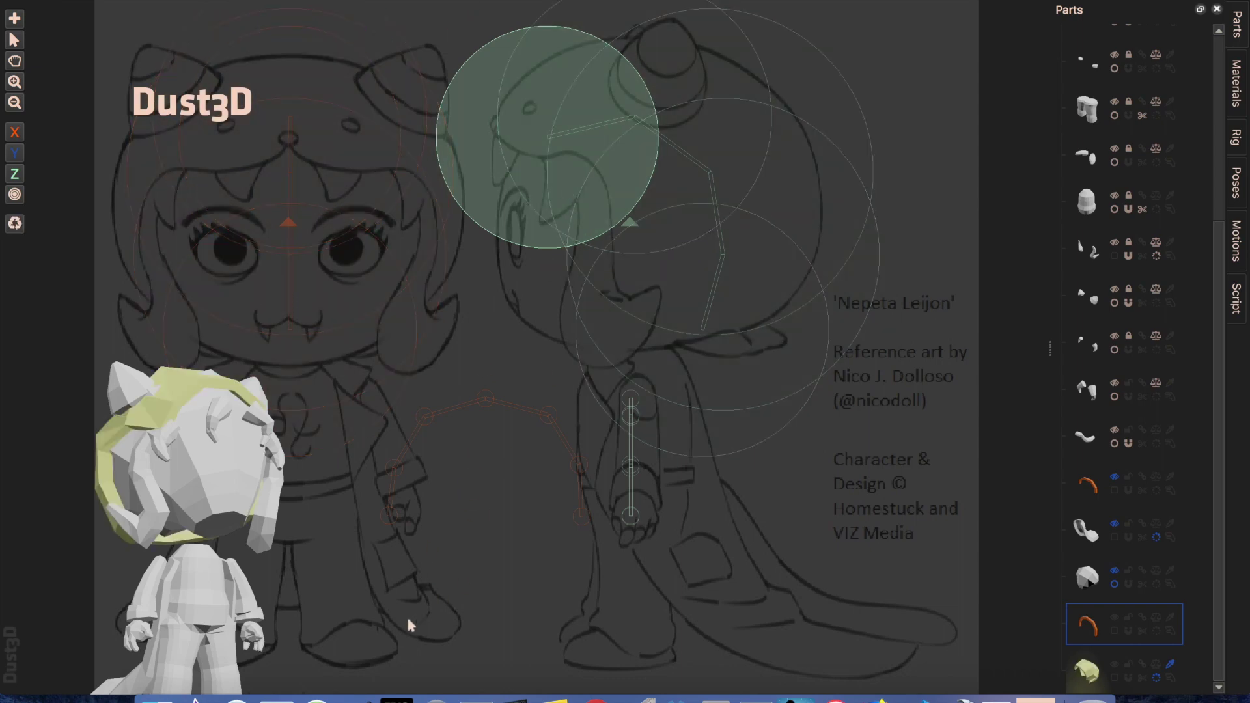
middle_drag(407, 618, 274, 609)
middle_drag(466, 615, 625, 494)
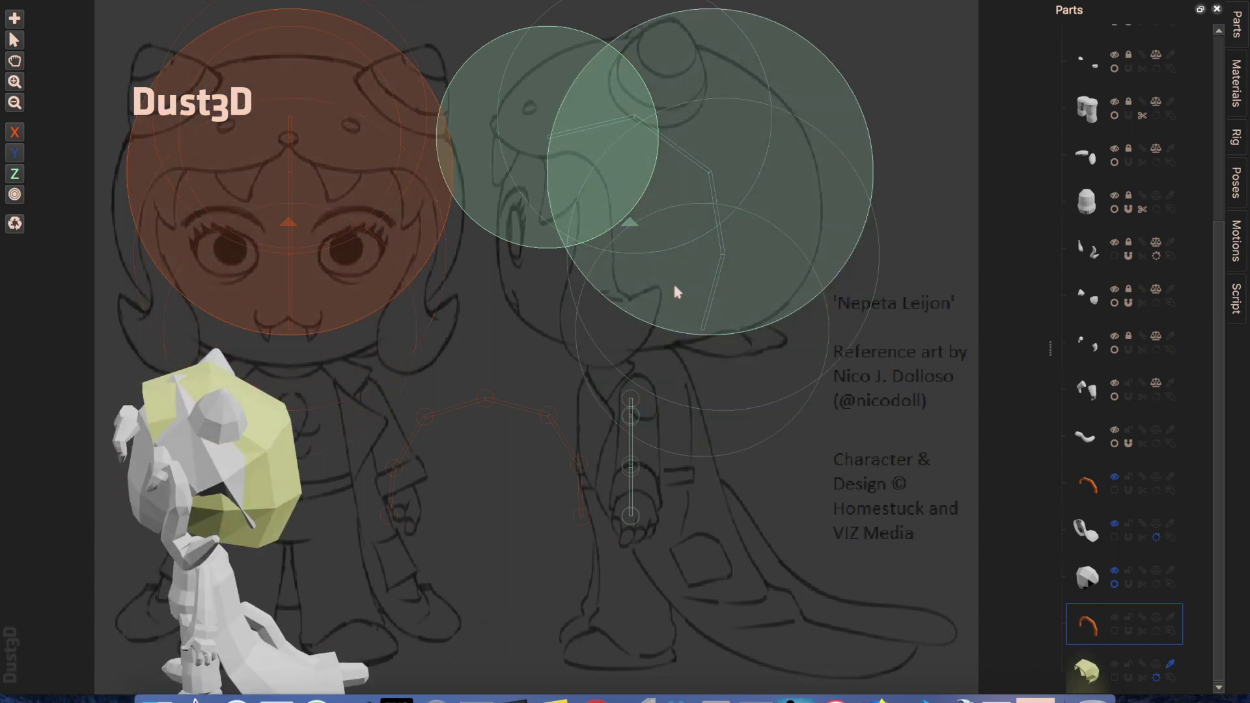
Step: Show the head part in the canvas and shrink all of its nodes slightly so that it fits inside the hat
right_click(1082, 639)
click(948, 621)
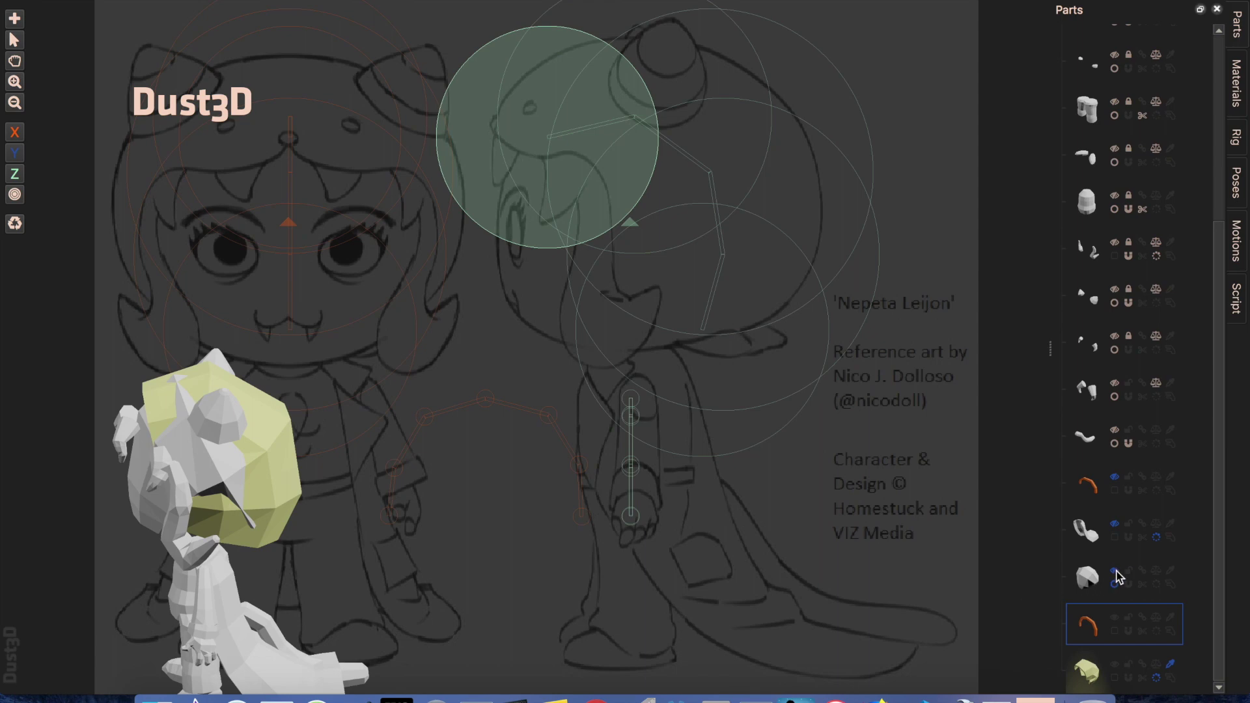
double_click(552, 325)
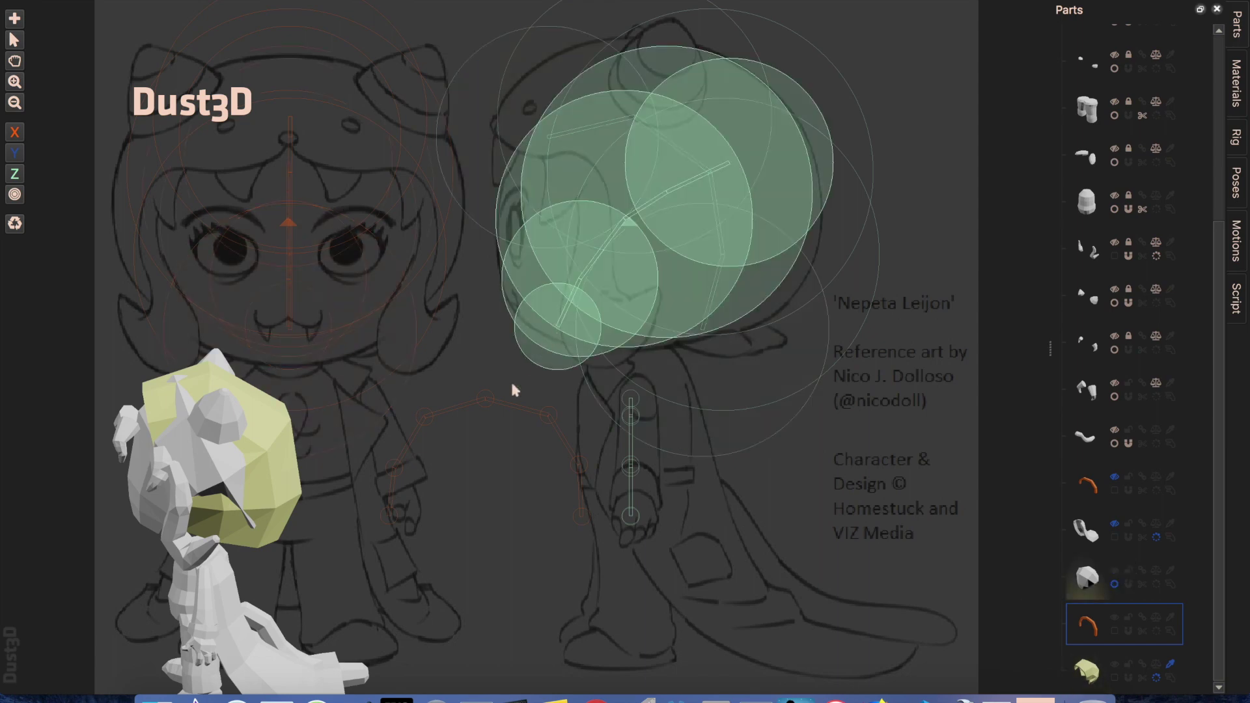
scroll(482, 353, down, 2)
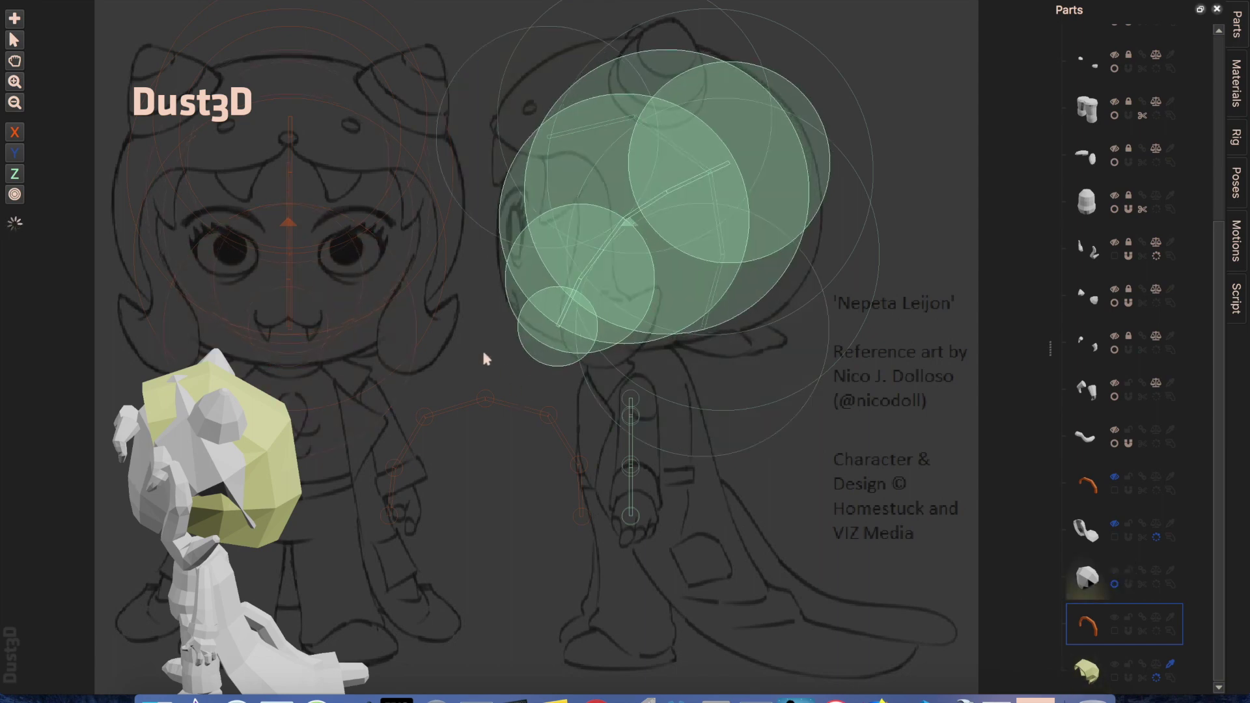
middle_drag(242, 499, 328, 482)
scroll(499, 361, down, 2)
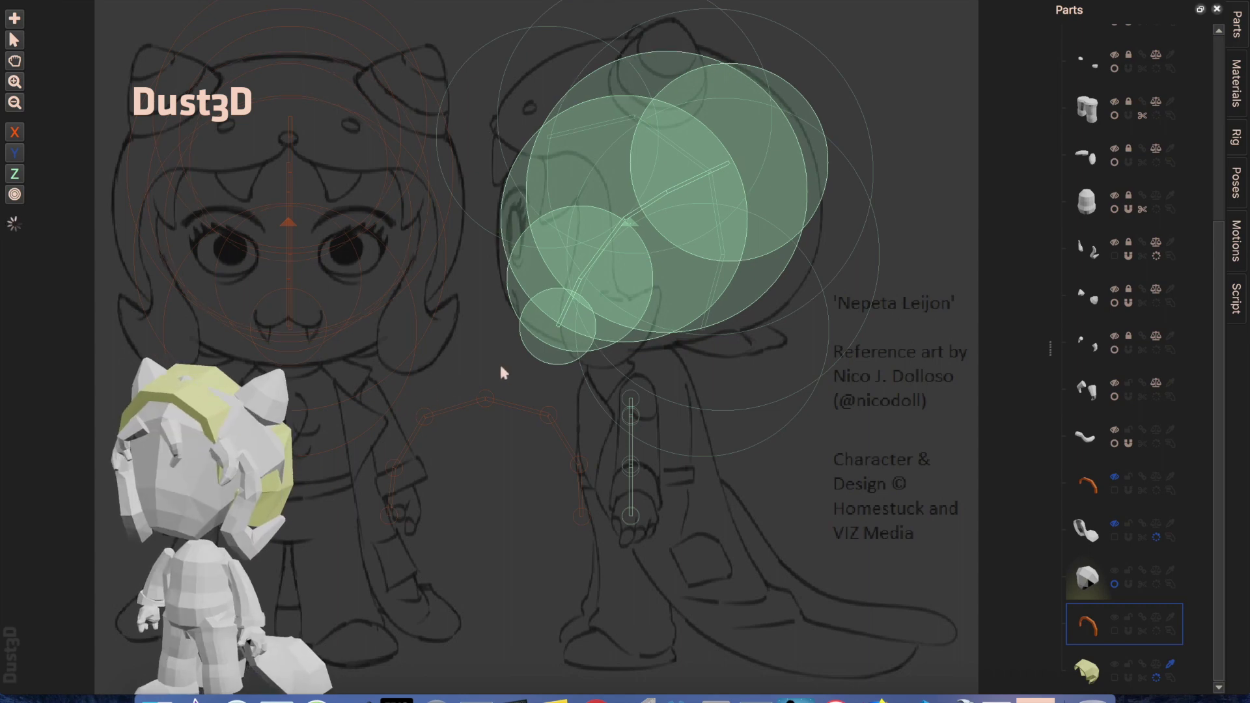
Step: Shrink the head's large central node further, nudge it slightly upward, and inspect the head and hat from all around
click(456, 373)
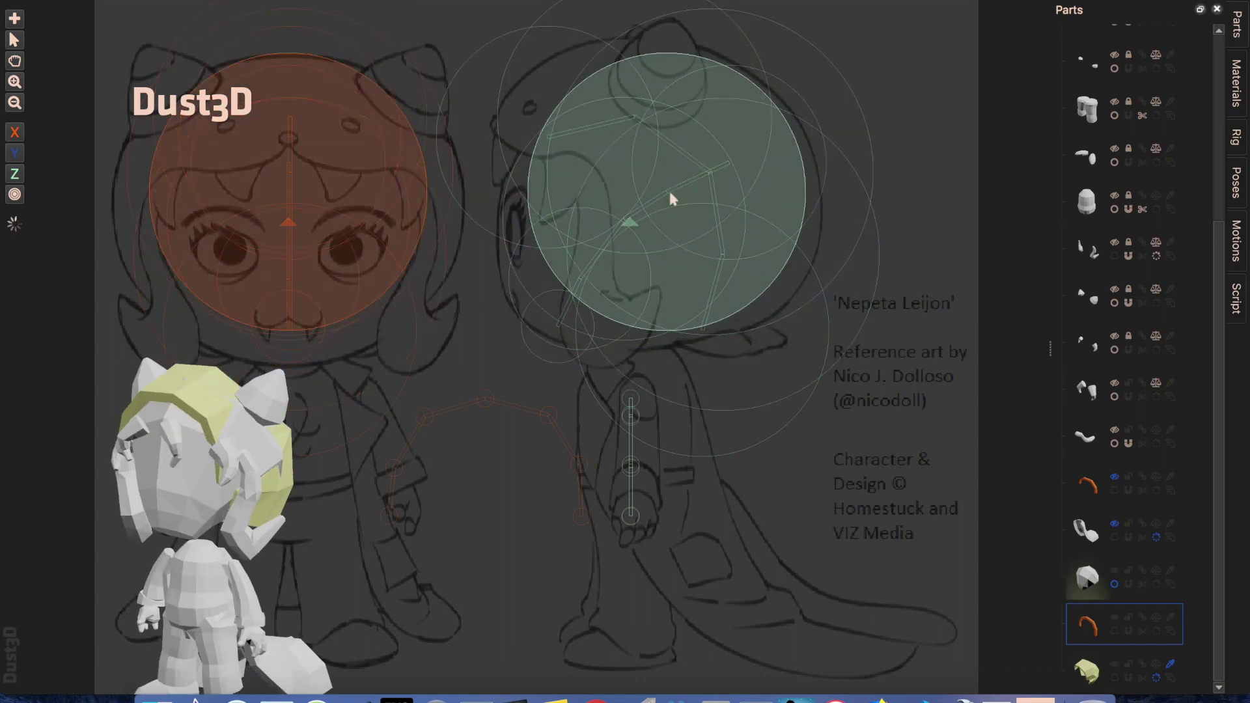
scroll(670, 193, down, 5)
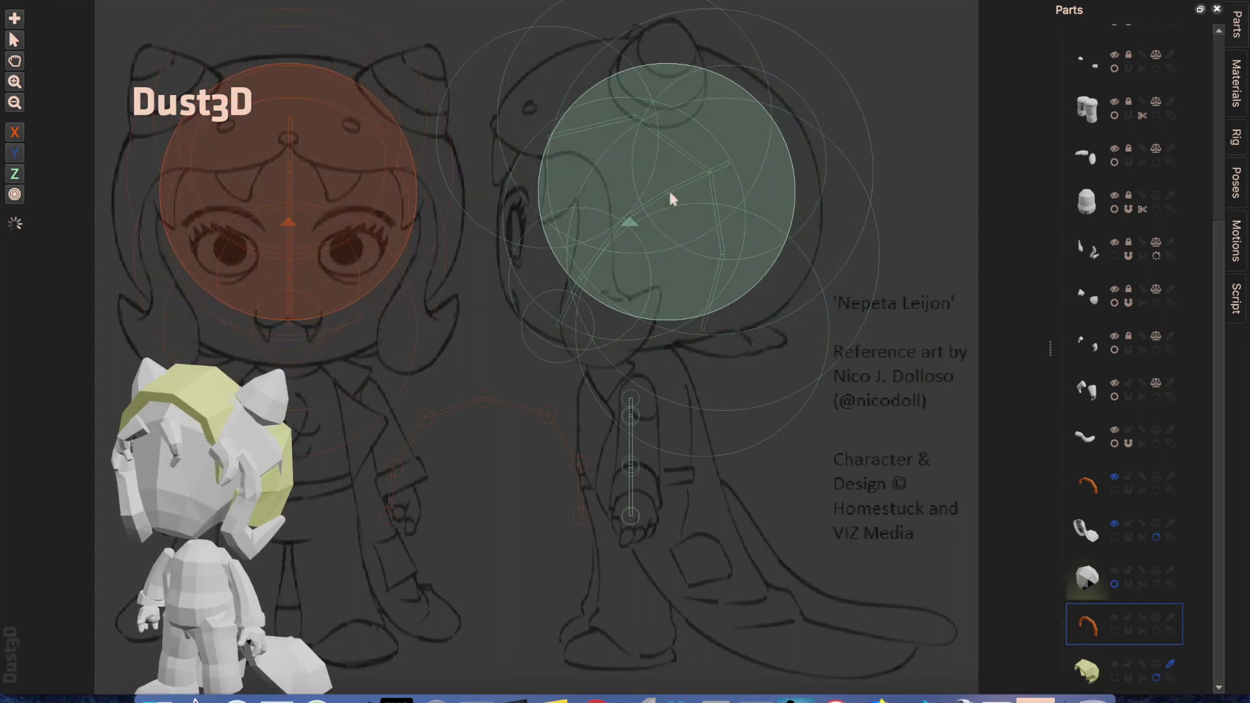
drag(667, 202, 666, 195)
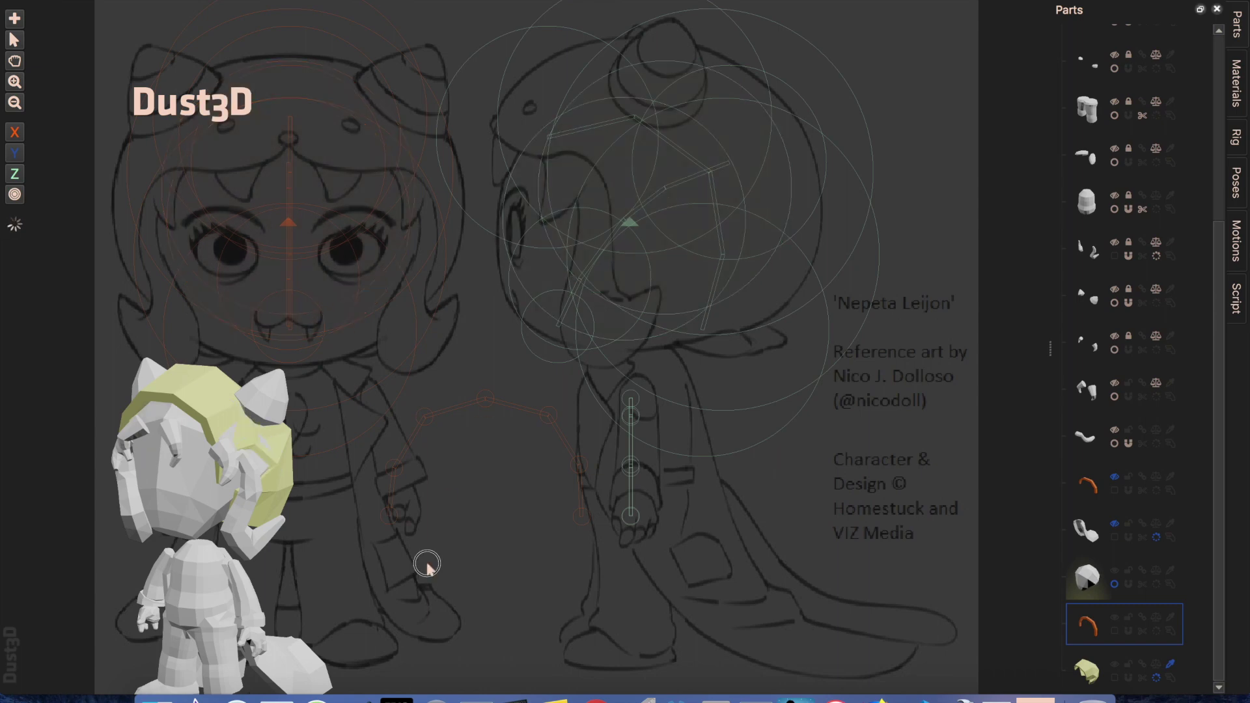
middle_drag(427, 564, 1, 539)
drag(4, 543, 477, 565)
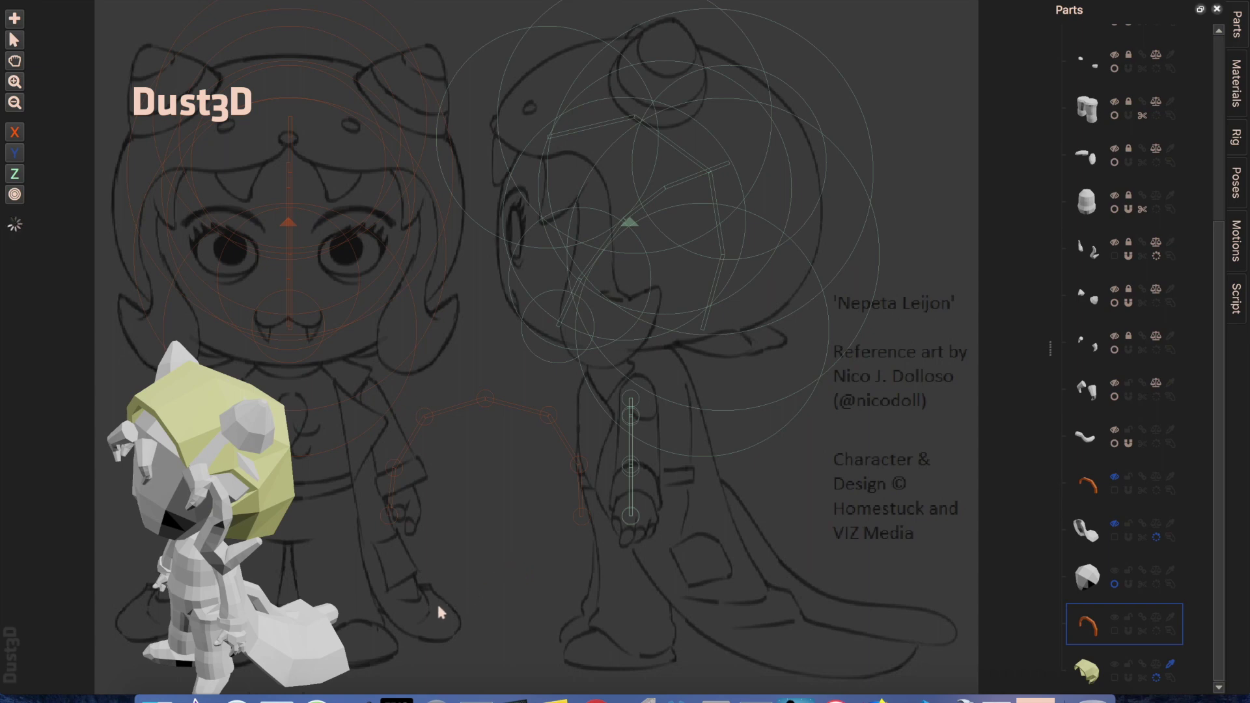
mouse_move(409, 521)
shift+middle_down()
mouse_move(489, 416)
mouse_move(516, 305)
shift+middle_up()
middle_drag(433, 544, 184, 542)
drag(187, 548, 459, 573)
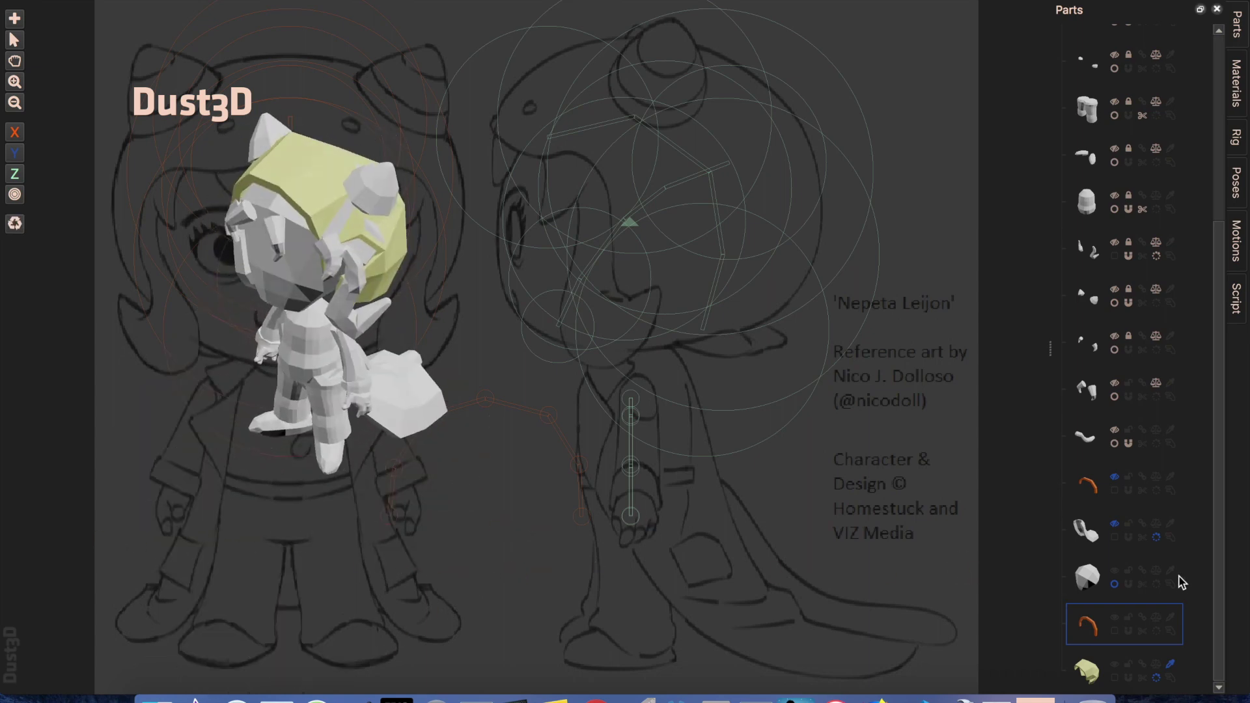
Step: Show the coat part in the canvas, set its colour to light green, and inspect the coloured coat from the side
click(1156, 534)
click(1114, 526)
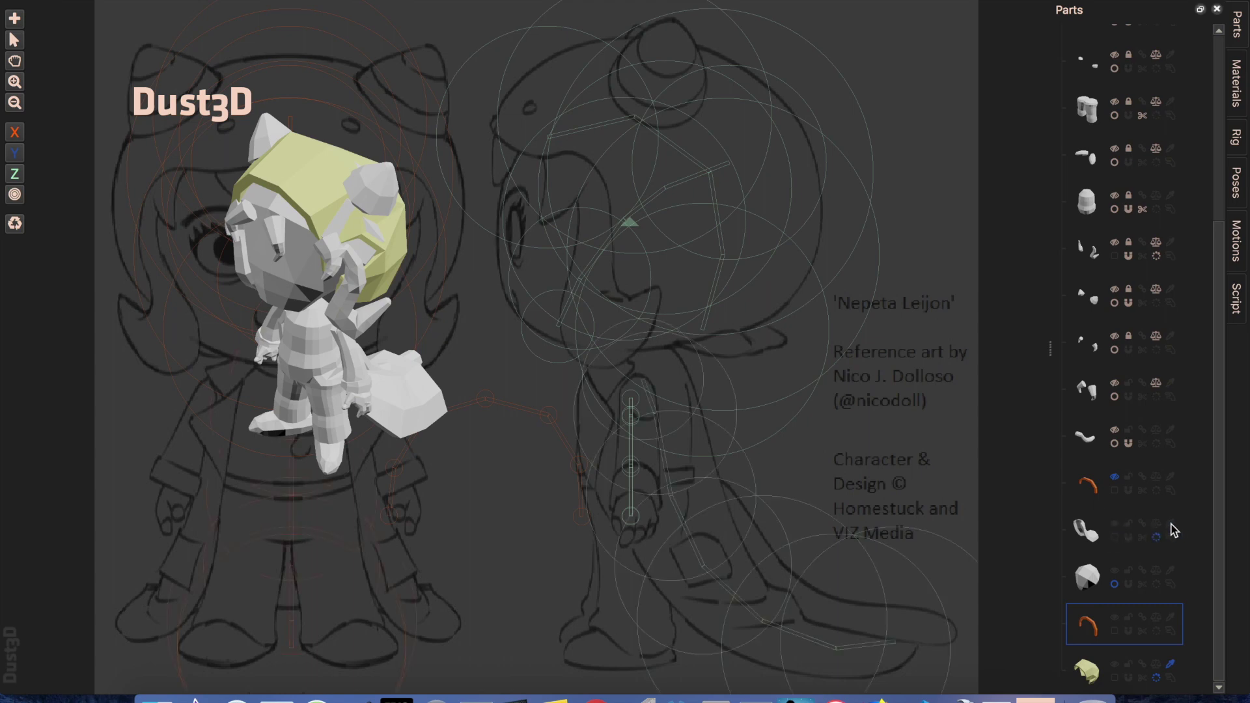
click(1170, 525)
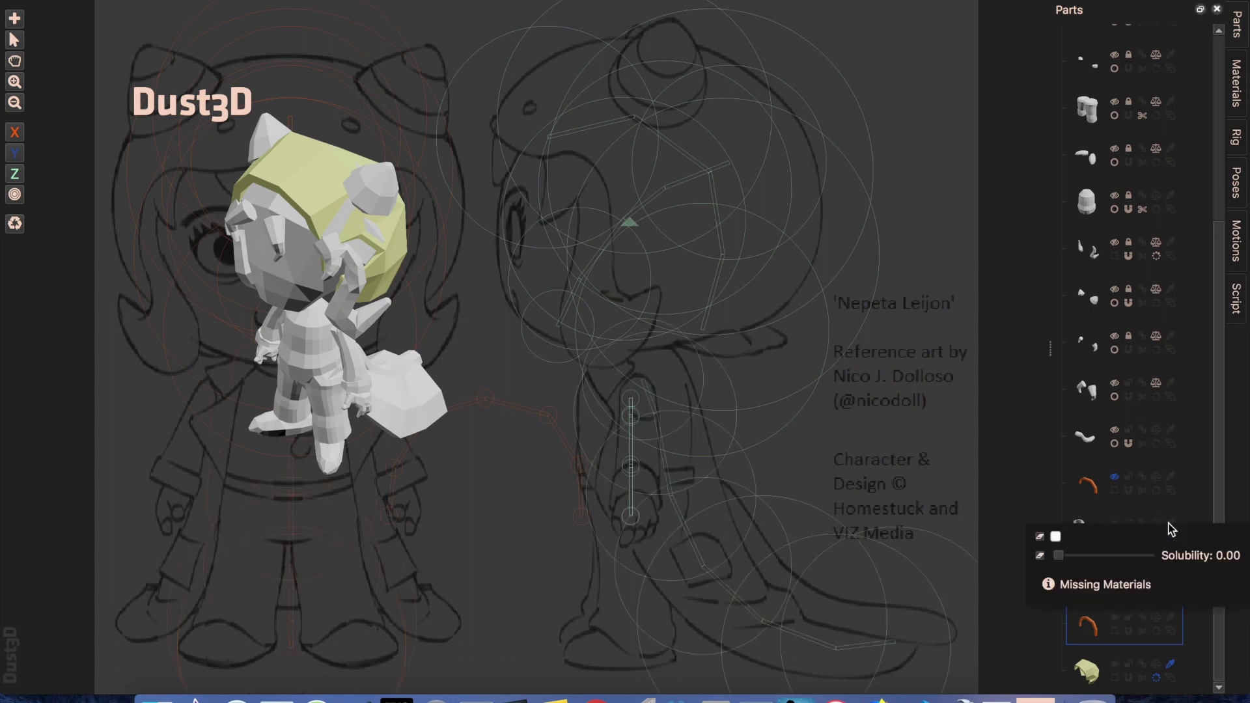
click(1059, 538)
click(1170, 525)
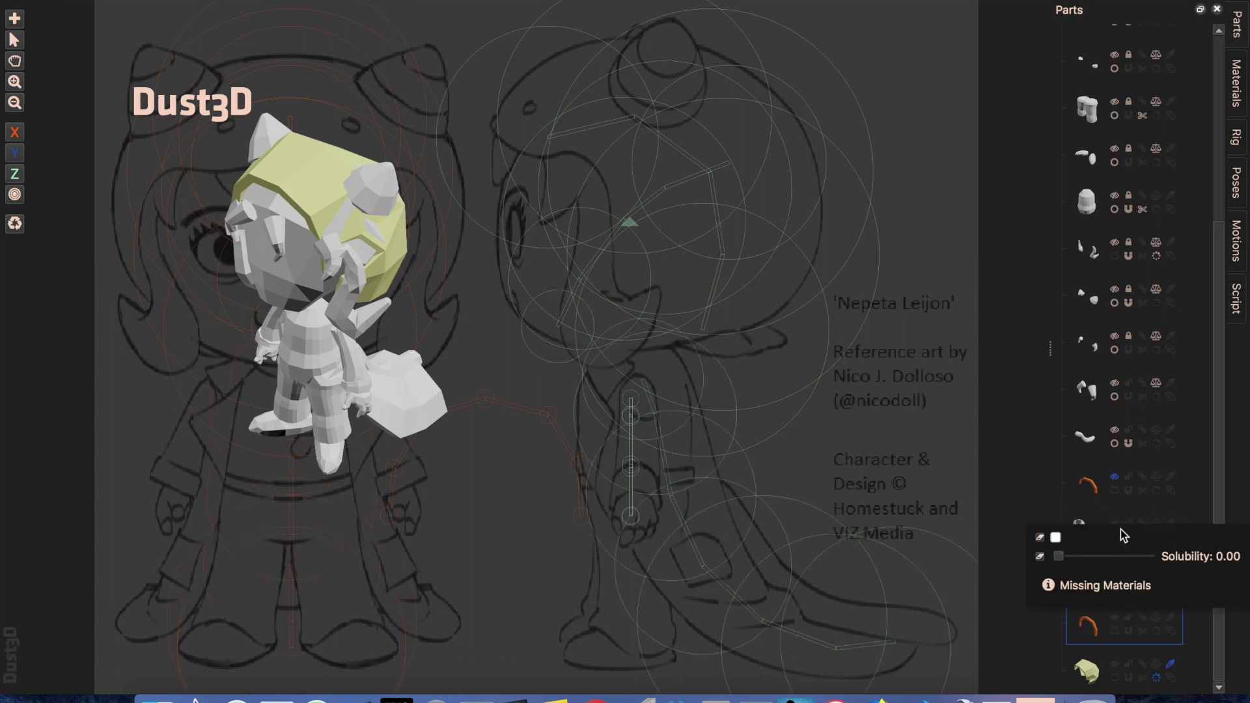
click(1055, 537)
click(1149, 349)
click(1202, 552)
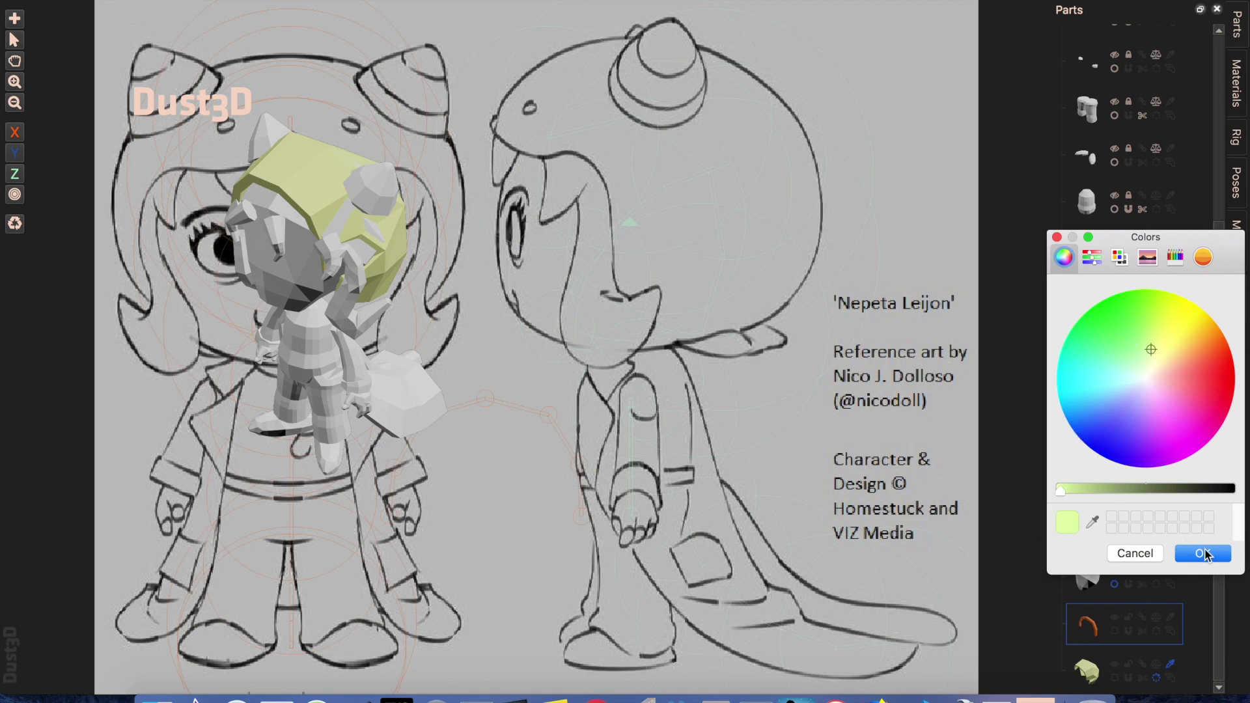
middle_drag(406, 462, 382, 450)
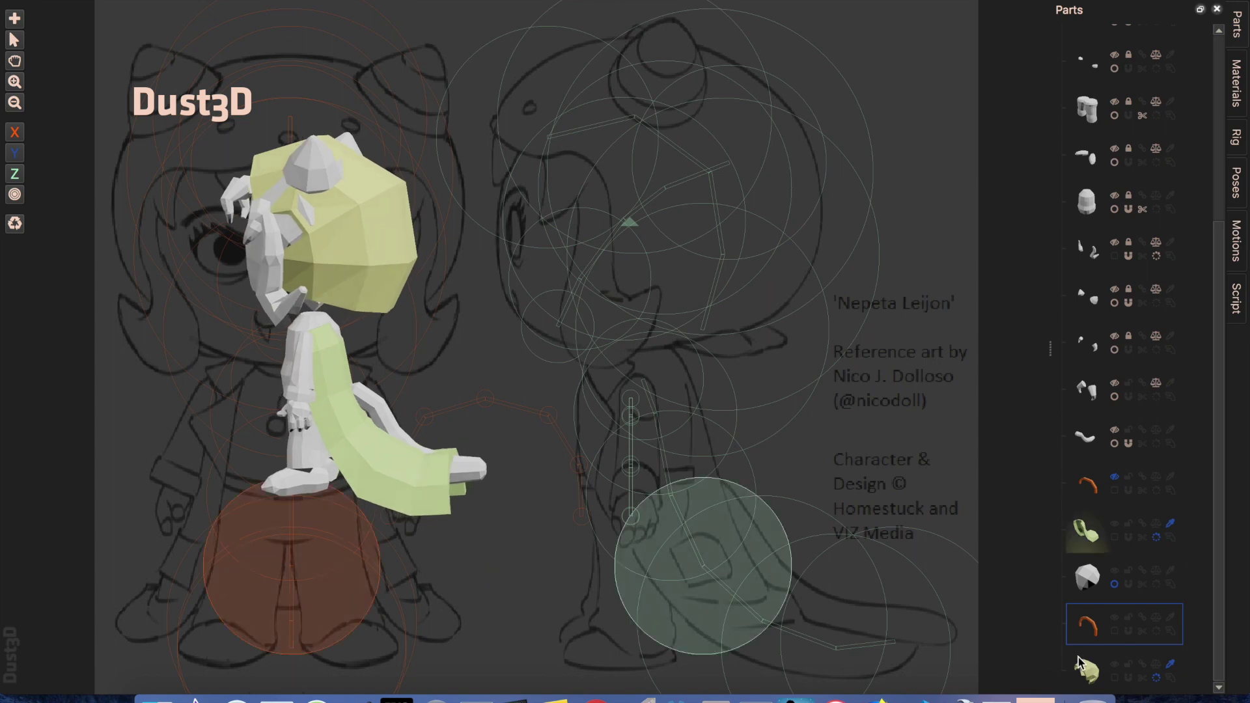
Step: Show all parts in the canvas and inspect the whole character from behind and from the side
right_click(1098, 641)
click(1151, 565)
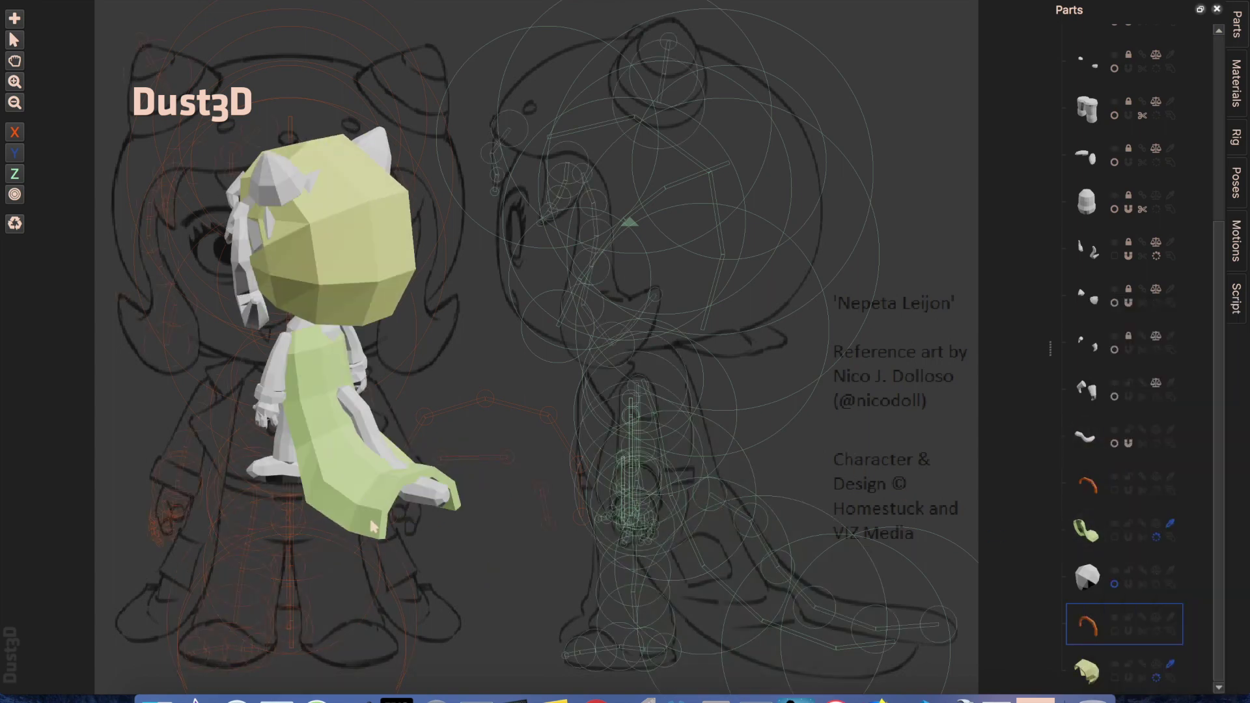
drag(709, 496, 684, 491)
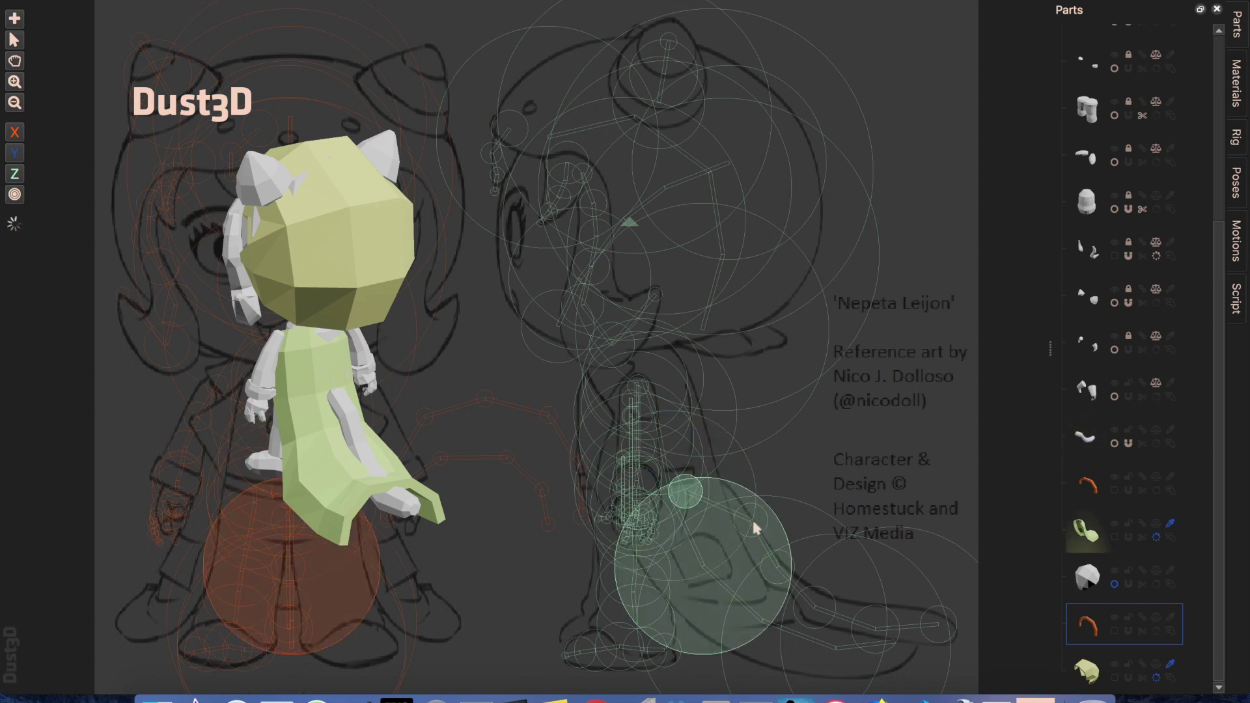
drag(749, 520, 738, 512)
click(730, 515)
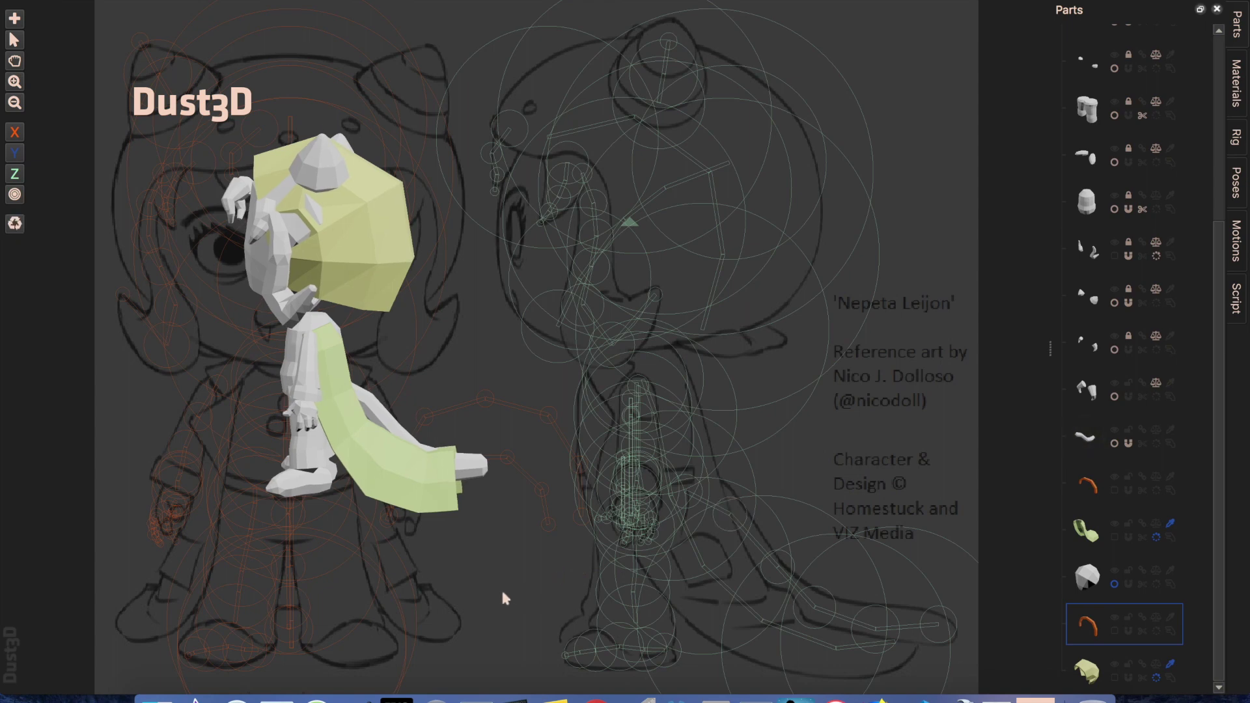
middle_drag(502, 590, 518, 571)
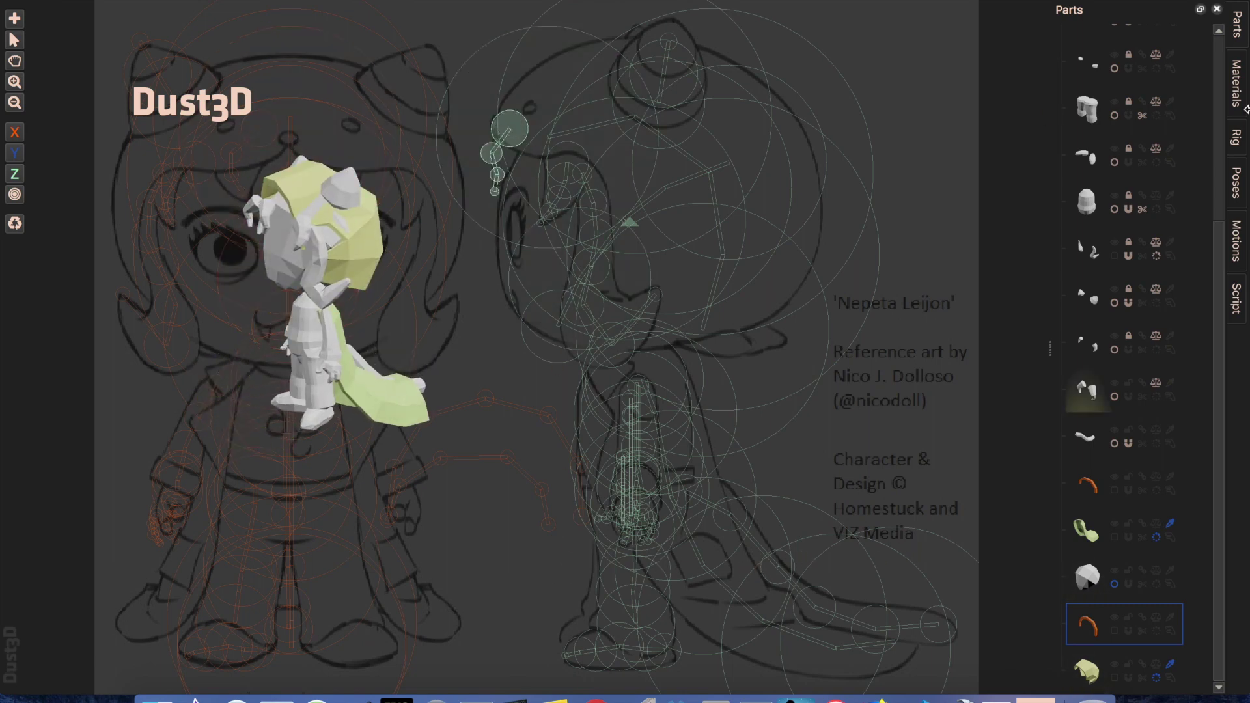
Step: Nudge all nodes of the forehead hair strands slightly backward towards the head in the side view
key(Right)
key(Right)
key(Right)
key(Right)
key(Right)
key(Right)
key(Right)
key(Right)
key(Right)
key(Right)
click(440, 357)
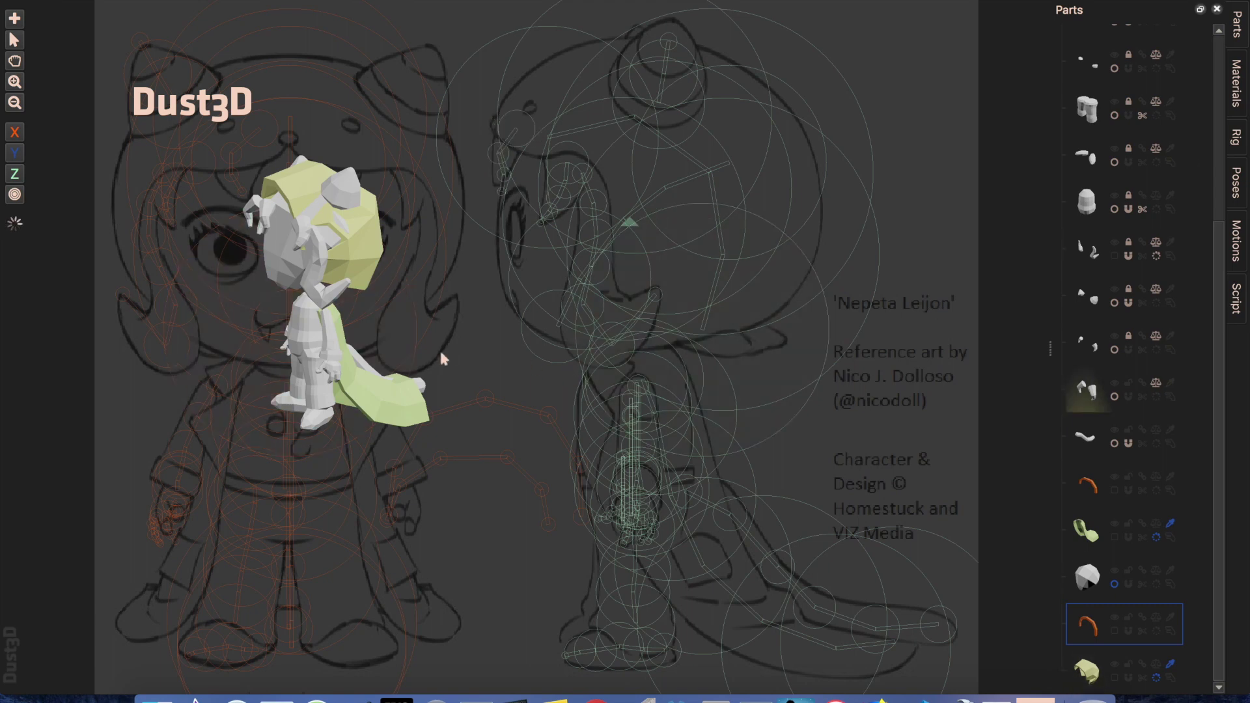
Step: Reselect the forehead hair strands, nudge them further back against the forehead, and inspect the character from the front and below
double_click(511, 123)
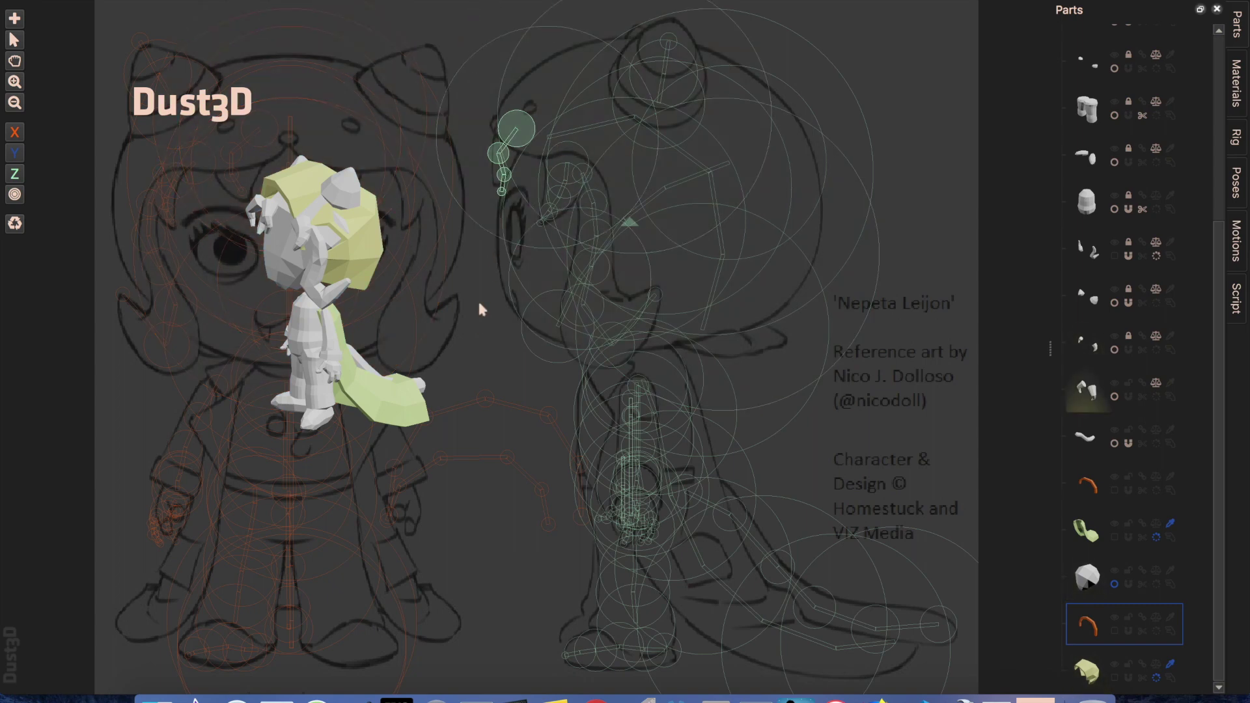
key(Right)
key(Right)
key(Right)
key(Right)
scroll(481, 309, up, 3)
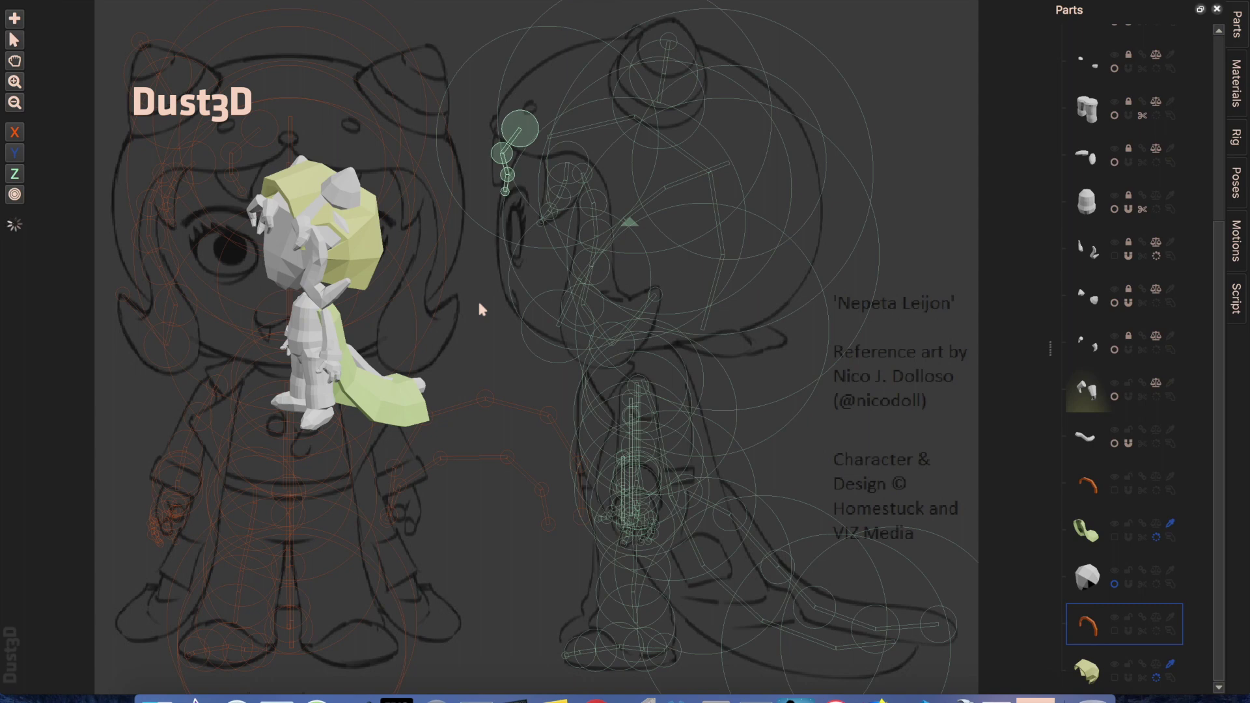
middle_drag(432, 362, 578, 380)
scroll(503, 372, up, 3)
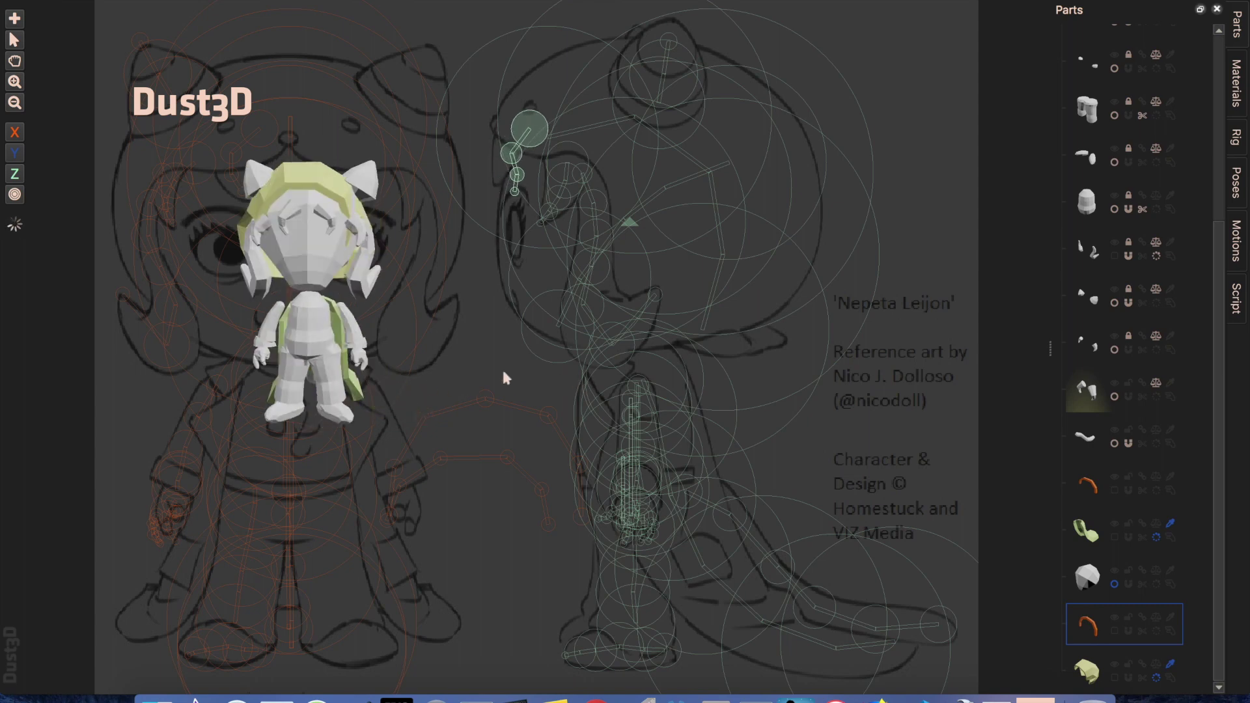
click(501, 367)
mouse_move(491, 354)
middle_down()
mouse_move(235, 362)
mouse_move(550, 336)
mouse_move(491, 351)
middle_up()
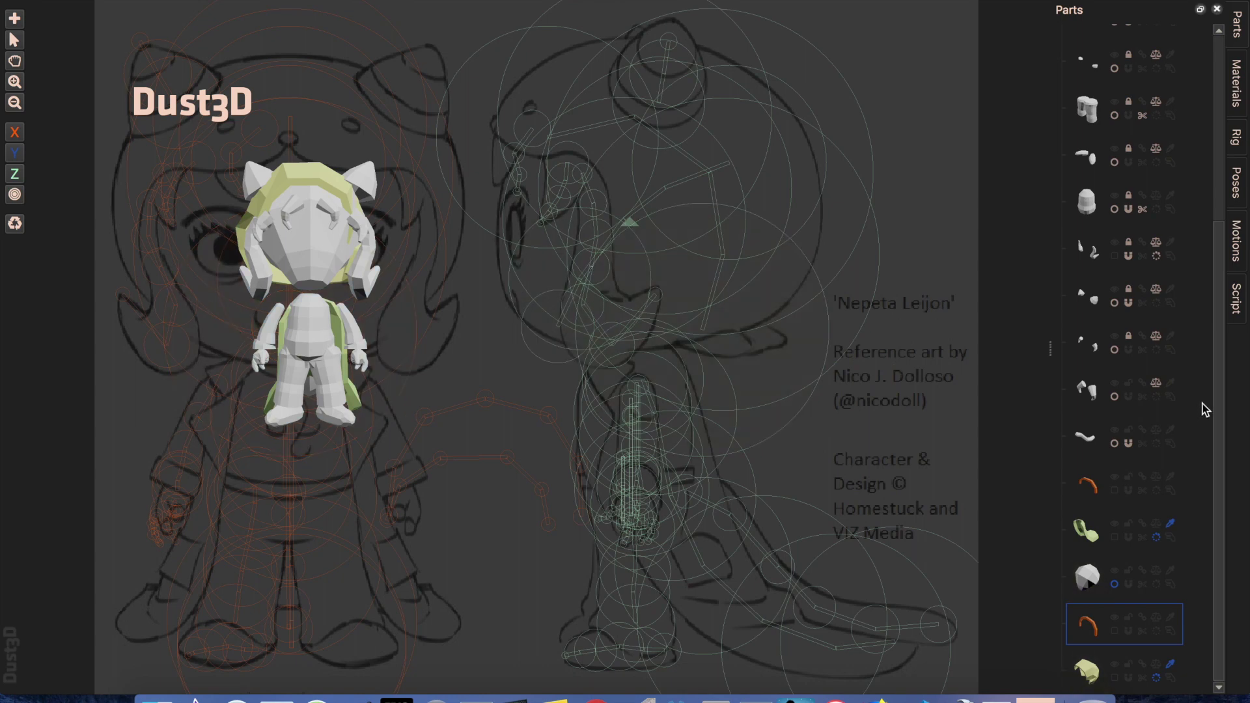
scroll(467, 357, up, 5)
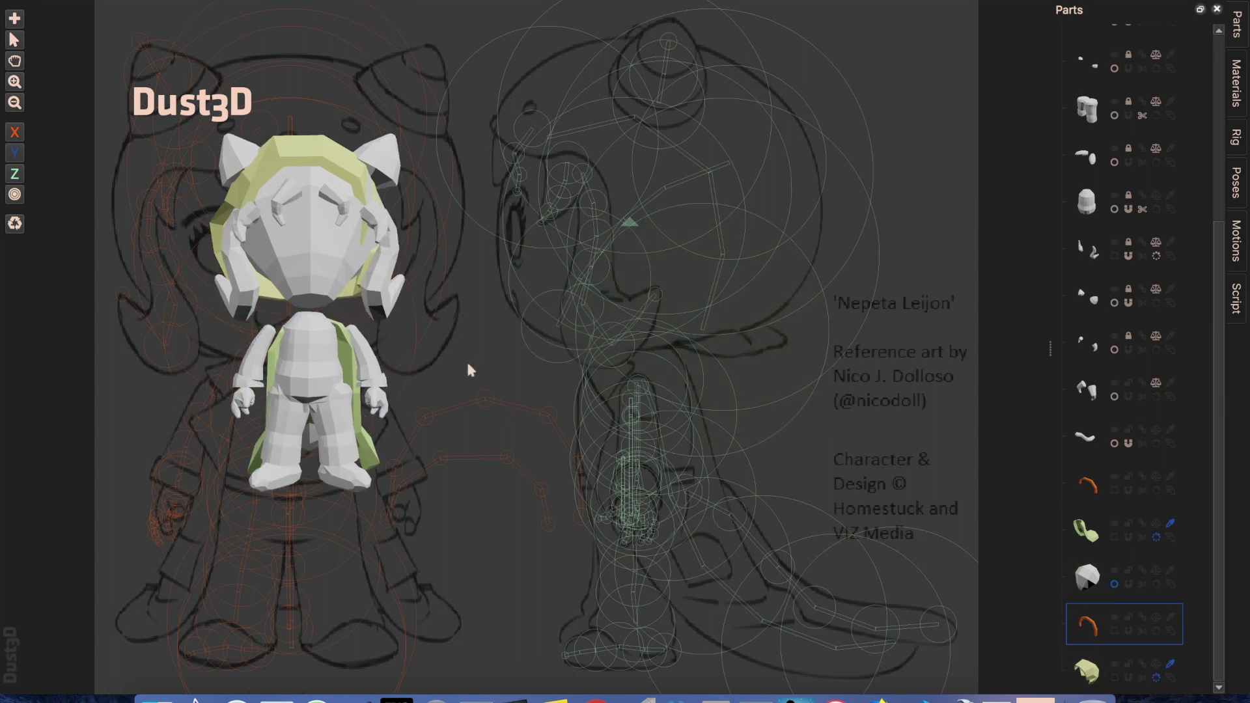
middle_drag(466, 375, 322, 388)
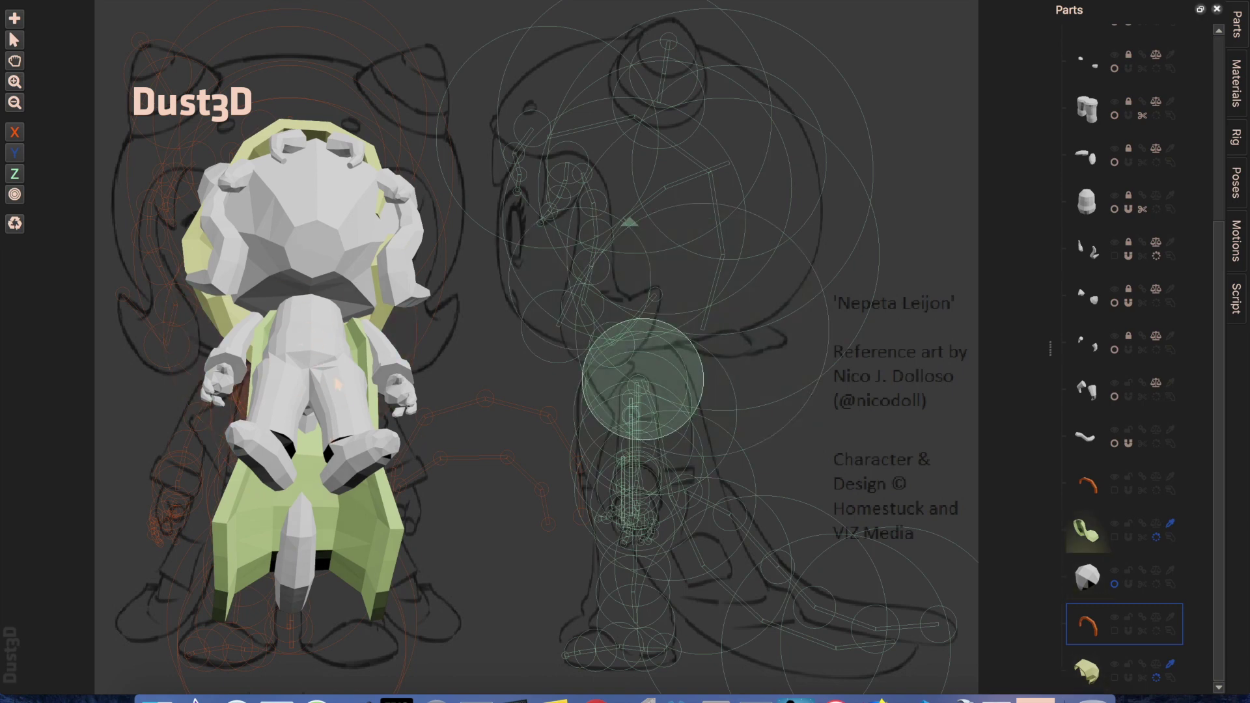
middle_drag(461, 342, 423, 417)
Step: Try the Uncombined mode on the legs part and inspect where the legs meet the body
drag(1216, 505, 1216, 488)
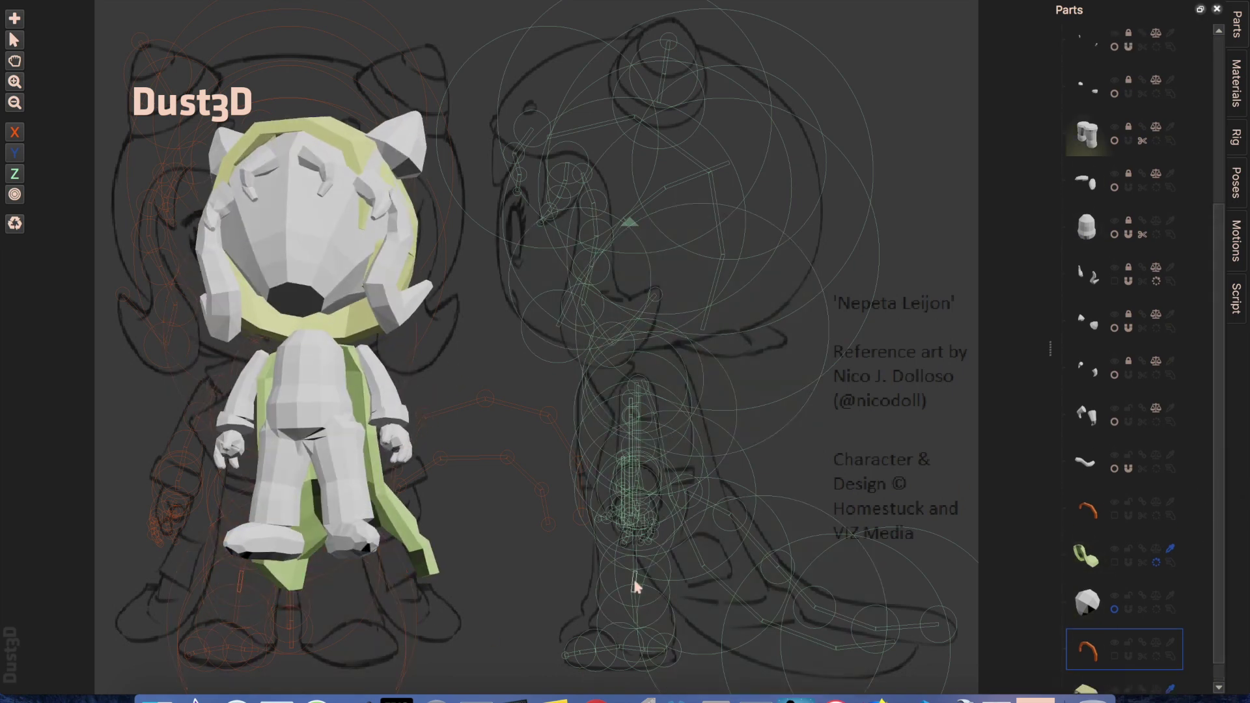
click(1119, 123)
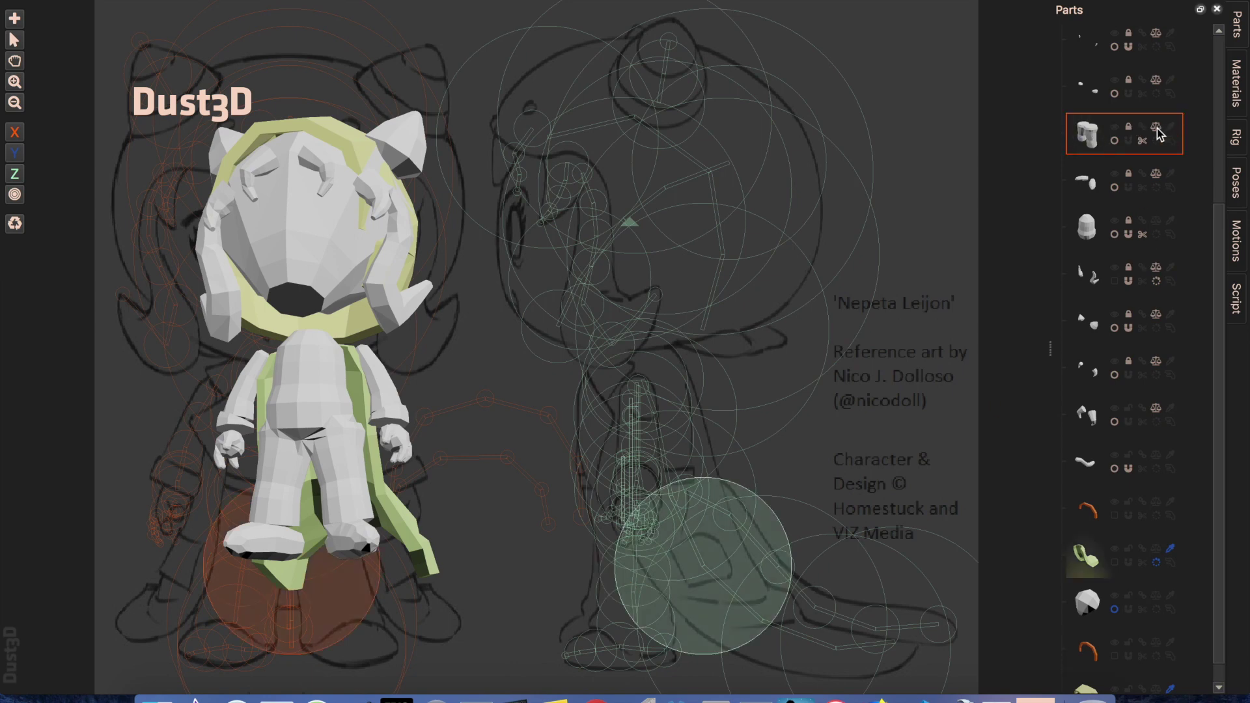
right_click(1094, 138)
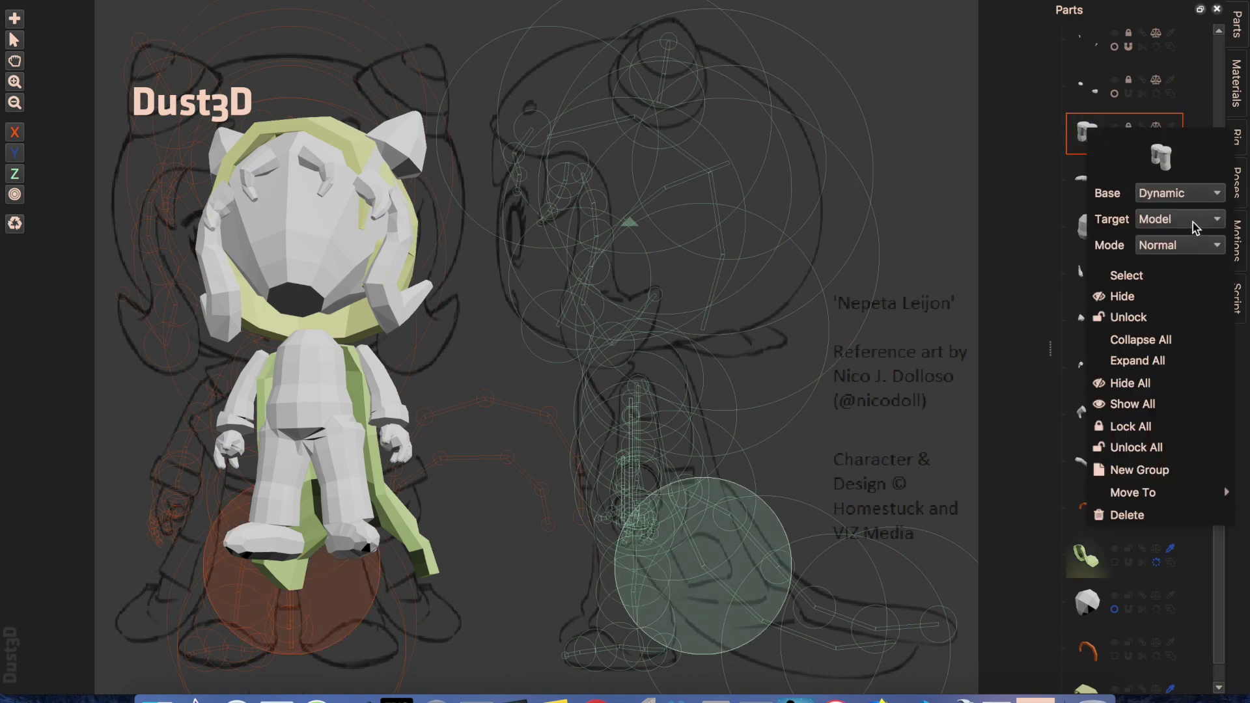
click(1165, 245)
click(1174, 288)
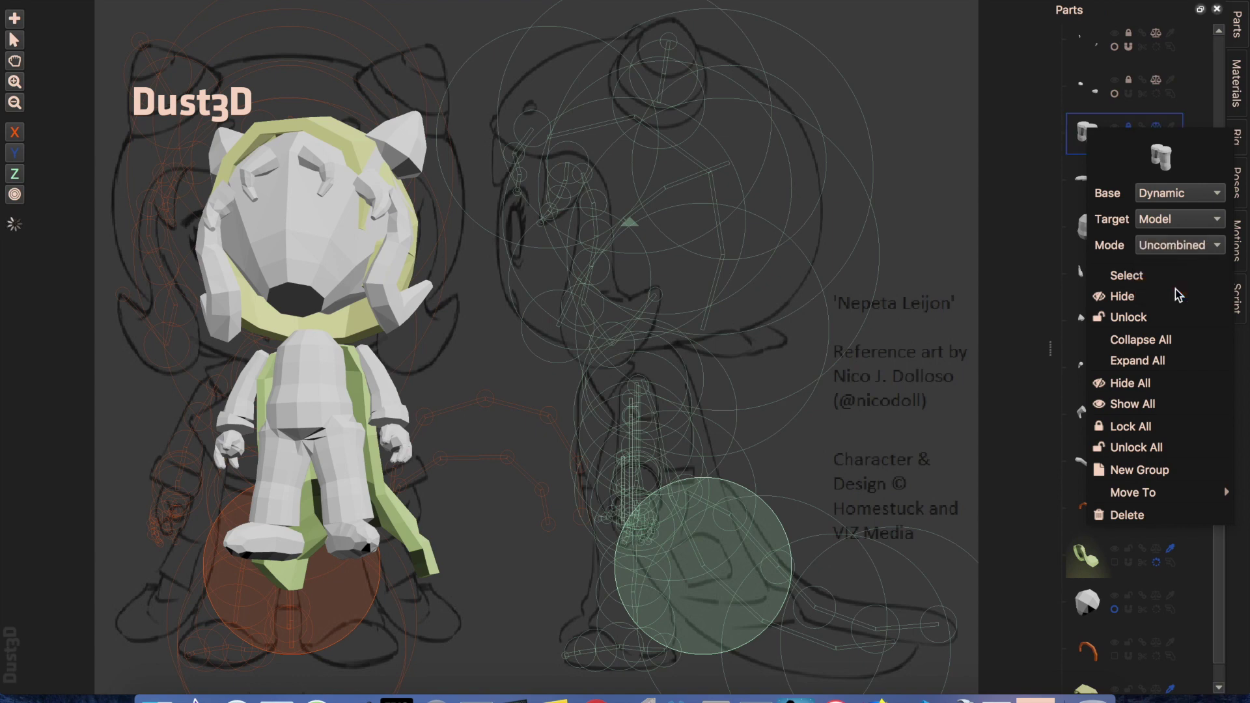
click(495, 544)
mouse_move(328, 446)
middle_down()
mouse_move(246, 469)
mouse_move(274, 505)
mouse_move(321, 435)
middle_up()
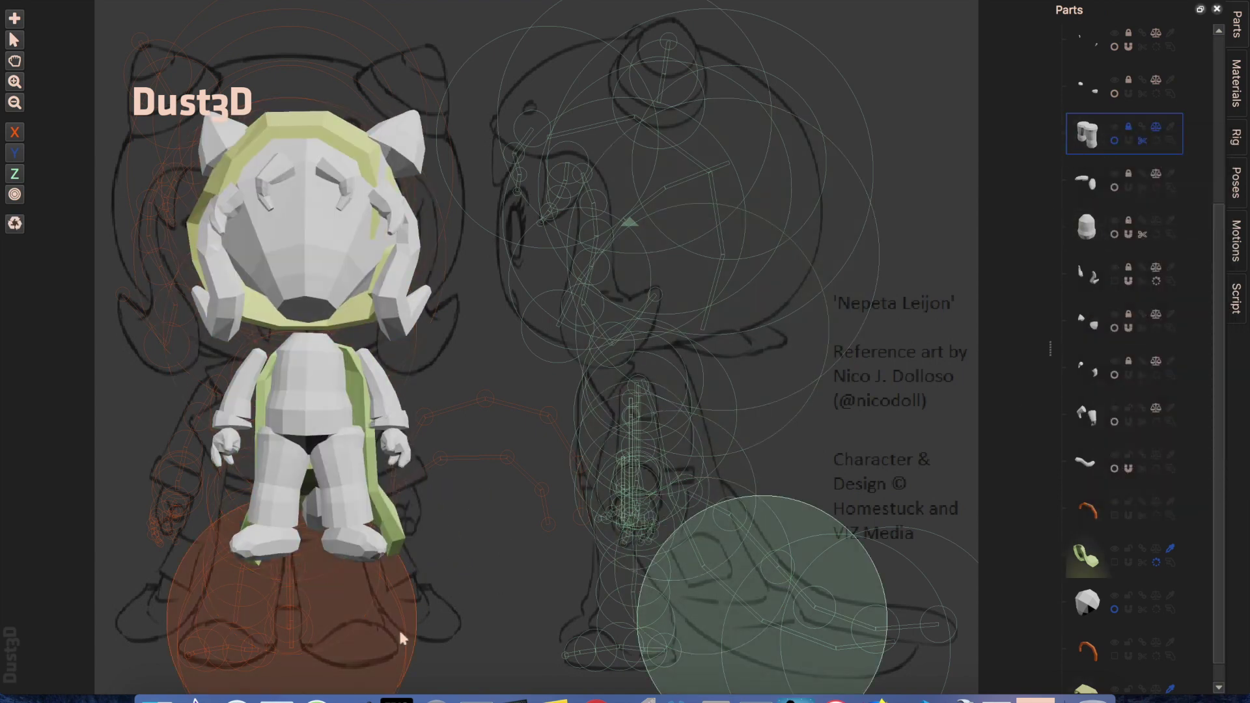
Step: Set the legs part's mode back to Normal and inspect the character from the side
right_click(1093, 143)
click(1203, 253)
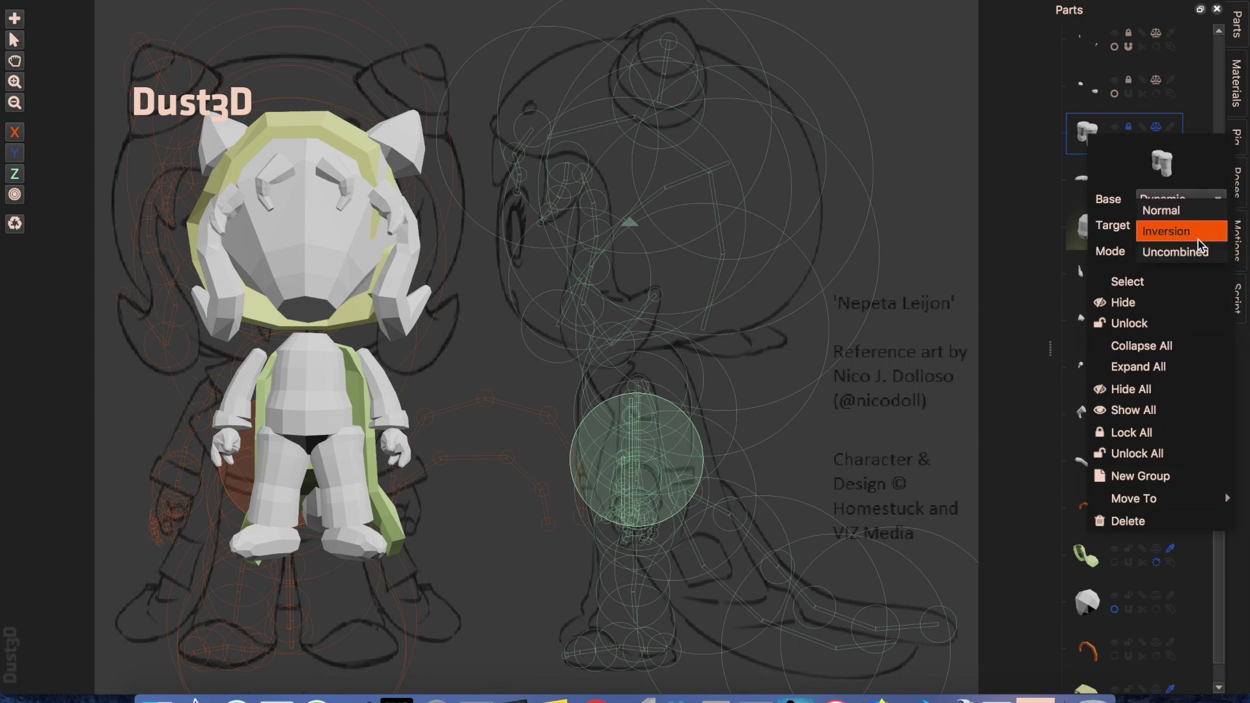
click(1205, 213)
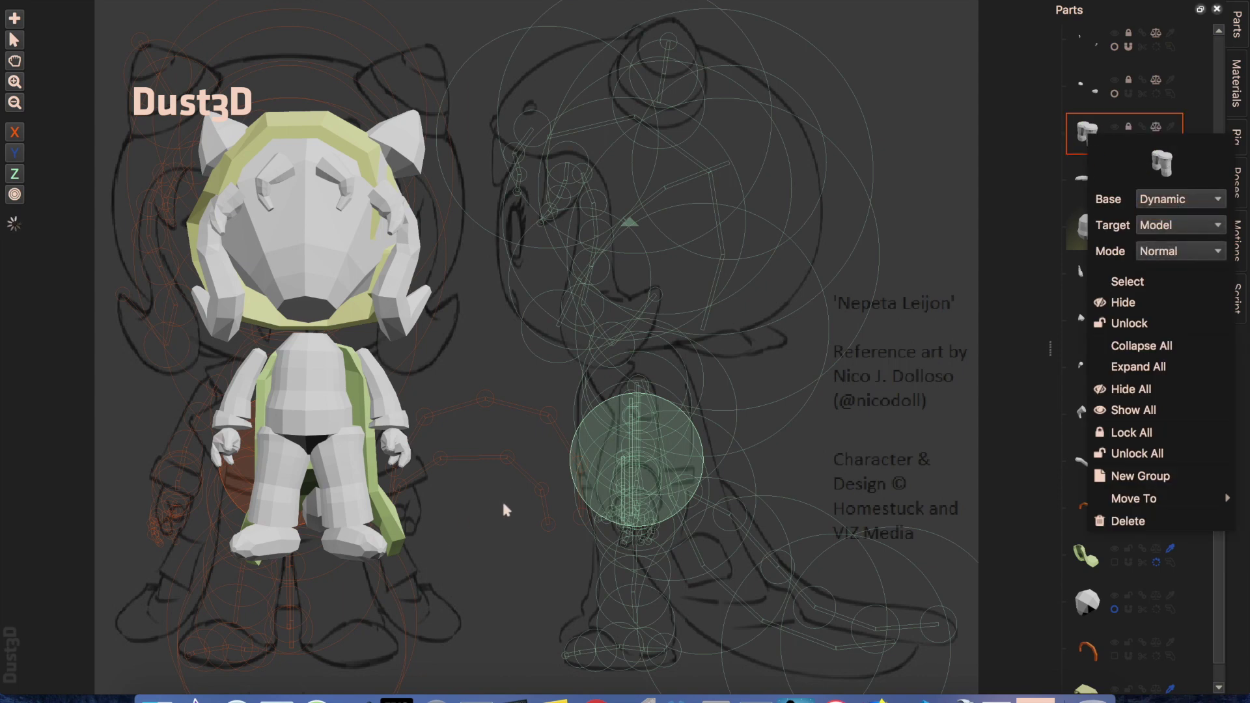
click(483, 545)
middle_drag(483, 544, 515, 635)
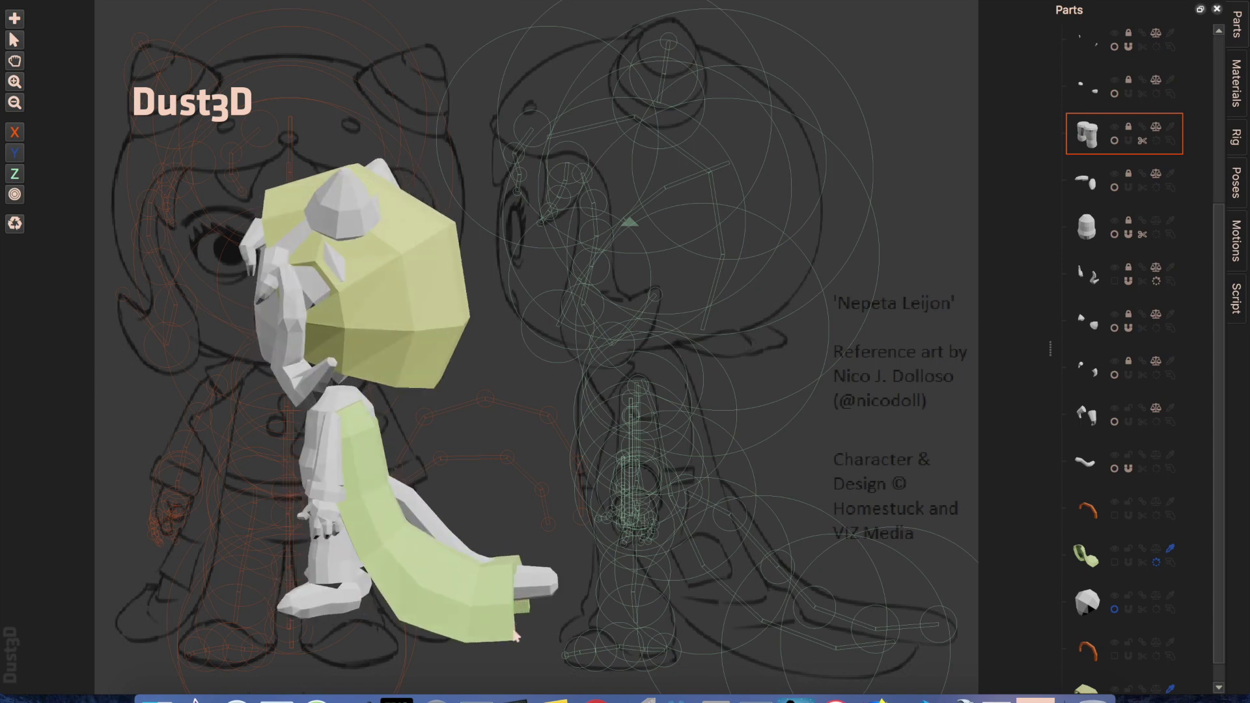